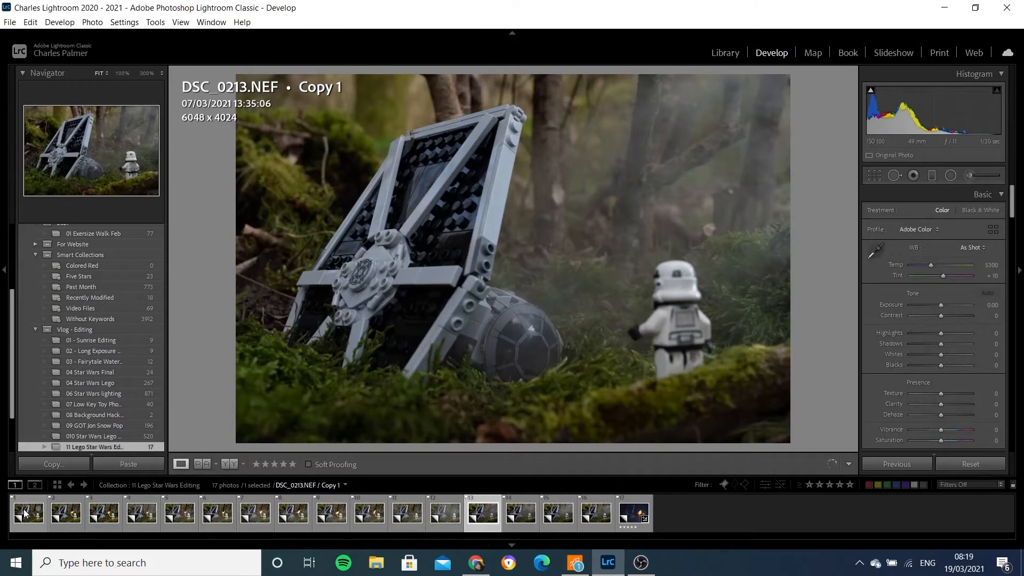
- Browse through the photos of the Lego Star Wars collection one by one
{"action": "key", "text": "Right"}
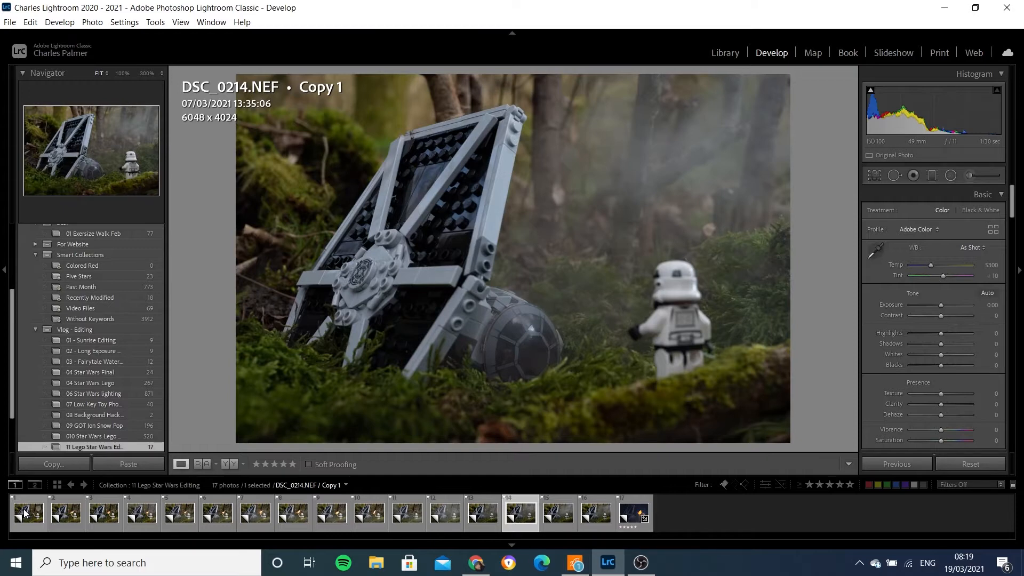
{"action": "key", "text": "Right"}
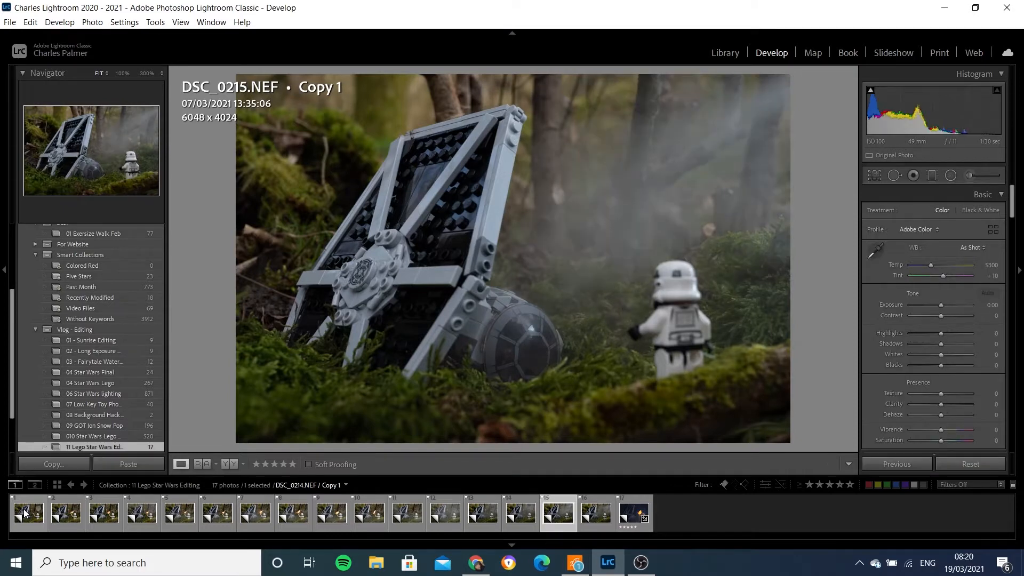
{"action": "key", "text": "Right"}
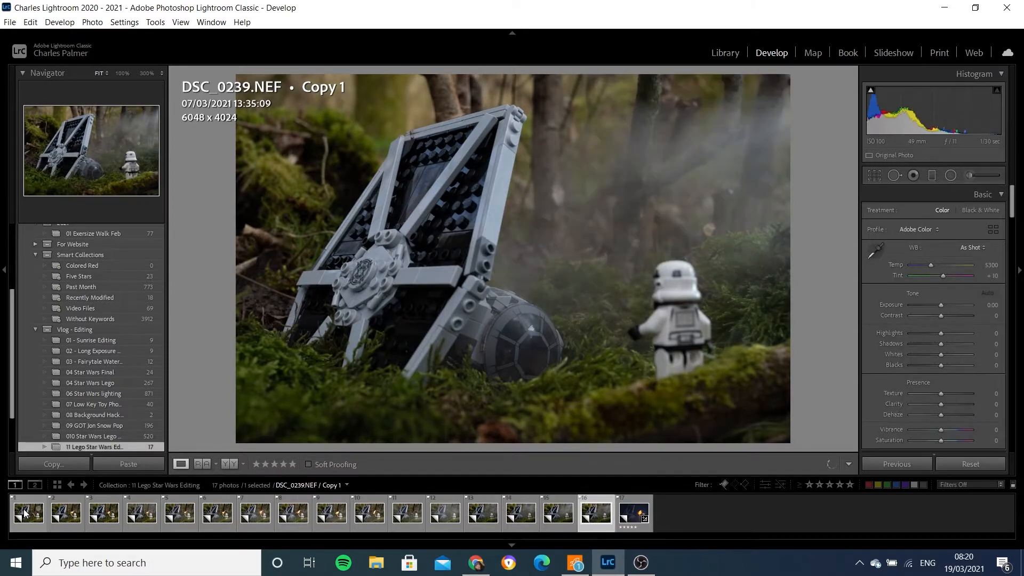
{"action": "key", "text": "Right"}
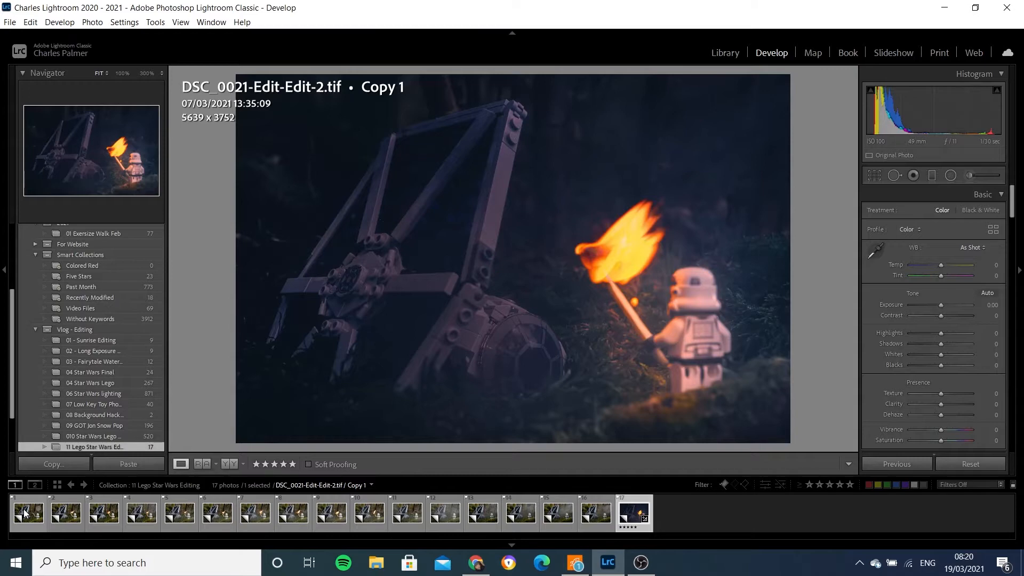
{"action": "key", "text": "Left"}
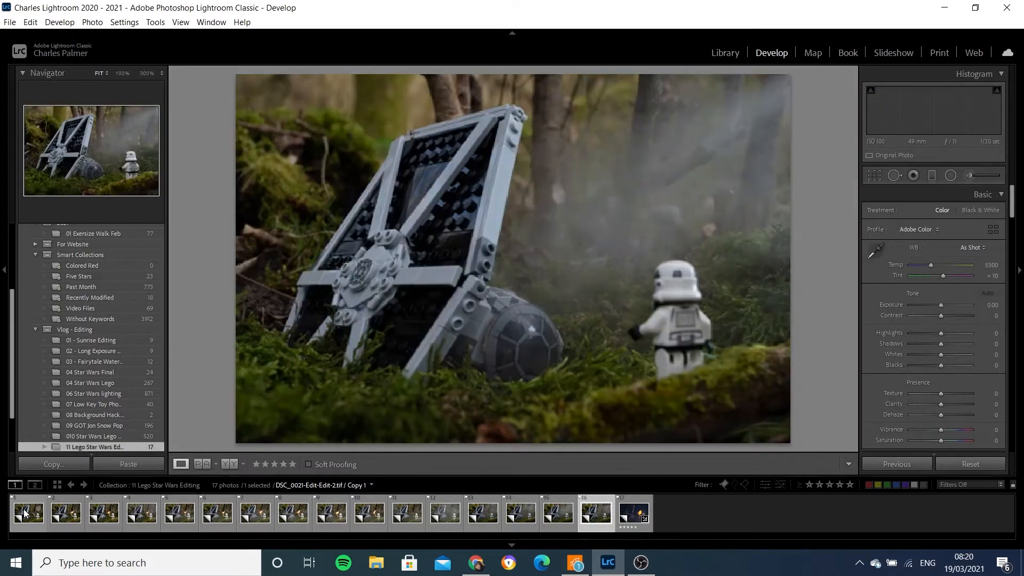
{"action": "key", "text": "Left"}
{"action": "key", "text": "Left"}
{"action": "key", "text": "Left"}
{"action": "key", "text": "Left"}
{"action": "key", "text": "Left"}
{"action": "key", "text": "Left"}
{"action": "key", "text": "Left"}
{"action": "key", "text": "Left"}
{"action": "key", "text": "Left"}
{"action": "key", "text": "Left"}
{"action": "key", "text": "Left"}
{"action": "key", "text": "Left"}
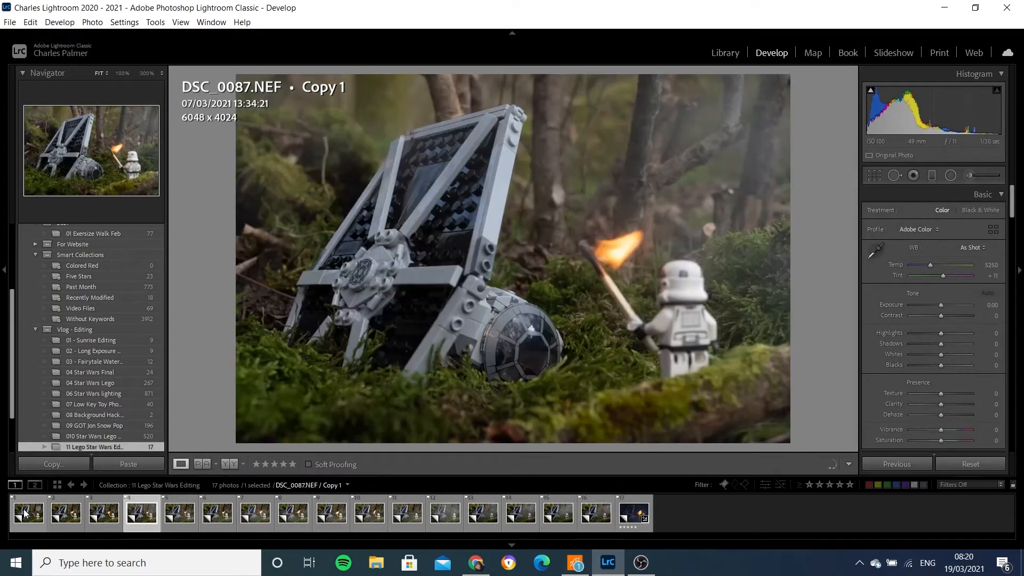
{"action": "key", "text": "Left"}
{"action": "key", "text": "Left"}
{"action": "key", "text": "Left"}
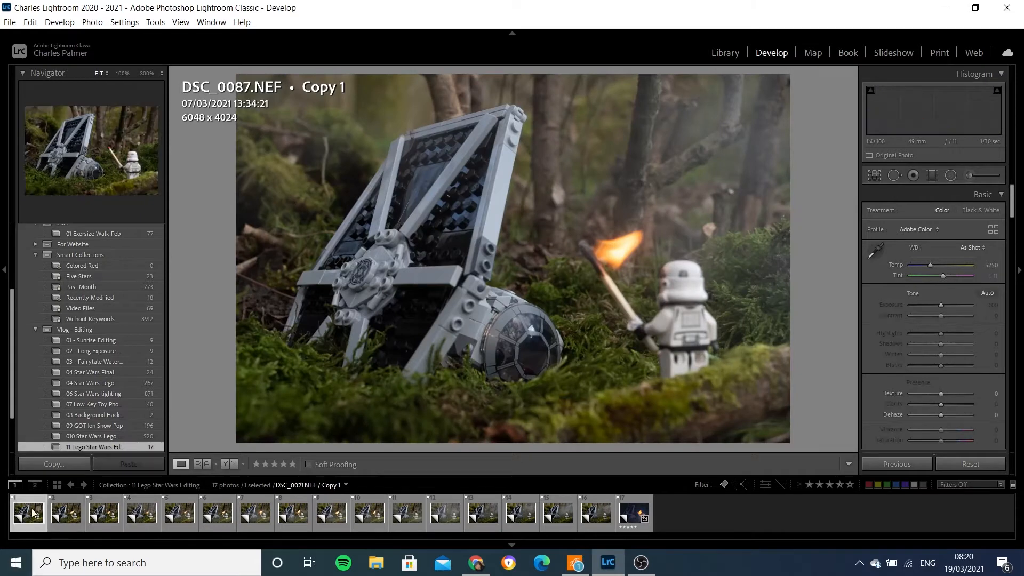
- Select the first sixteen photos in the filmstrip and turn on Auto Sync
{"action": "left_click", "coordinate": [607, 525], "text": "shift"}
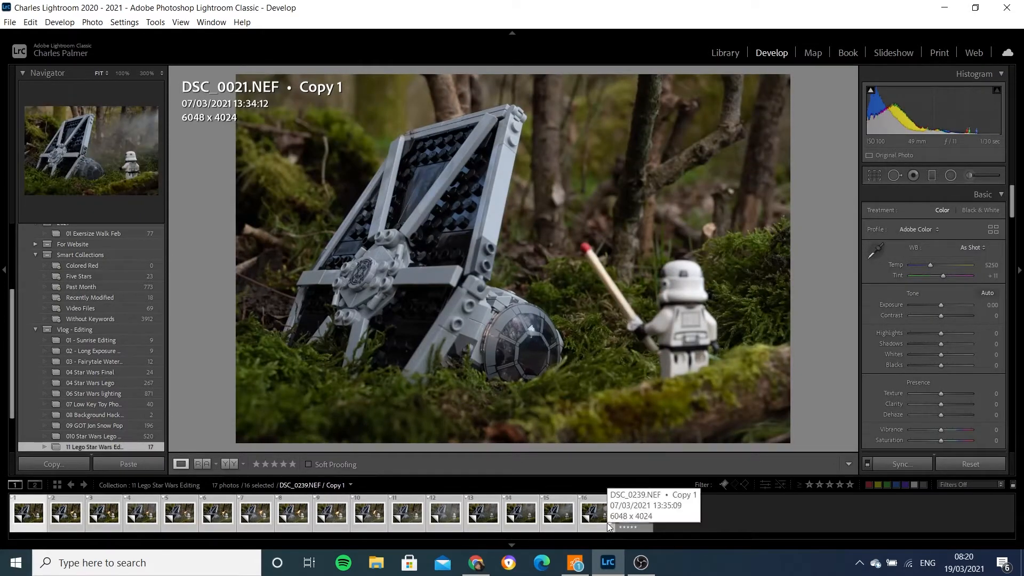
{"action": "left_click", "coordinate": [867, 464]}
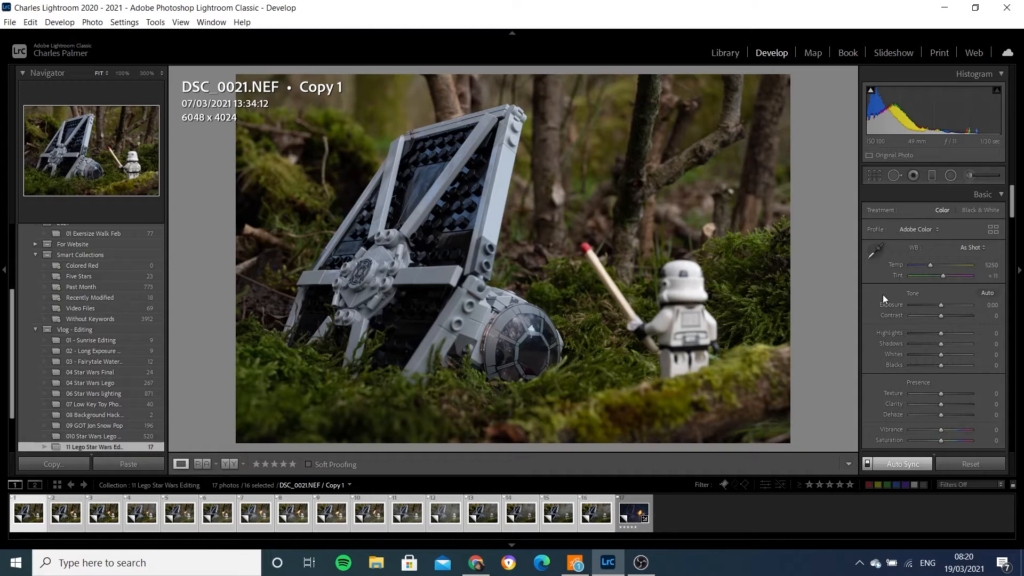
- Set the white balance temperature to 4450 and the tint to +39
{"action": "left_click", "coordinate": [992, 264]}
{"action": "type", "text": "4450"}
{"action": "key", "text": "Return"}
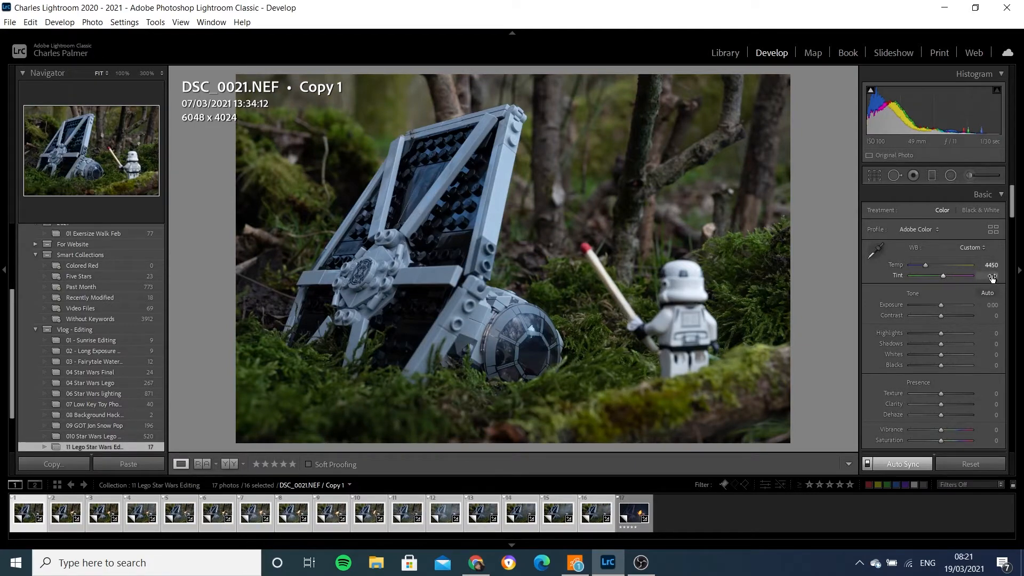
{"action": "left_click", "coordinate": [992, 276]}
{"action": "type", "text": "40"}
{"action": "key", "text": "Return"}
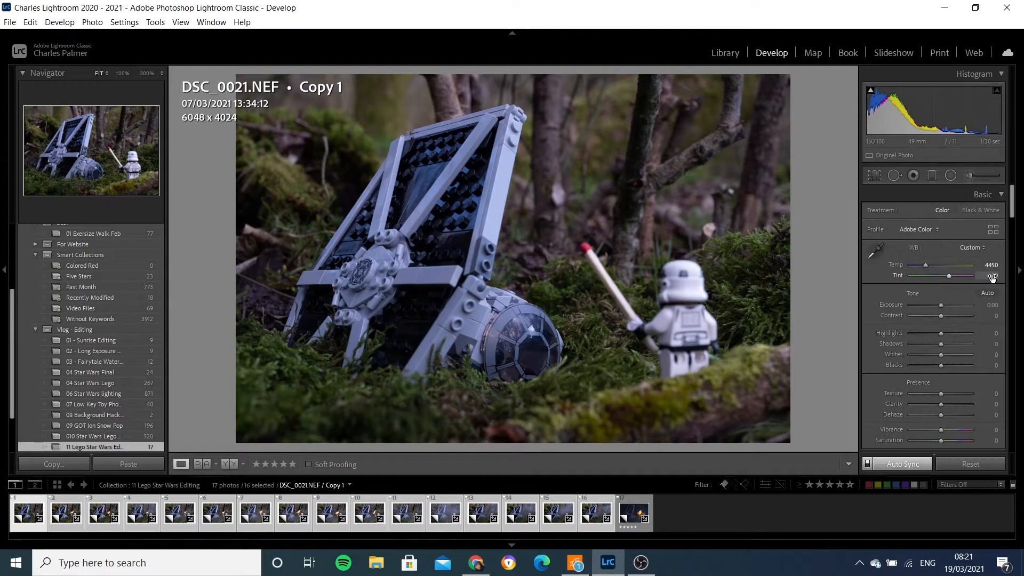
- Set exposure to -1.00 and contrast to +18
{"action": "left_click", "coordinate": [993, 305]}
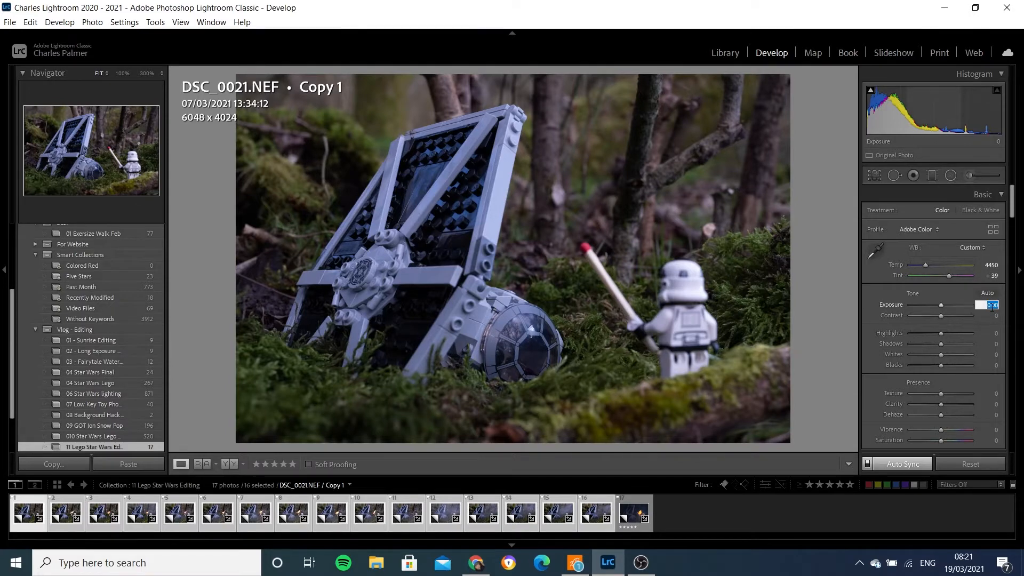
{"action": "type", "text": "-1"}
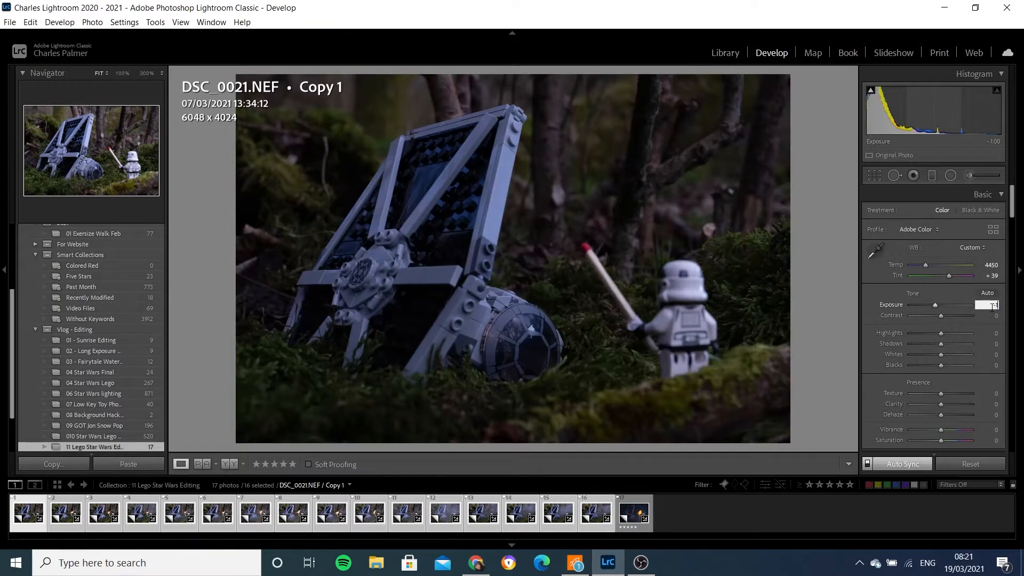
{"action": "key", "text": "Return"}
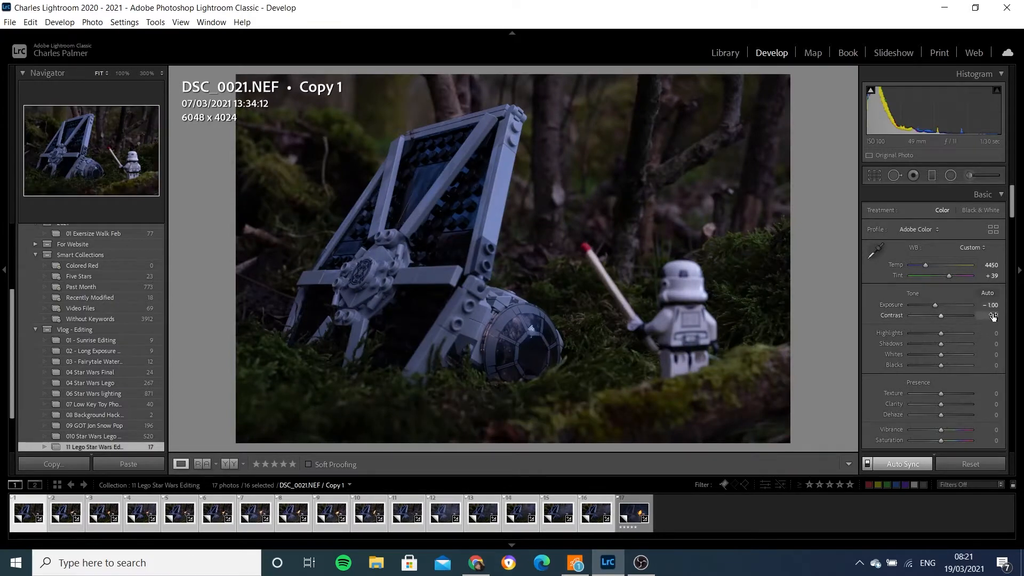
{"action": "left_click", "coordinate": [993, 316]}
{"action": "type", "text": "20"}
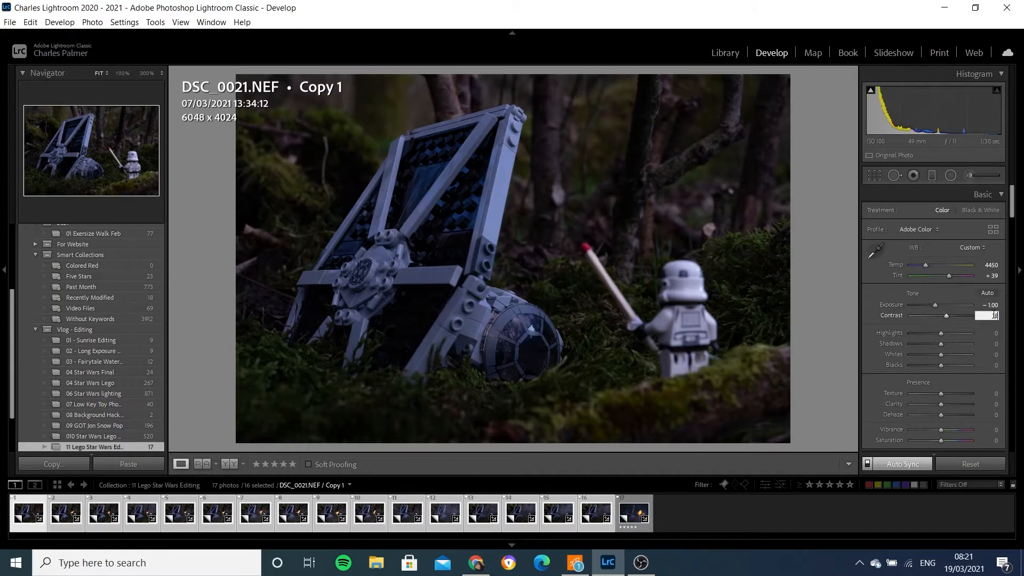
{"action": "key", "text": "Return"}
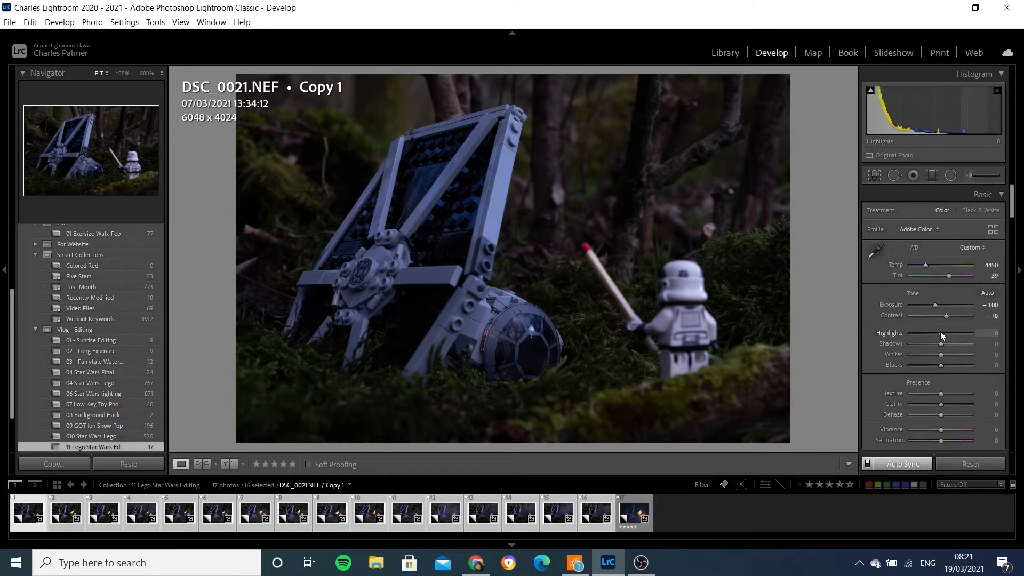
- Pull highlights down to -95 and set shadows to +70
{"action": "left_click_drag", "start_coordinate": [941, 333], "coordinate": [916, 333]}
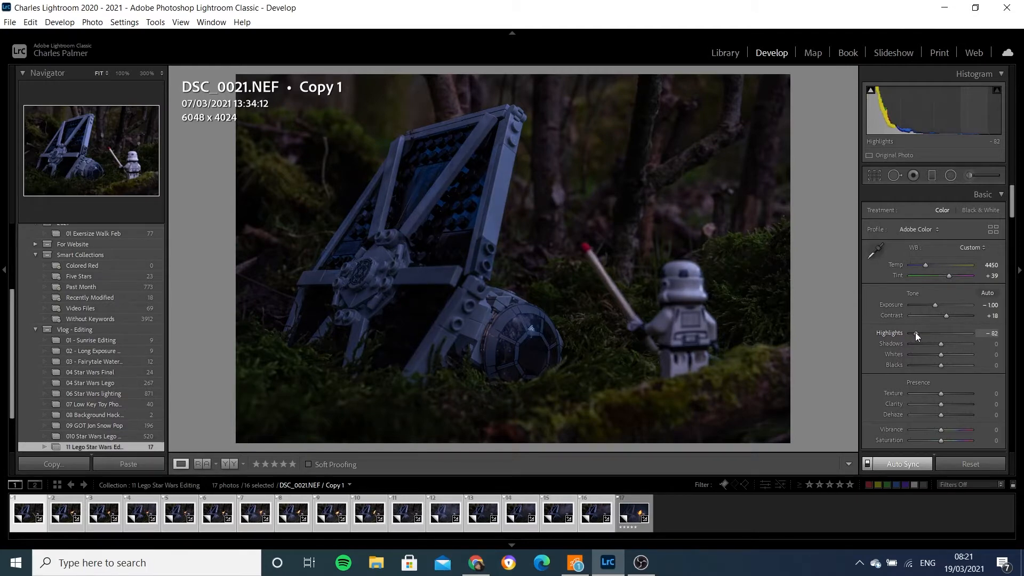
{"action": "left_click_drag", "start_coordinate": [915, 332], "coordinate": [911, 332]}
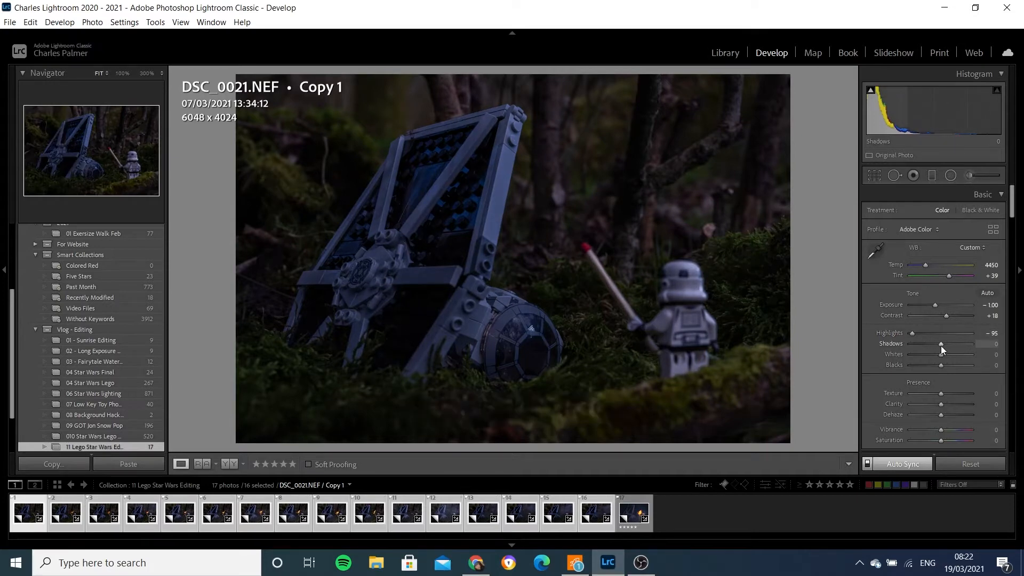
{"action": "left_click_drag", "start_coordinate": [940, 343], "coordinate": [974, 342]}
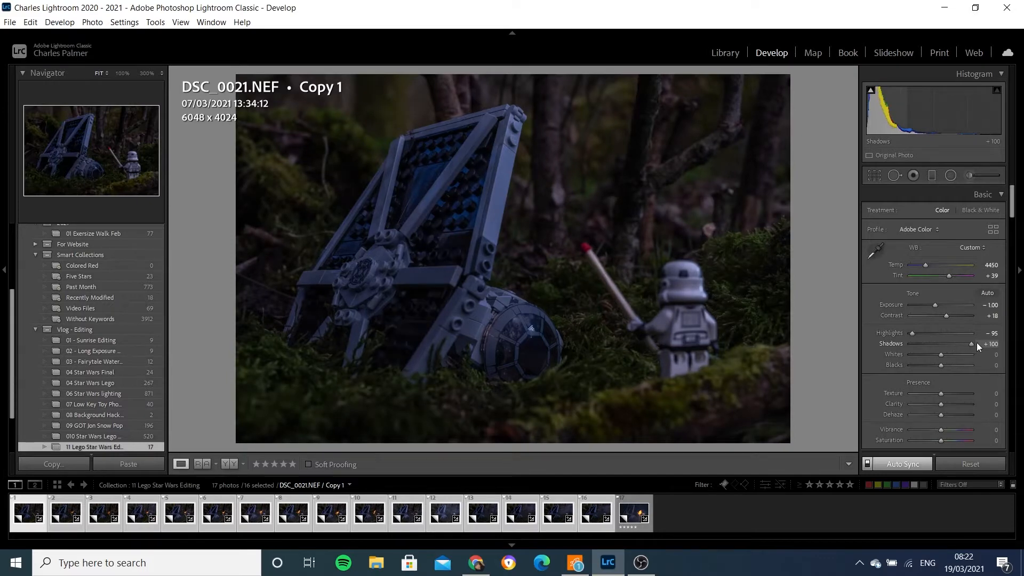
{"action": "left_click_drag", "start_coordinate": [969, 345], "coordinate": [965, 345]}
{"action": "left_click_drag", "start_coordinate": [968, 343], "coordinate": [968, 345]}
{"action": "left_click", "coordinate": [992, 344]}
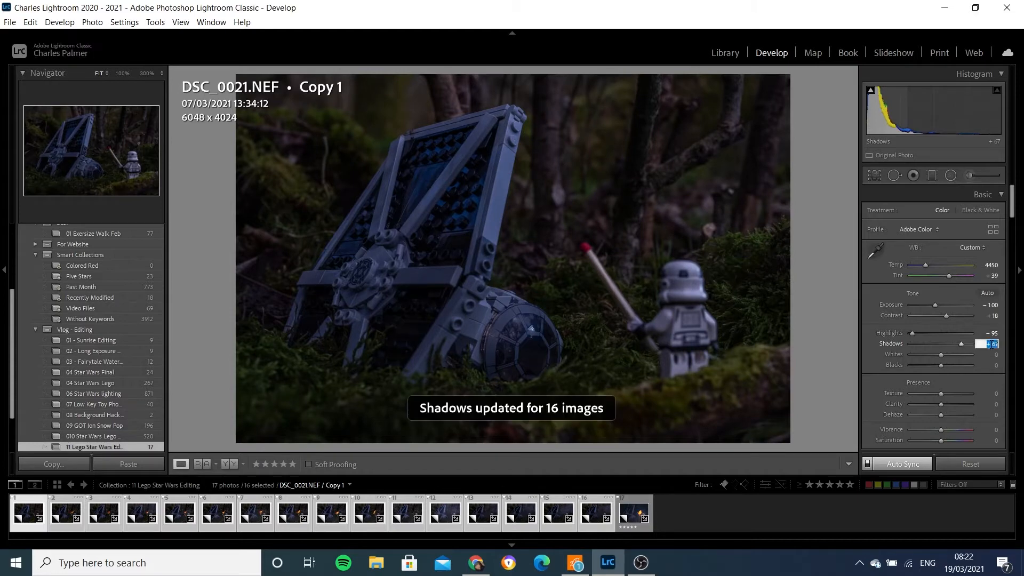
{"action": "type", "text": "70"}
{"action": "key", "text": "Return"}
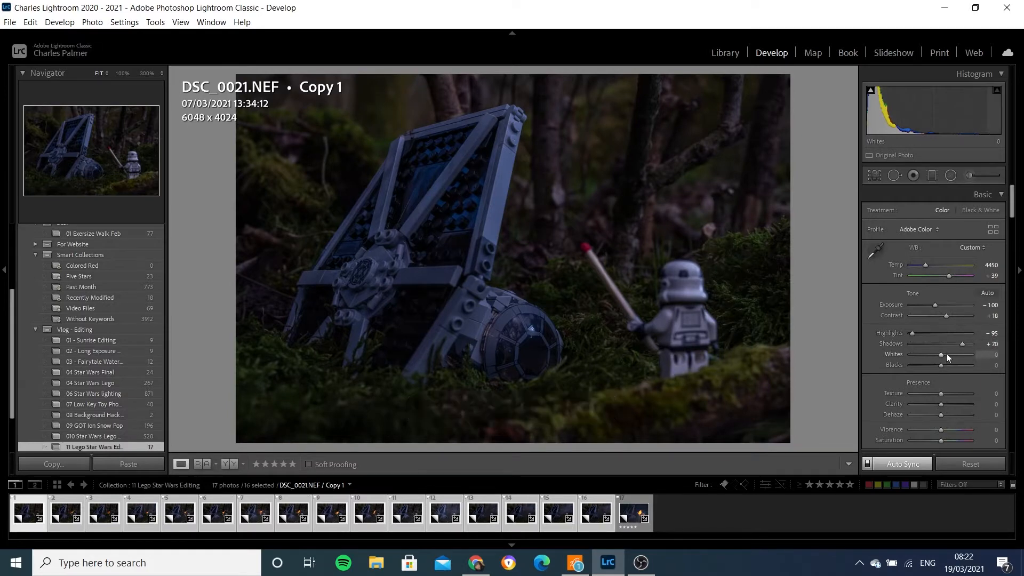
- Lower whites to -70 and raise blacks to +86
{"action": "left_click_drag", "start_coordinate": [942, 353], "coordinate": [934, 356]}
{"action": "left_click_drag", "start_coordinate": [923, 356], "coordinate": [920, 356]}
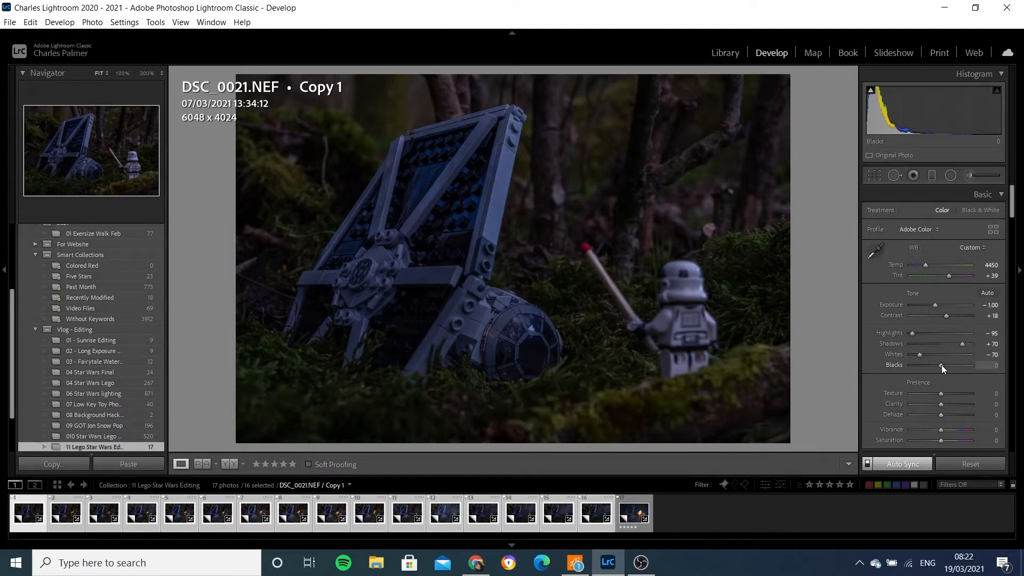
{"action": "left_click_drag", "start_coordinate": [942, 365], "coordinate": [958, 365]}
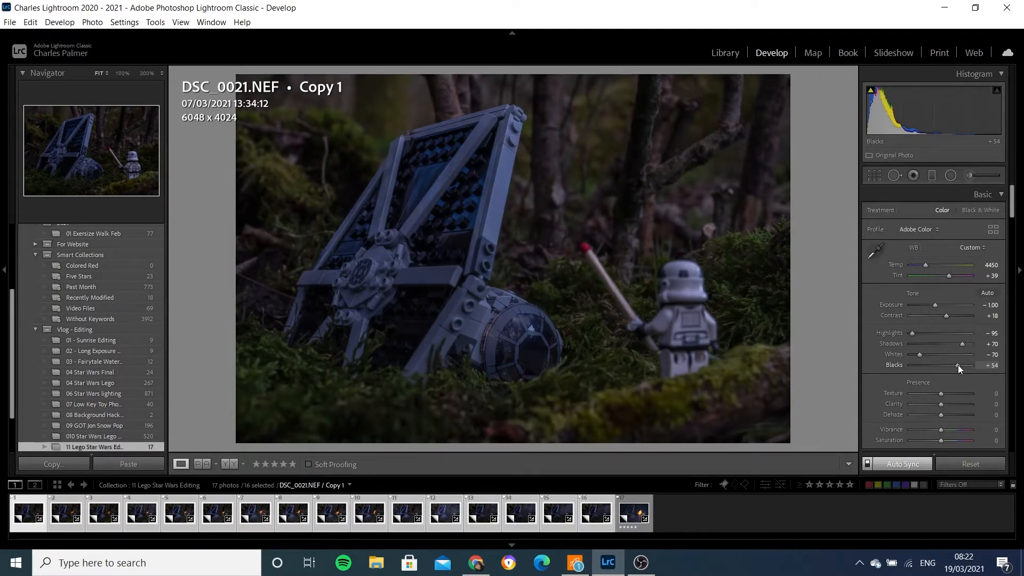
{"action": "left_click_drag", "start_coordinate": [959, 365], "coordinate": [968, 365]}
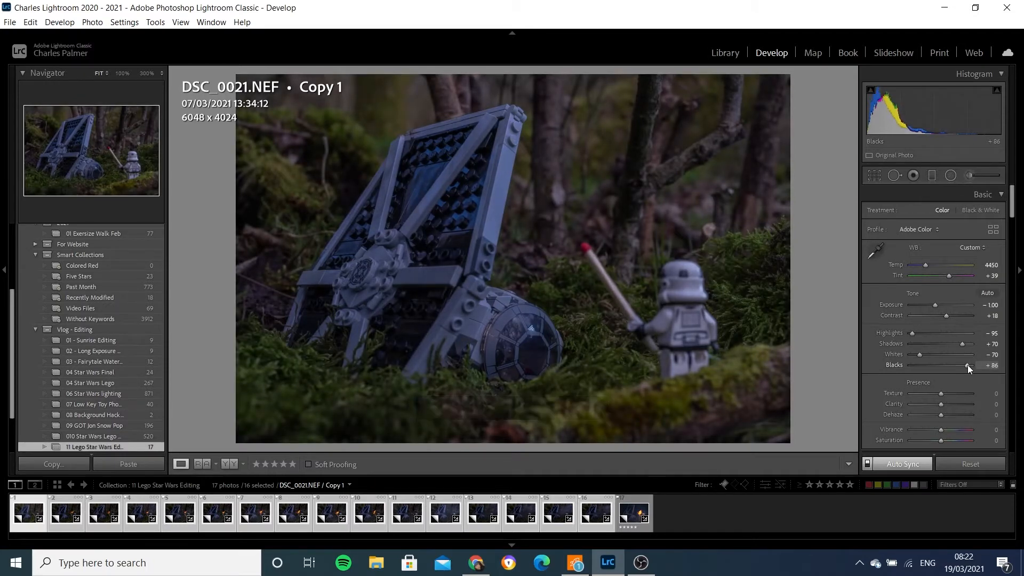
- Set texture to +10 and clarity to +18
{"action": "left_click", "coordinate": [993, 394]}
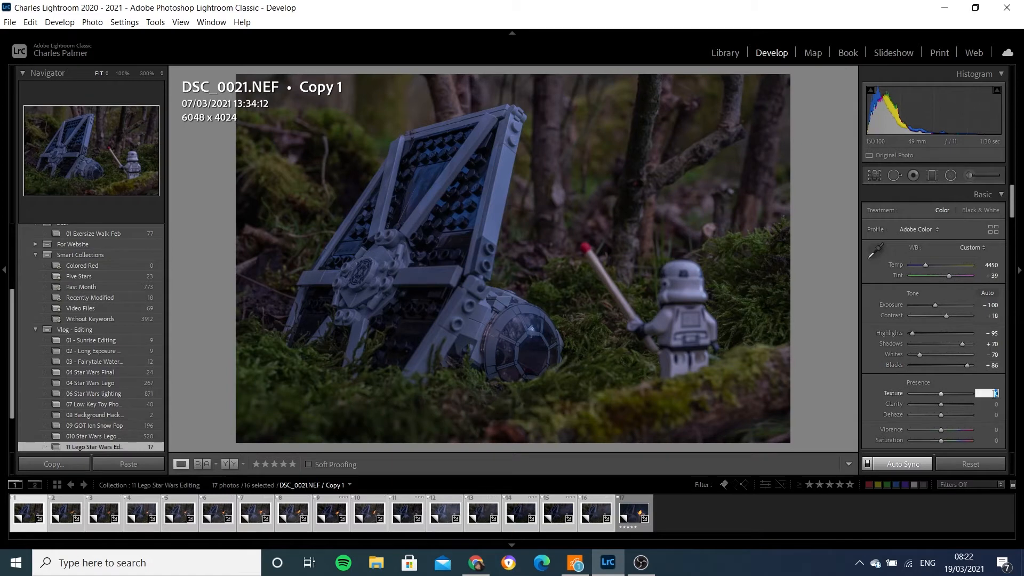
{"action": "type", "text": "10"}
{"action": "key", "text": "Return"}
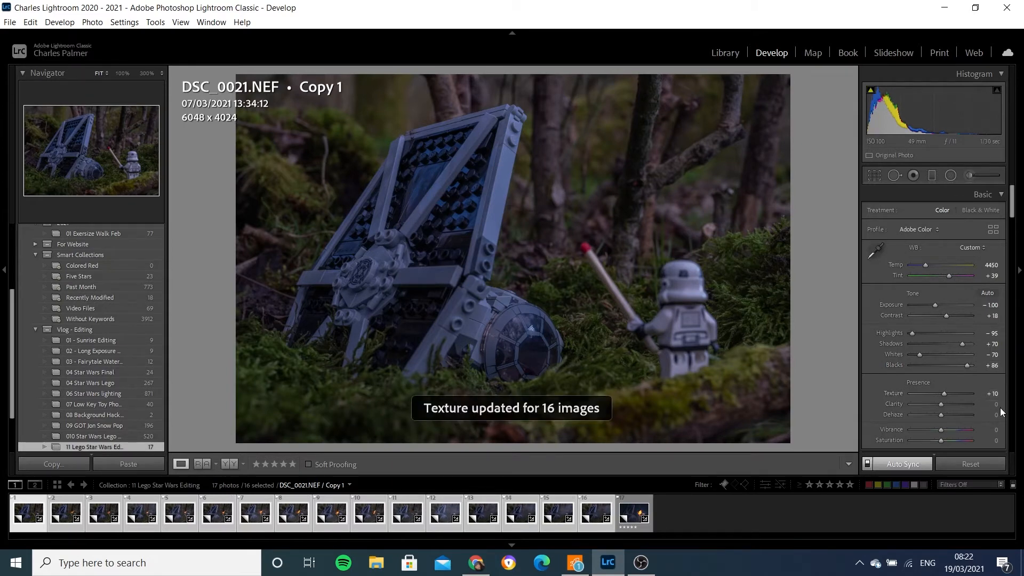
{"action": "left_click", "coordinate": [995, 405]}
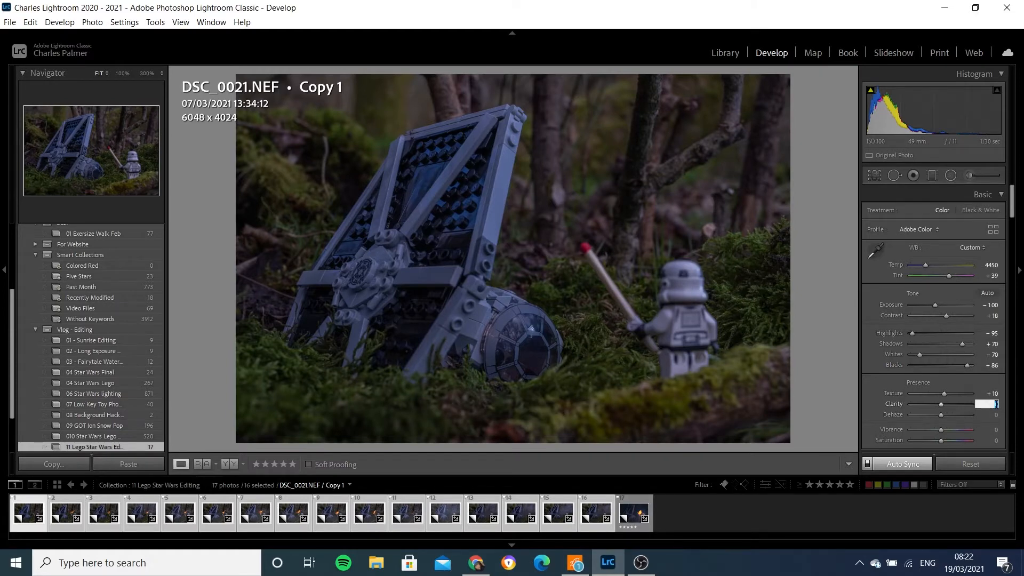
{"action": "type", "text": "18"}
{"action": "key", "text": "Return"}
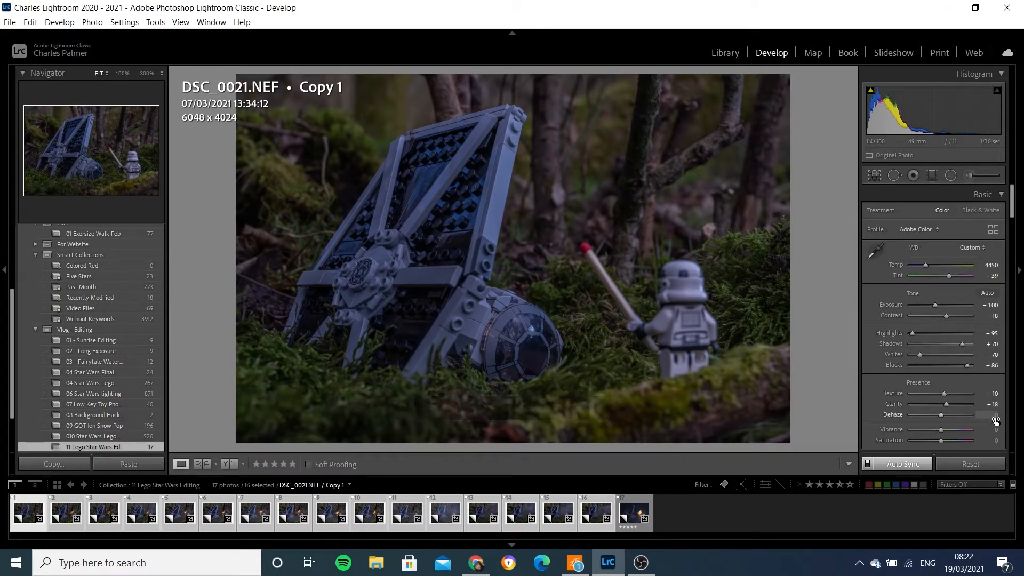
- Set dehaze to +4 and vibrance to -15
{"action": "left_click", "coordinate": [997, 414]}
{"action": "type", "text": "4"}
{"action": "key", "text": "Return"}
{"action": "left_click", "coordinate": [993, 430]}
{"action": "type", "text": "-15"}
{"action": "key", "text": "Return"}
- Lift the tone curve's black point and add curve points, placing the shadow point at about input 32, output 37
{"action": "left_click_drag", "start_coordinate": [1013, 202], "coordinate": [1014, 235]}
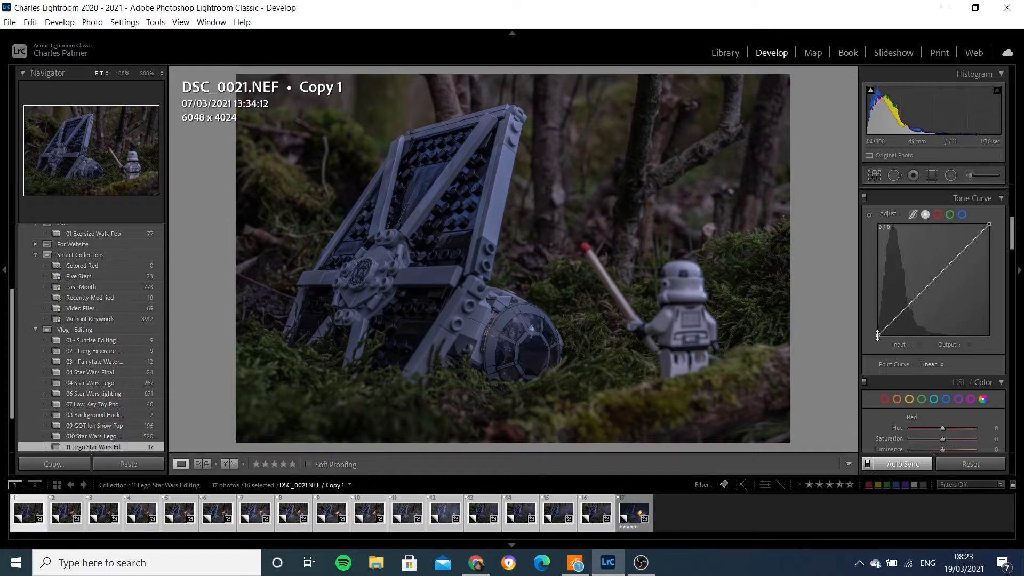
{"action": "left_click_drag", "start_coordinate": [878, 336], "coordinate": [874, 319]}
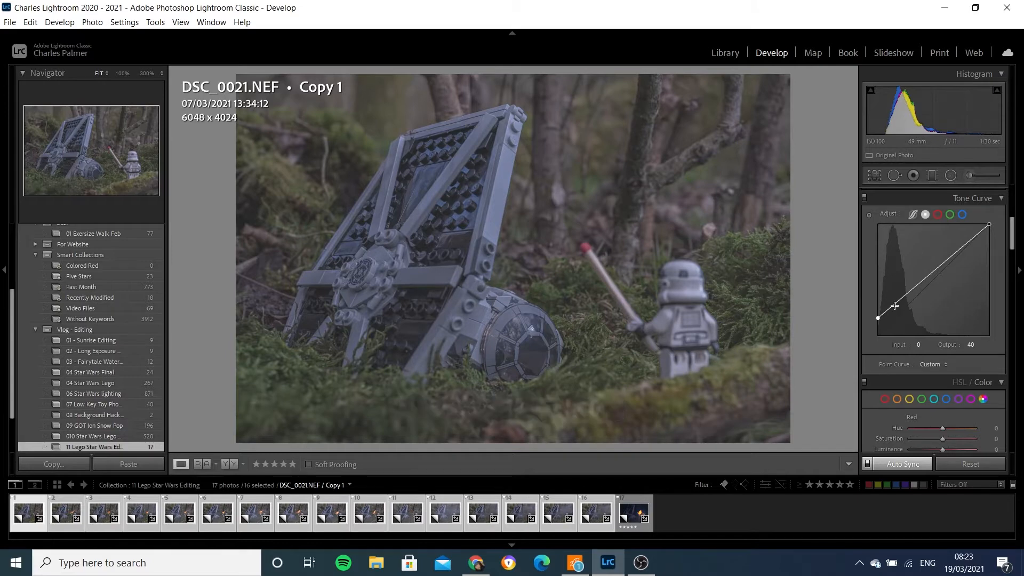
{"action": "left_click_drag", "start_coordinate": [896, 306], "coordinate": [894, 310]}
{"action": "left_click_drag", "start_coordinate": [893, 312], "coordinate": [892, 315]}
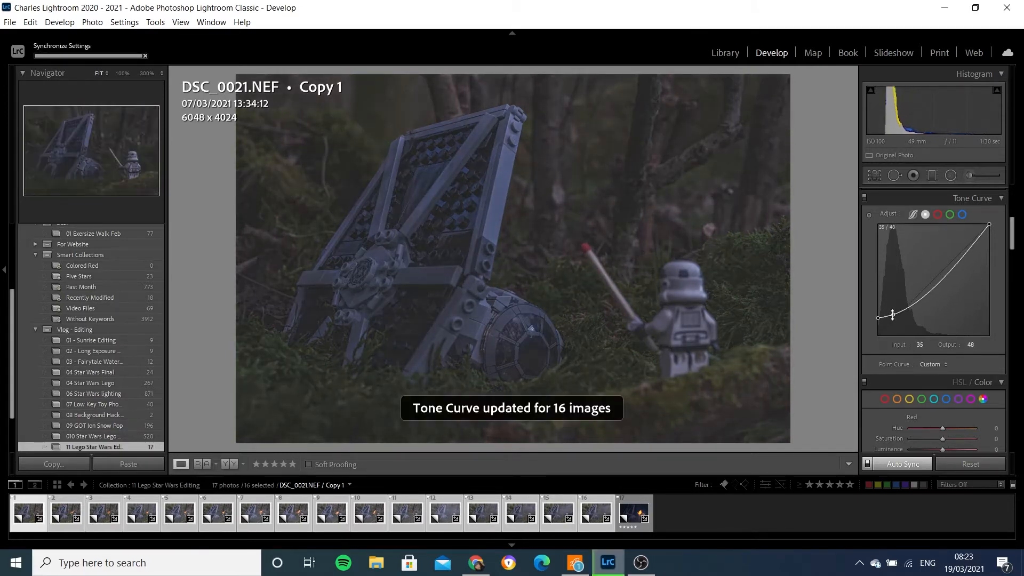
{"action": "left_click", "coordinate": [923, 300]}
{"action": "left_click_drag", "start_coordinate": [923, 300], "coordinate": [892, 320]}
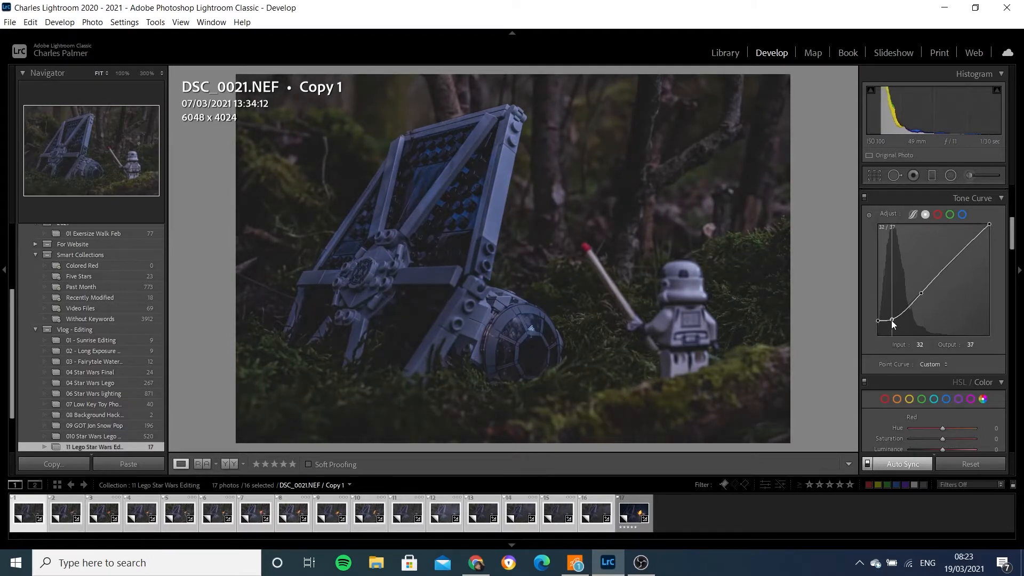
{"action": "left_click", "coordinate": [892, 320]}
- Color grade the shadows toward blue and push the midtones and highlights toward warm orange
{"action": "left_click_drag", "start_coordinate": [1013, 233], "coordinate": [1008, 308]}
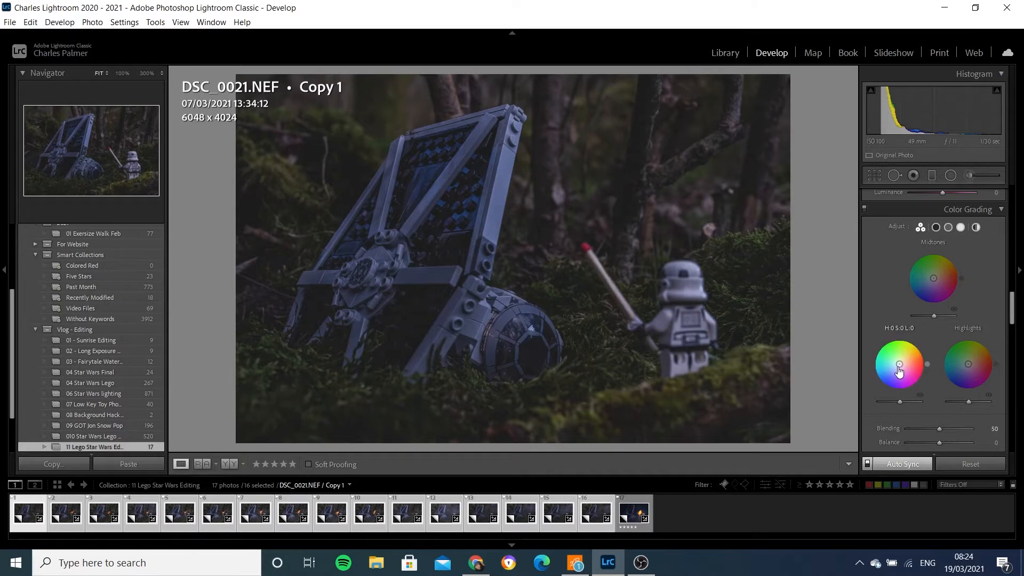
{"action": "left_click_drag", "start_coordinate": [899, 364], "coordinate": [880, 384]}
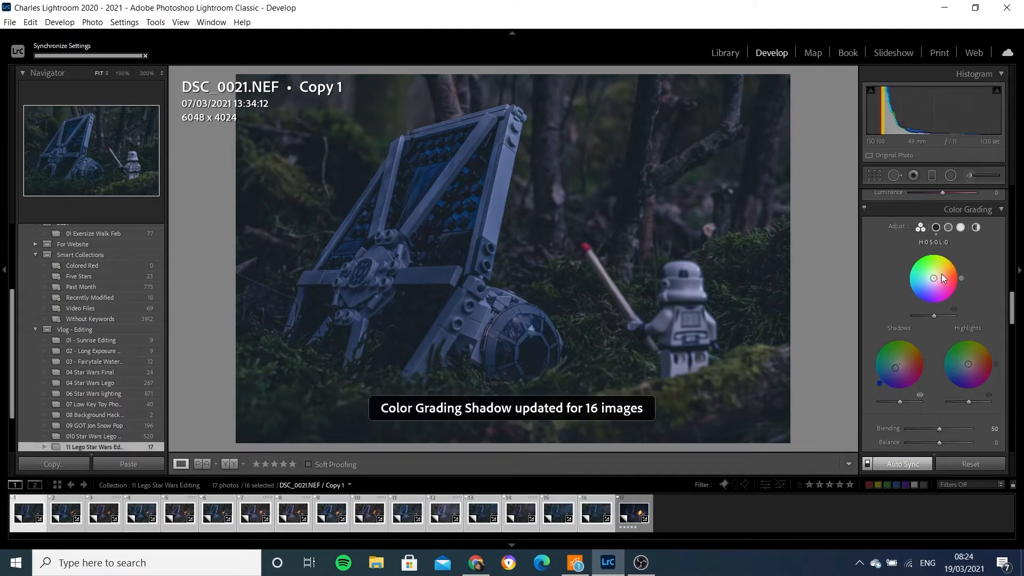
{"action": "mouse_move", "coordinate": [933, 283]}
{"action": "left_mouse_down"}
{"action": "mouse_move", "coordinate": [960, 264]}
{"action": "mouse_move", "coordinate": [940, 278]}
{"action": "left_mouse_up"}
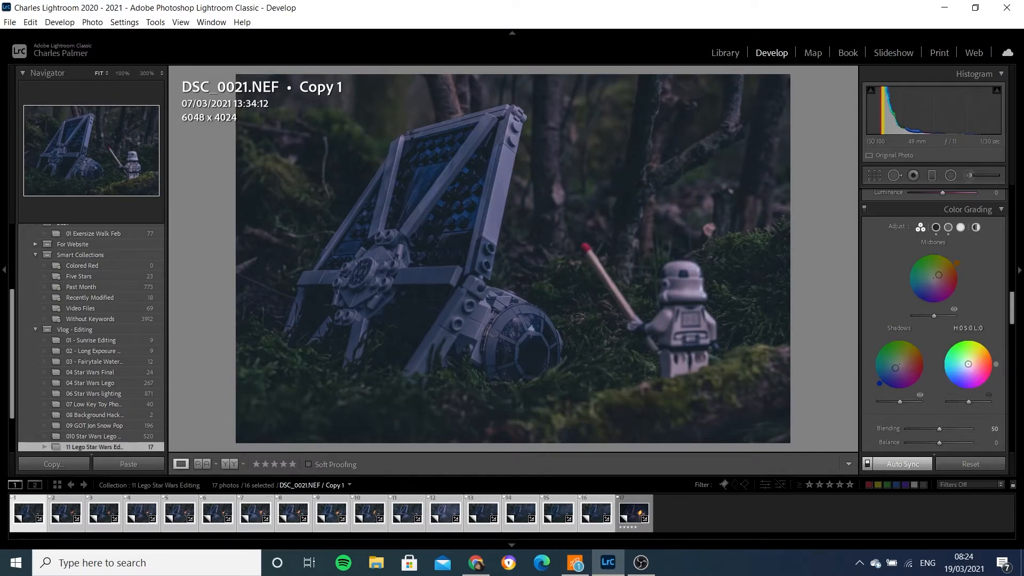
{"action": "left_click_drag", "start_coordinate": [969, 365], "coordinate": [982, 361]}
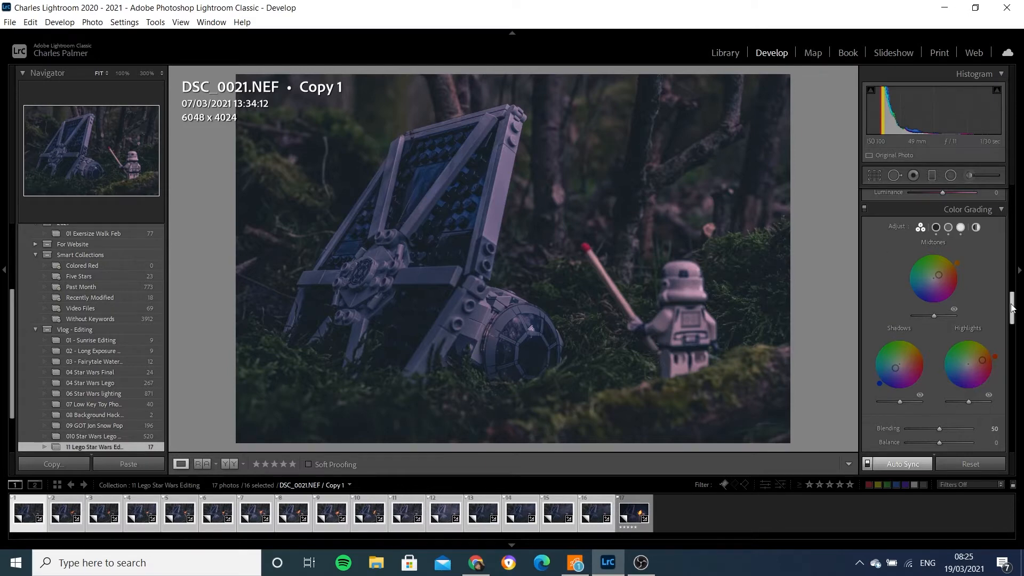
- Set the post-crop vignette amount to -20
{"action": "left_click_drag", "start_coordinate": [1012, 308], "coordinate": [1013, 314]}
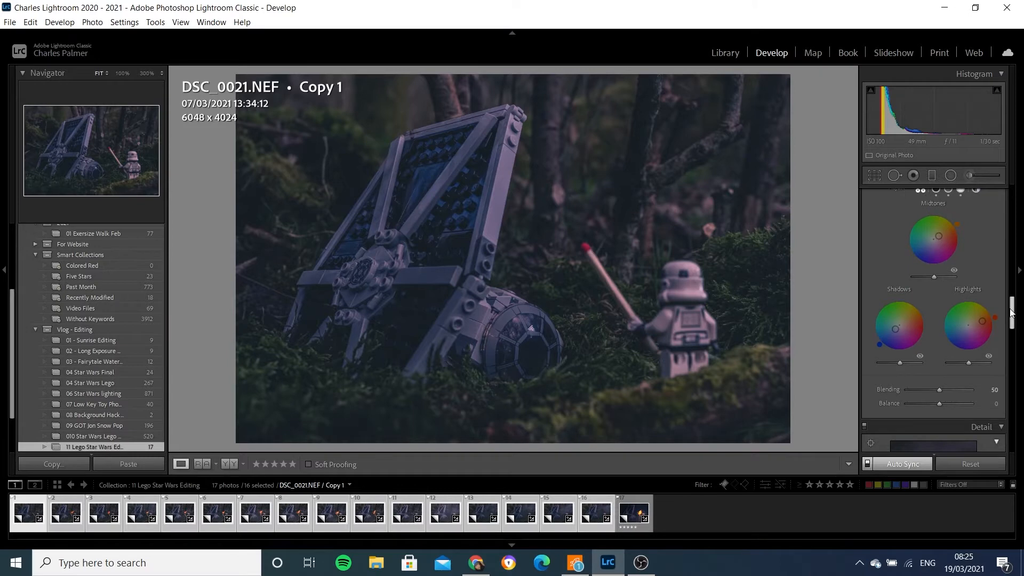
{"action": "left_click_drag", "start_coordinate": [1012, 314], "coordinate": [1007, 344]}
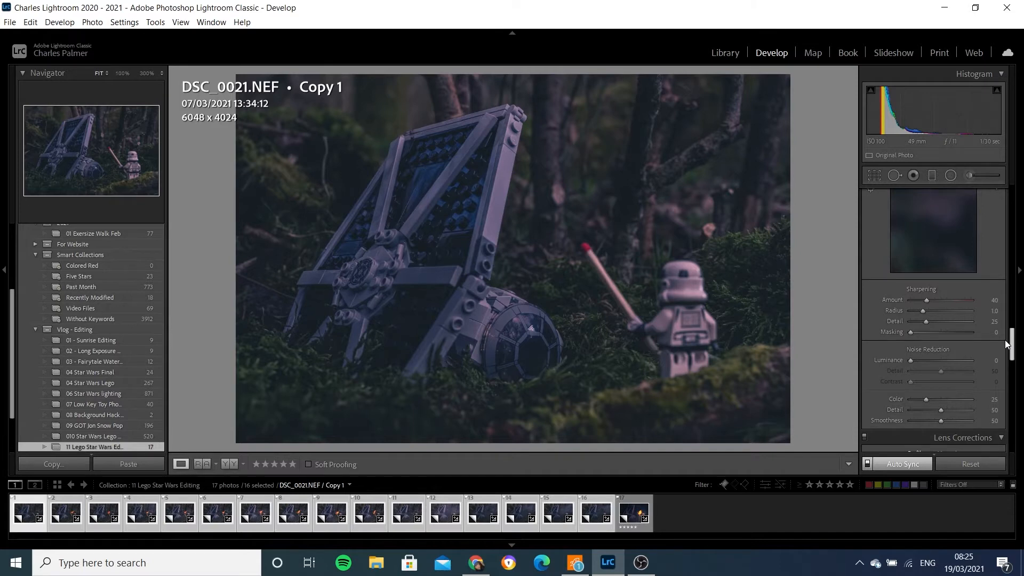
{"action": "left_click_drag", "start_coordinate": [1005, 340], "coordinate": [1007, 418]}
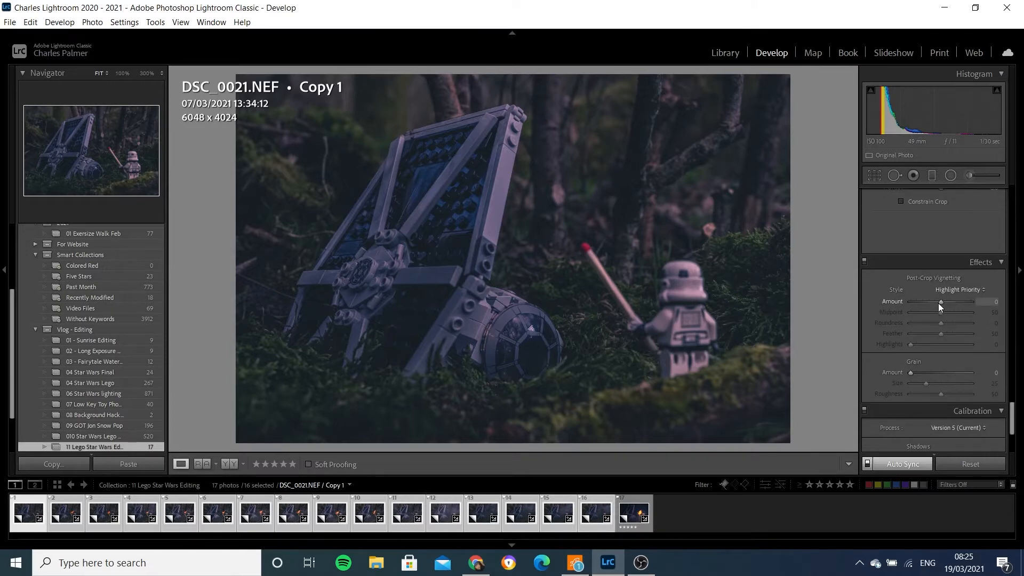
{"action": "left_click_drag", "start_coordinate": [939, 303], "coordinate": [933, 303]}
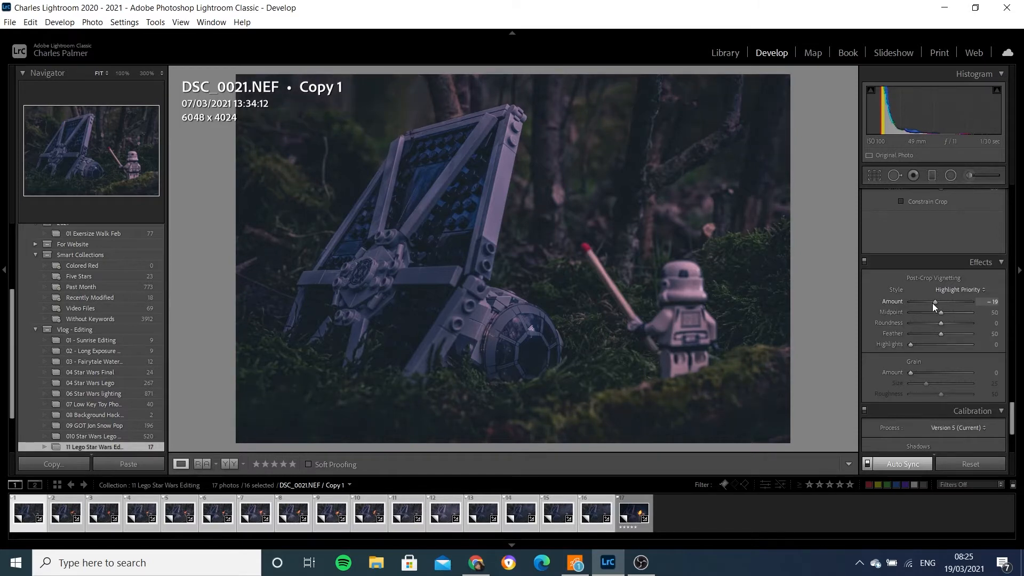
{"action": "left_click", "coordinate": [993, 302]}
{"action": "type", "text": "-1"}
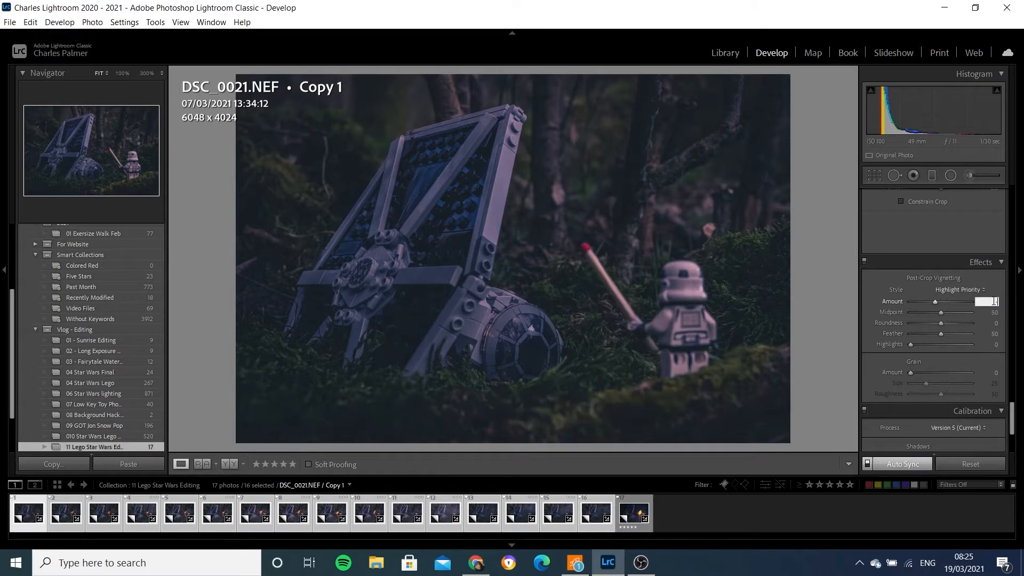
{"action": "type", "text": "0"}
{"action": "key", "text": "Return"}
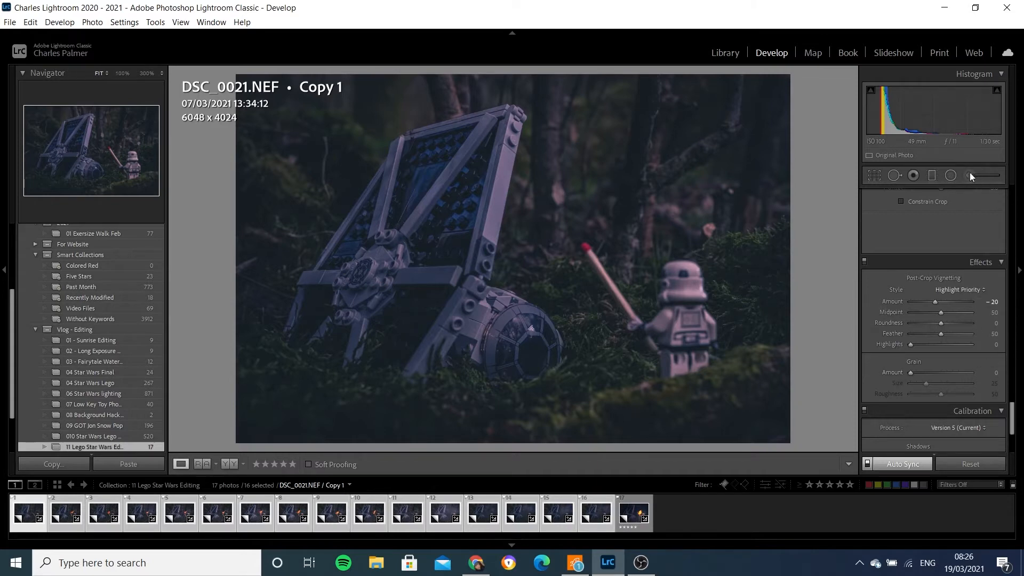
- Draw a graduated filter diagonally across the upper left over the TIE fighter and set its exposure to -1.80
{"action": "left_click", "coordinate": [933, 175]}
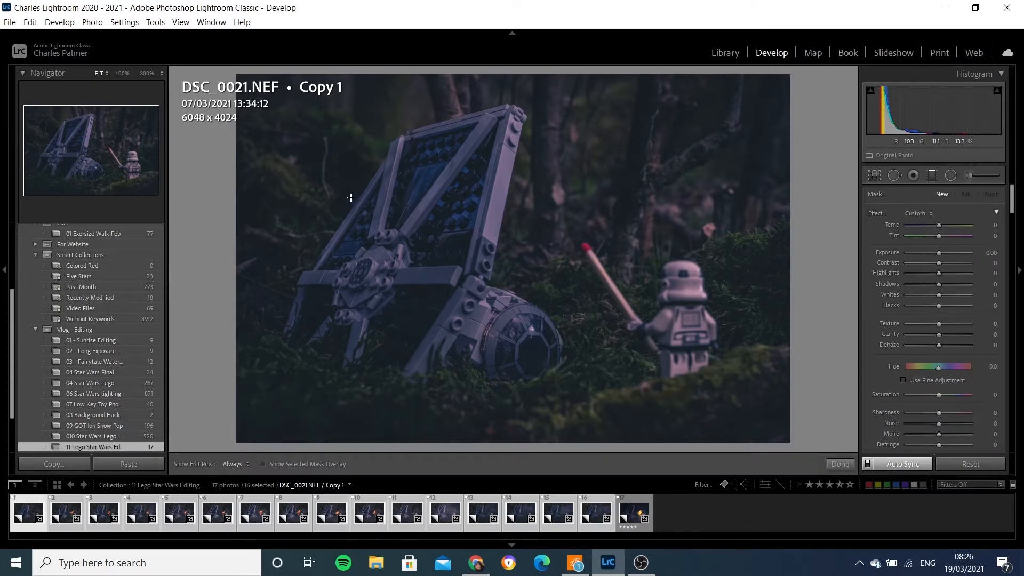
{"action": "left_click_drag", "start_coordinate": [351, 197], "coordinate": [514, 305]}
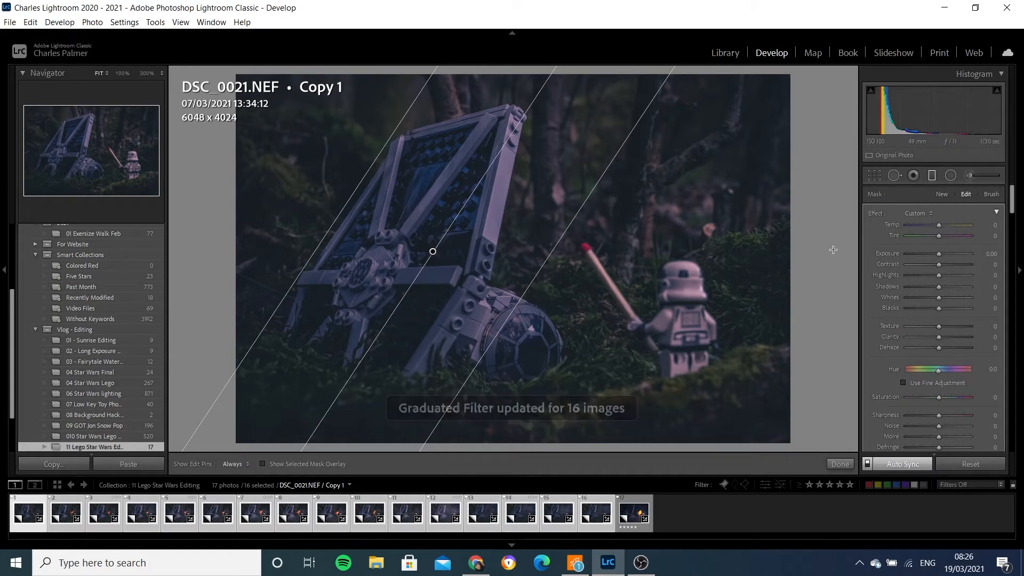
{"action": "left_click", "coordinate": [991, 254]}
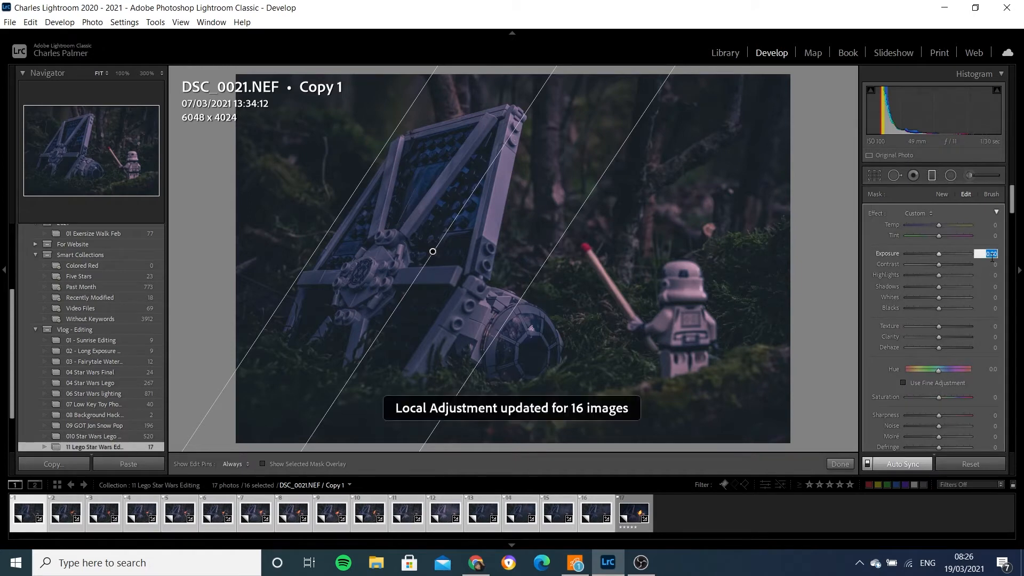
{"action": "type", "text": "-1.5"}
{"action": "key", "text": "Return"}
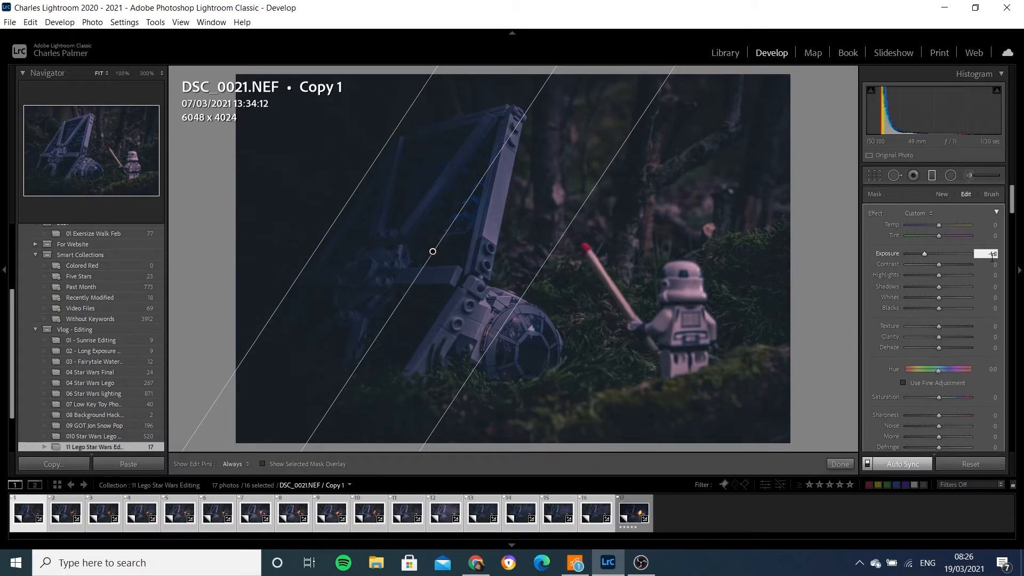
{"action": "key", "text": "Return"}
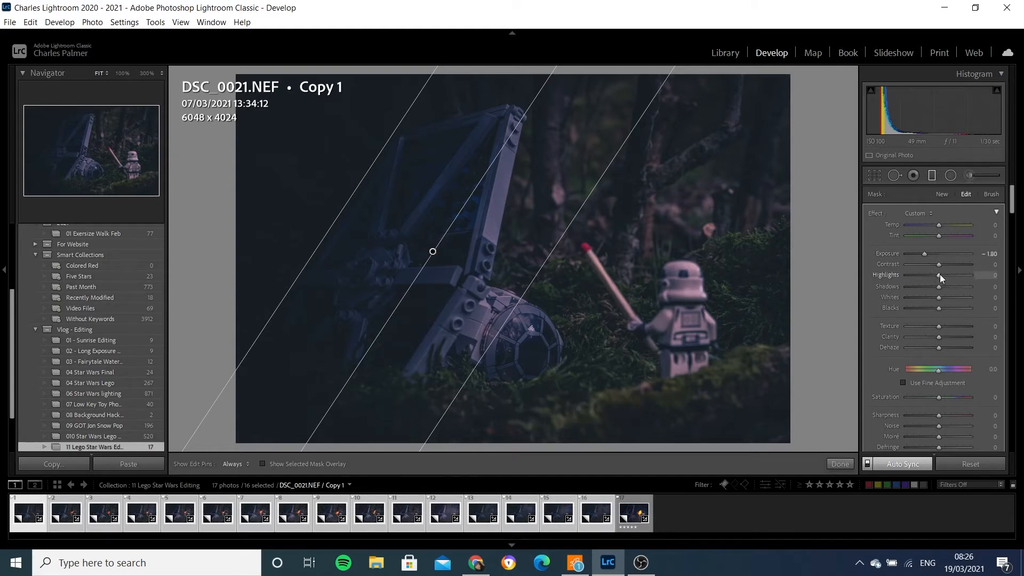
- Raise the filter's highlights to +73 and whites to +28
{"action": "left_click_drag", "start_coordinate": [940, 274], "coordinate": [966, 273]}
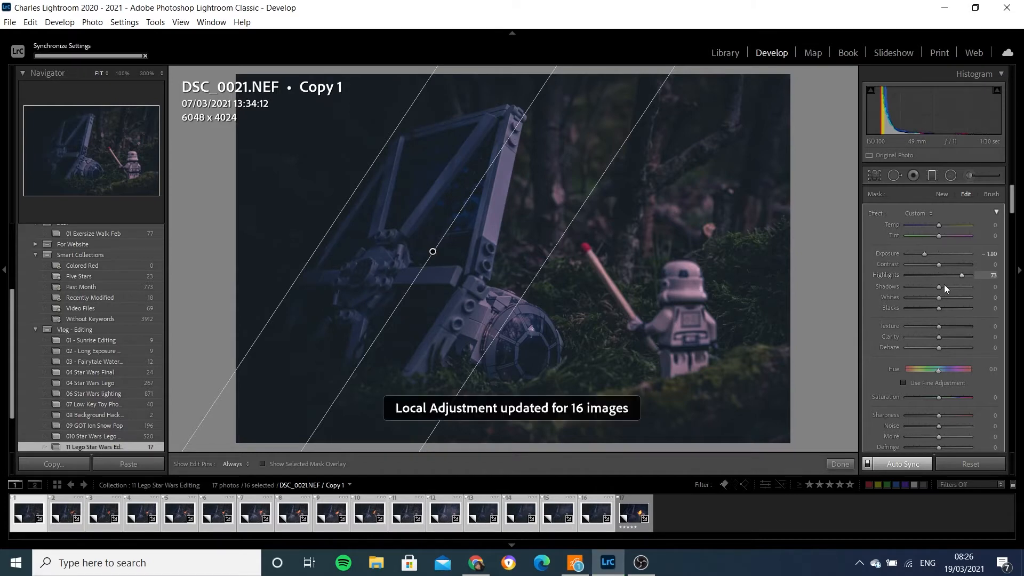
{"action": "left_click_drag", "start_coordinate": [939, 299], "coordinate": [947, 301]}
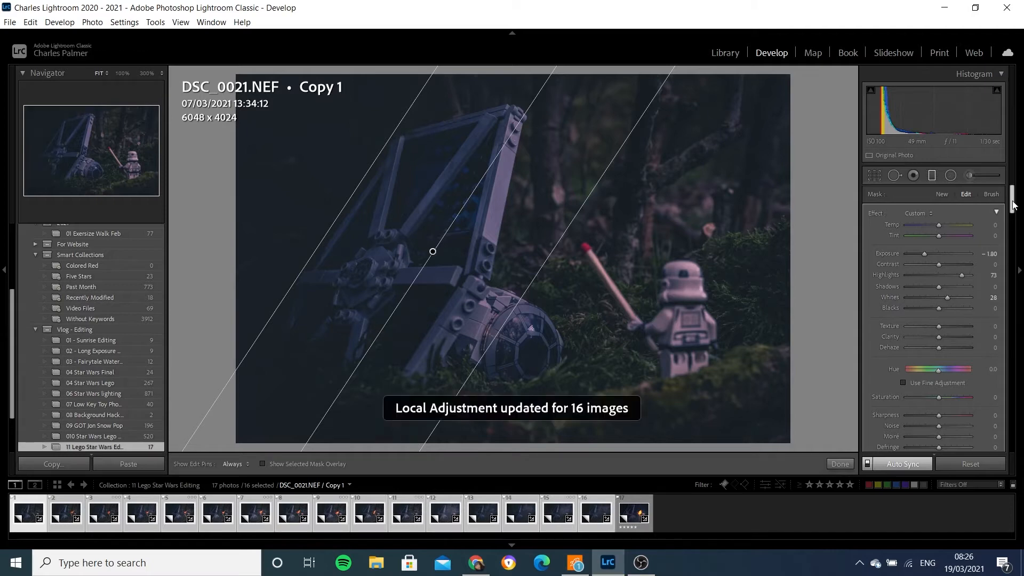
- Add a Luminance range mask to the graduated filter, setting its range to about 0/76 while checking the mask overlay
{"action": "left_click_drag", "start_coordinate": [1014, 205], "coordinate": [1013, 218]}
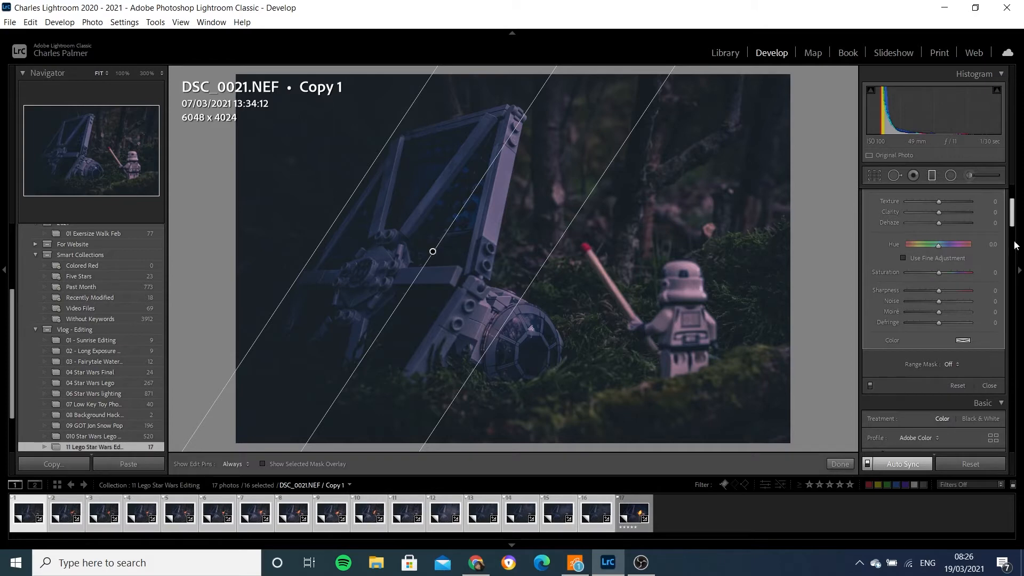
{"action": "left_click", "coordinate": [950, 364]}
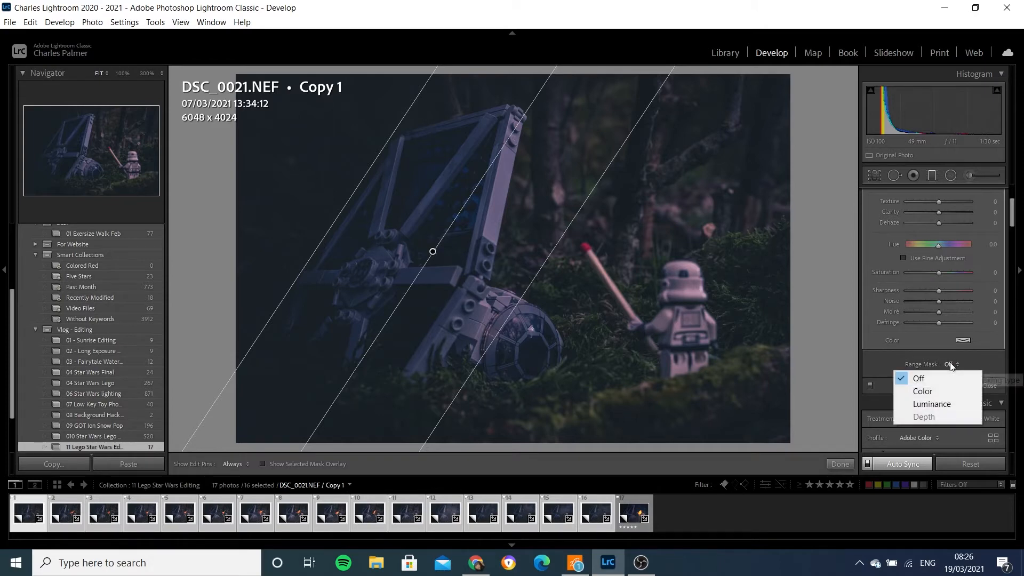
{"action": "left_click", "coordinate": [934, 404]}
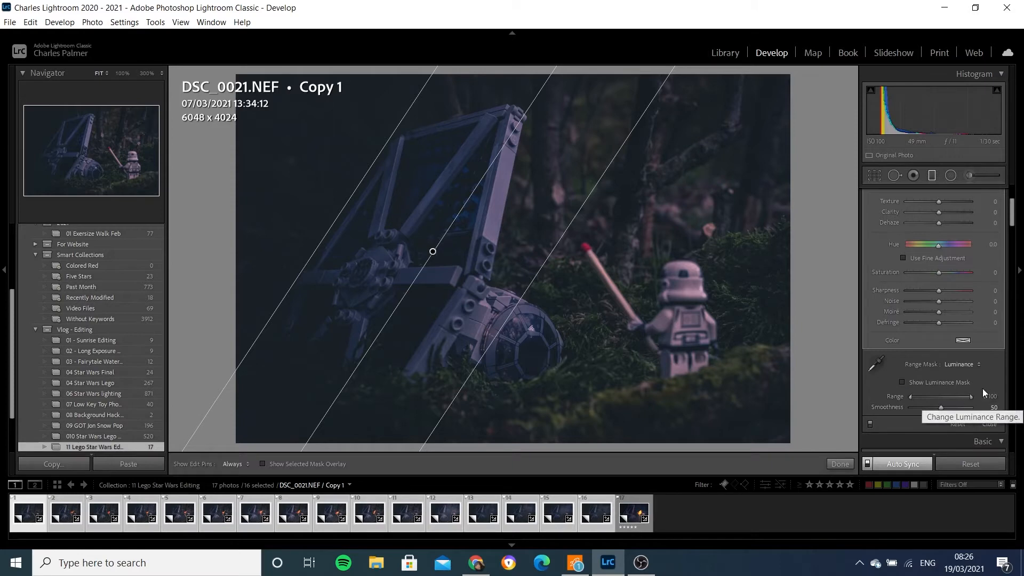
{"action": "left_click_drag", "start_coordinate": [971, 398], "coordinate": [964, 398]}
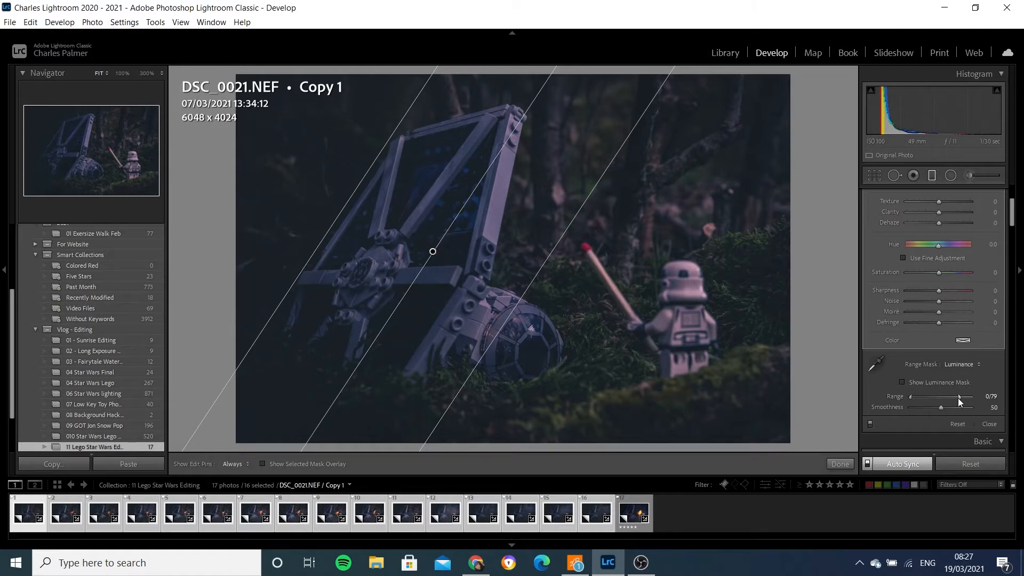
{"action": "mouse_move", "coordinate": [966, 397]}
{"action": "left_mouse_down"}
{"action": "mouse_move", "coordinate": [977, 399]}
{"action": "mouse_move", "coordinate": [958, 395]}
{"action": "left_mouse_up"}
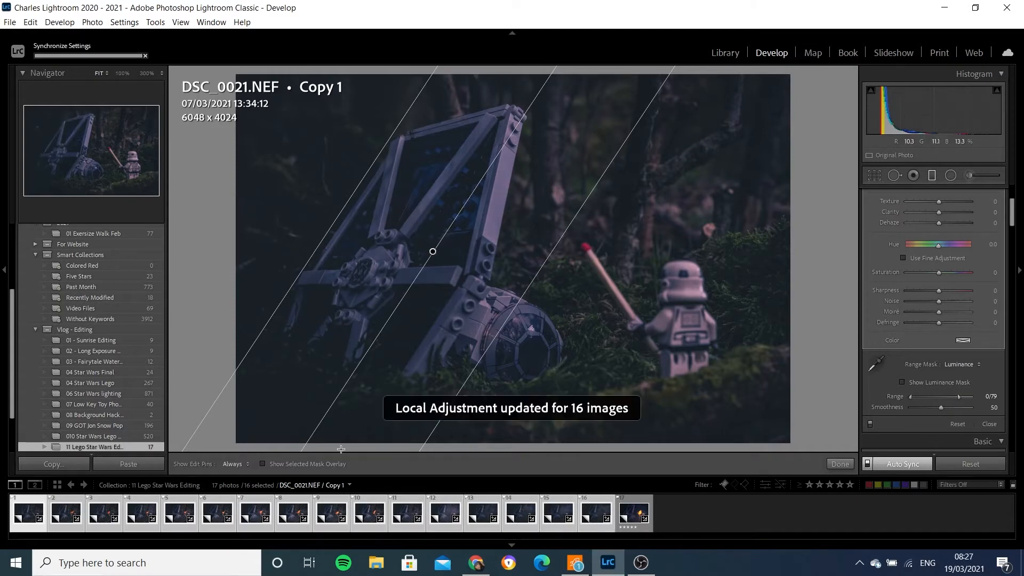
{"action": "left_click", "coordinate": [262, 464]}
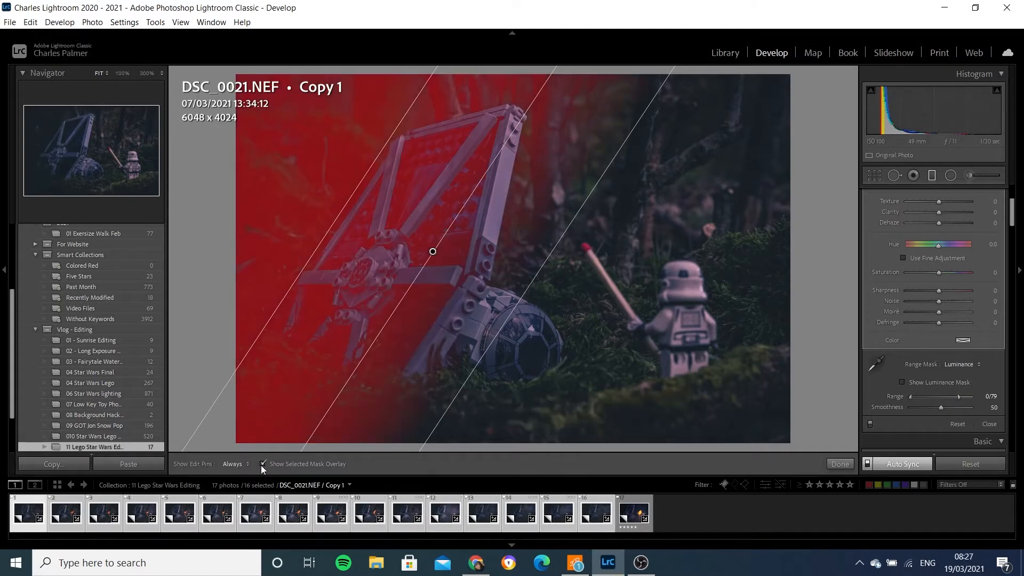
{"action": "left_click_drag", "start_coordinate": [958, 397], "coordinate": [959, 399]}
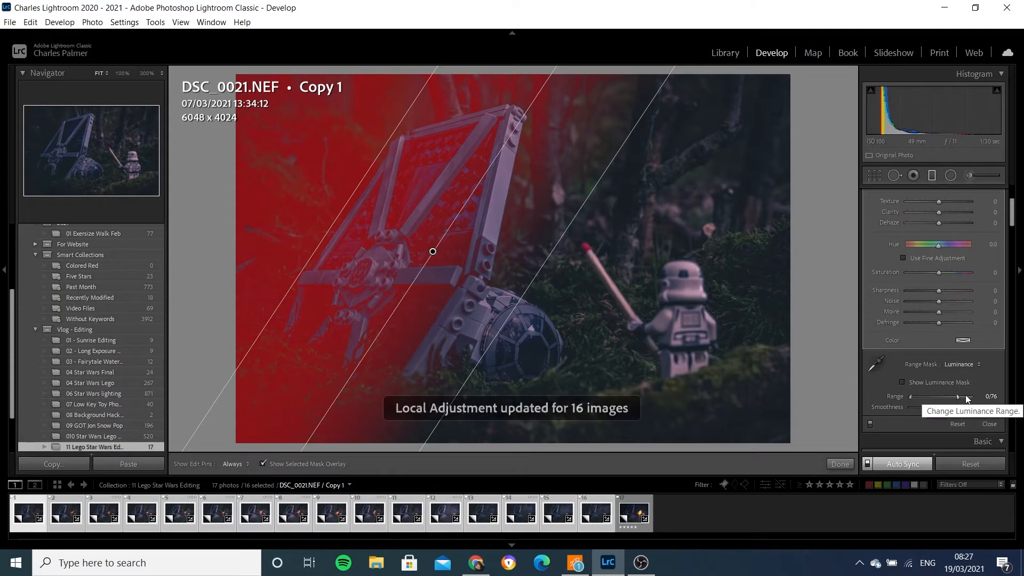
{"action": "left_click", "coordinate": [262, 463]}
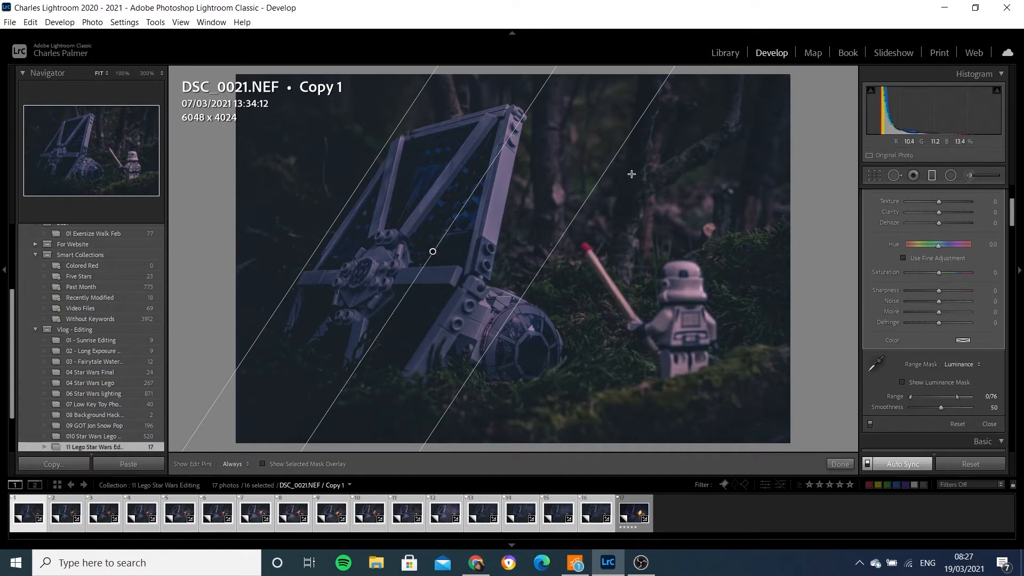
- Draw a second graduated filter from the upper right across the top of the scene and set its exposure to -1.2
{"action": "left_click_drag", "start_coordinate": [631, 176], "coordinate": [611, 268]}
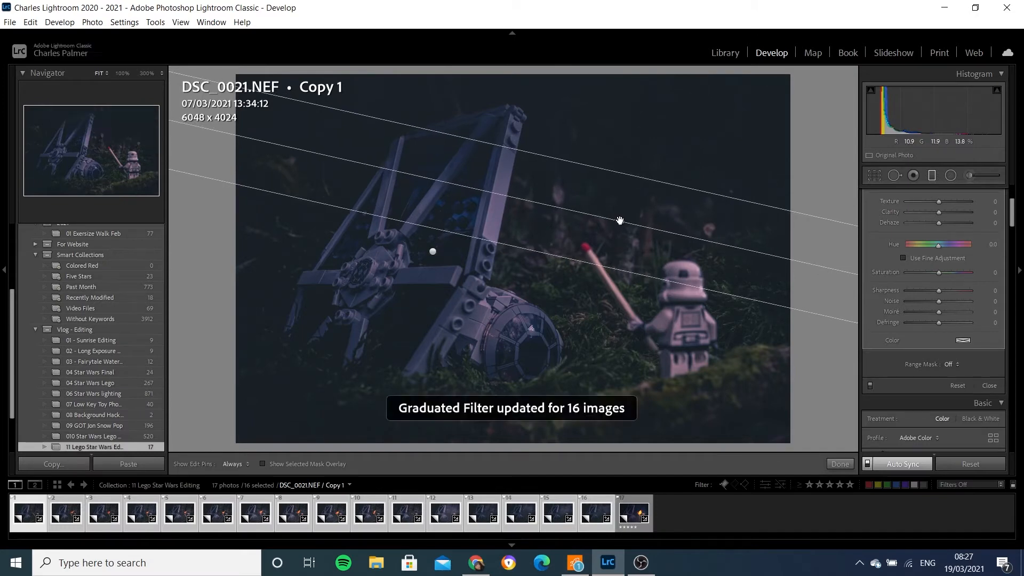
{"action": "left_click_drag", "start_coordinate": [620, 222], "coordinate": [621, 213]}
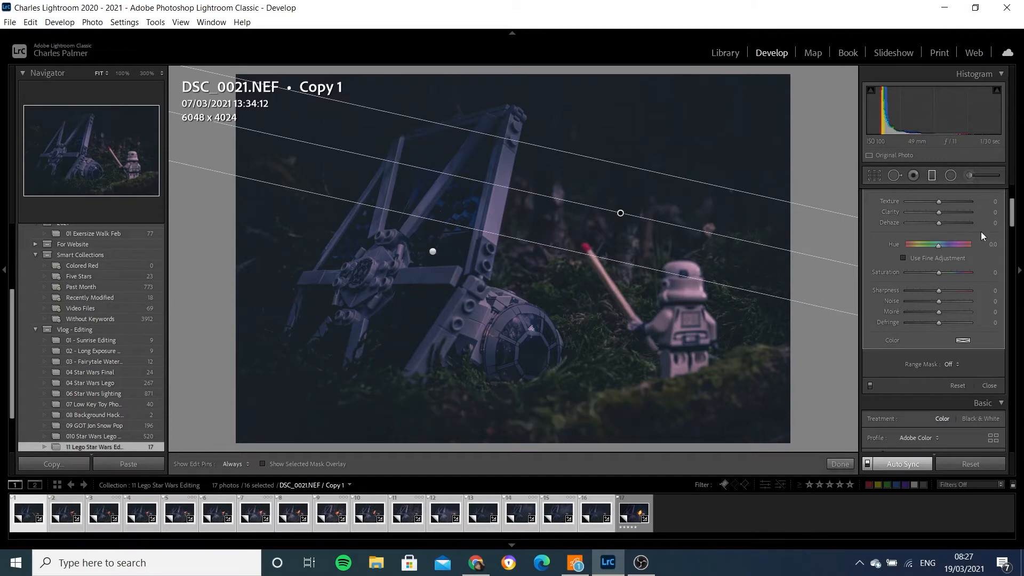
{"action": "left_click_drag", "start_coordinate": [1012, 215], "coordinate": [1017, 194]}
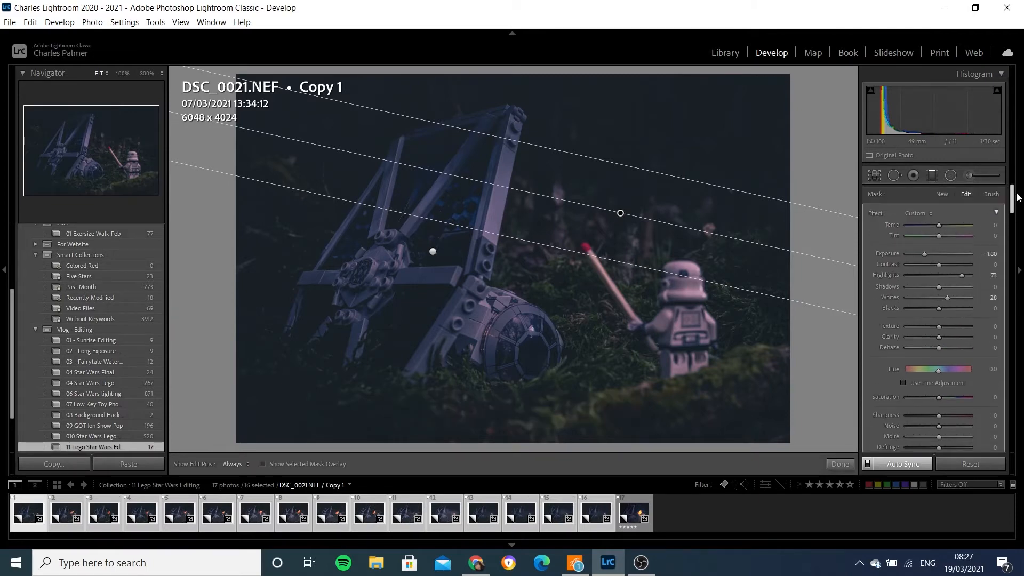
{"action": "left_click", "coordinate": [991, 254]}
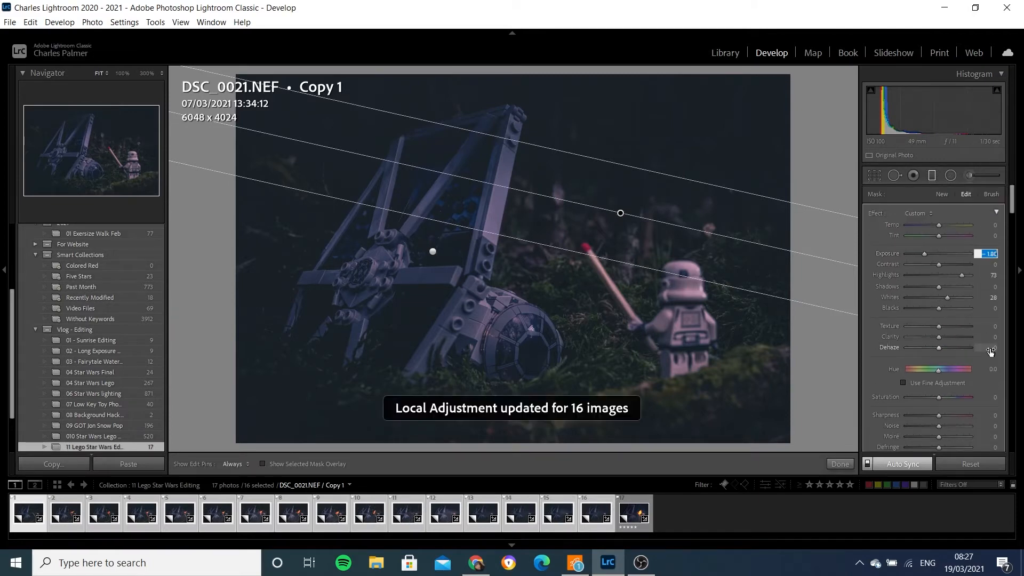
{"action": "key", "text": "BackSpace"}
{"action": "type", "text": "-"}
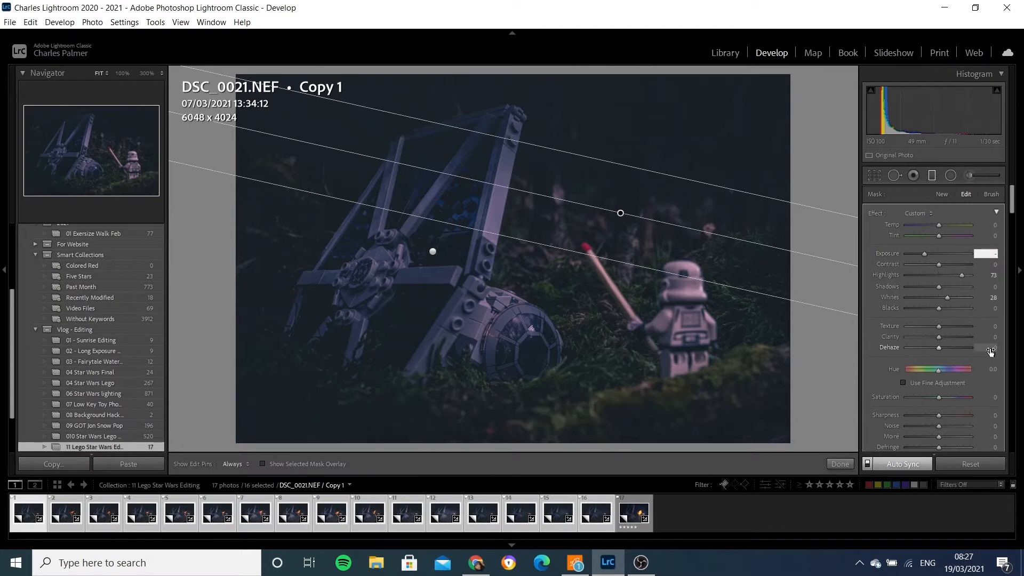
{"action": "type", "text": "1"}
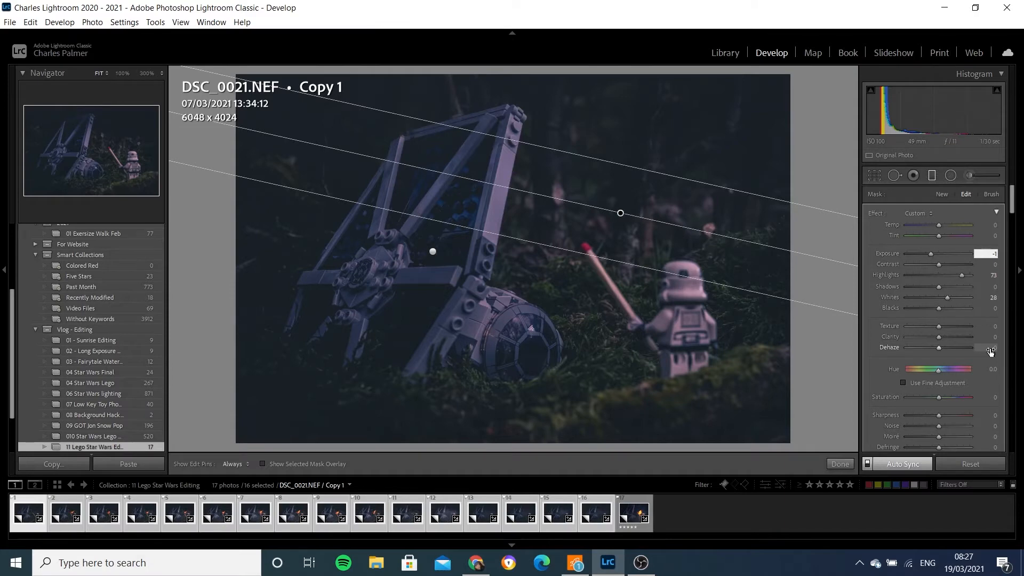
{"action": "type", "text": ".2"}
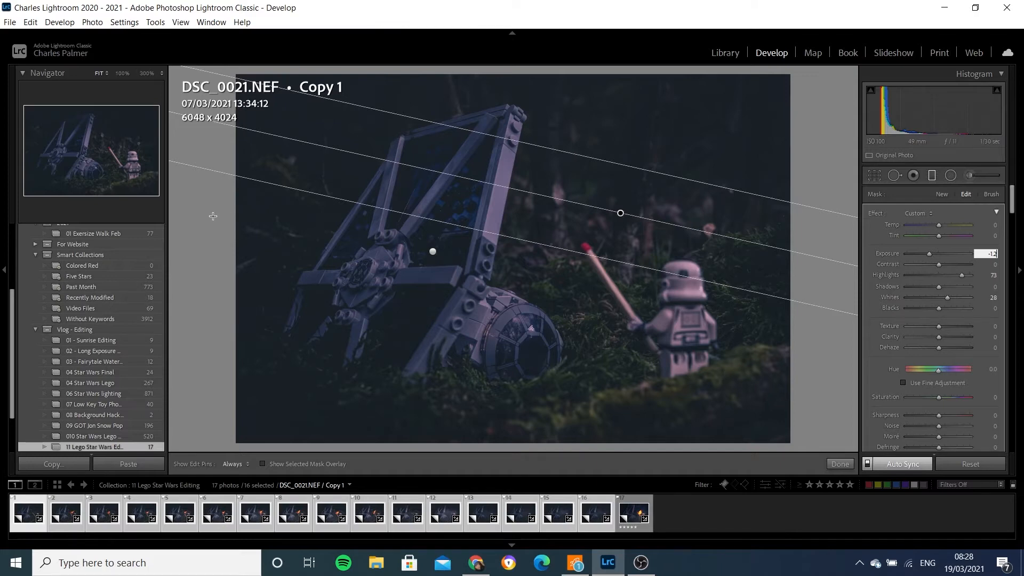
{"action": "left_click", "coordinate": [933, 176]}
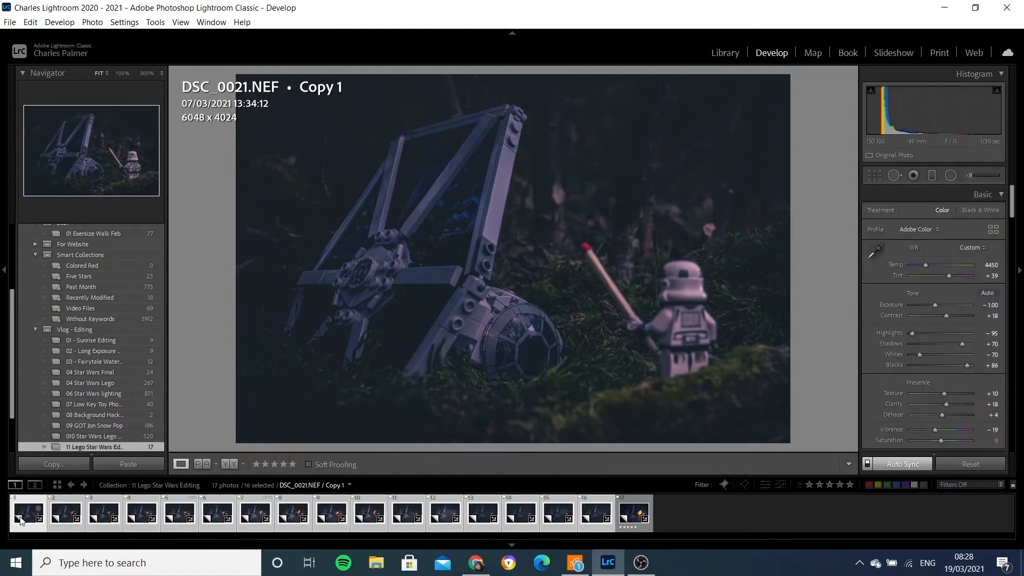
- Step through the synced photos from the first filmstrip image onward to review the edit
{"action": "left_click", "coordinate": [24, 513]}
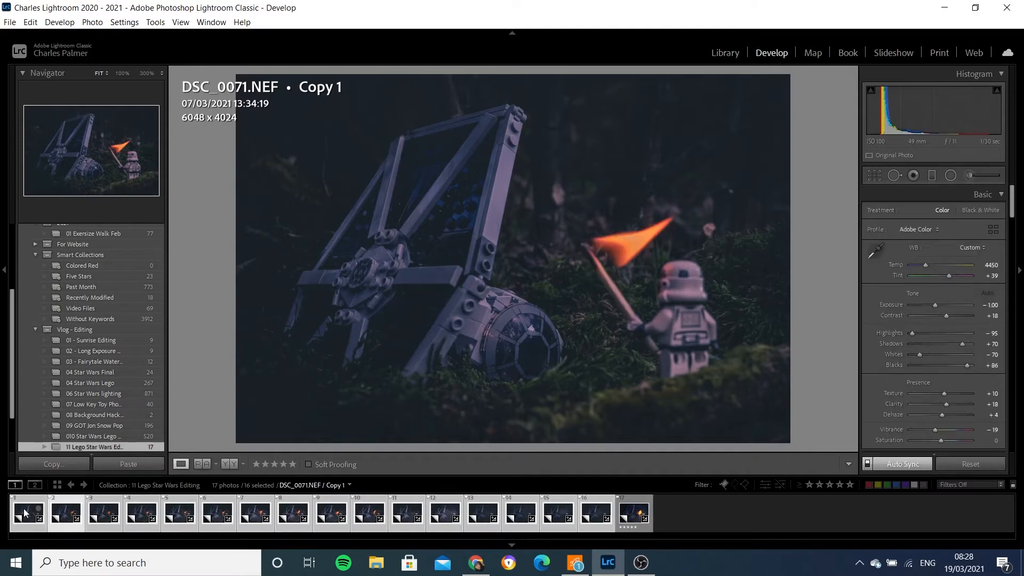
{"action": "key", "text": "Right"}
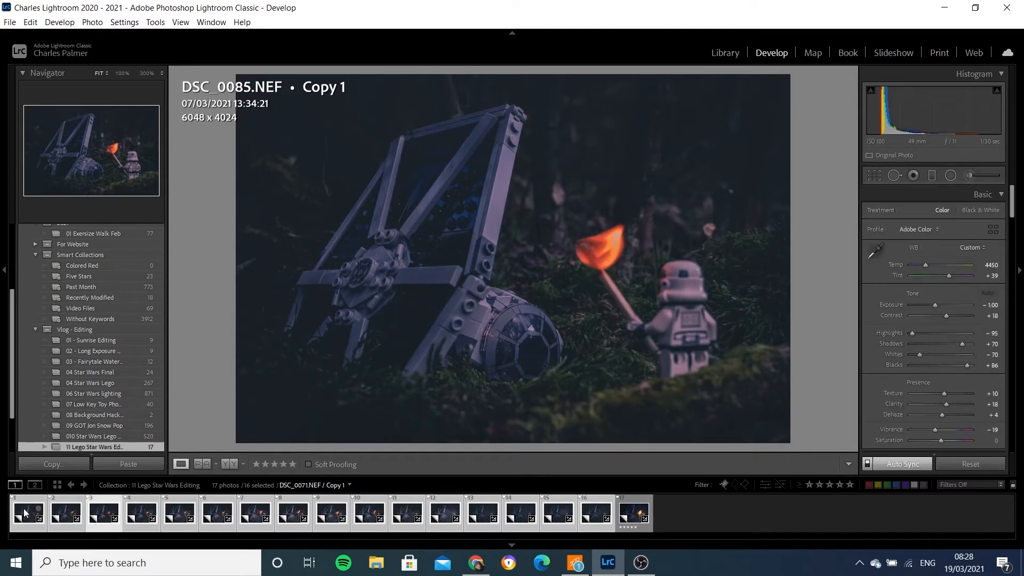
{"action": "key", "text": "Right"}
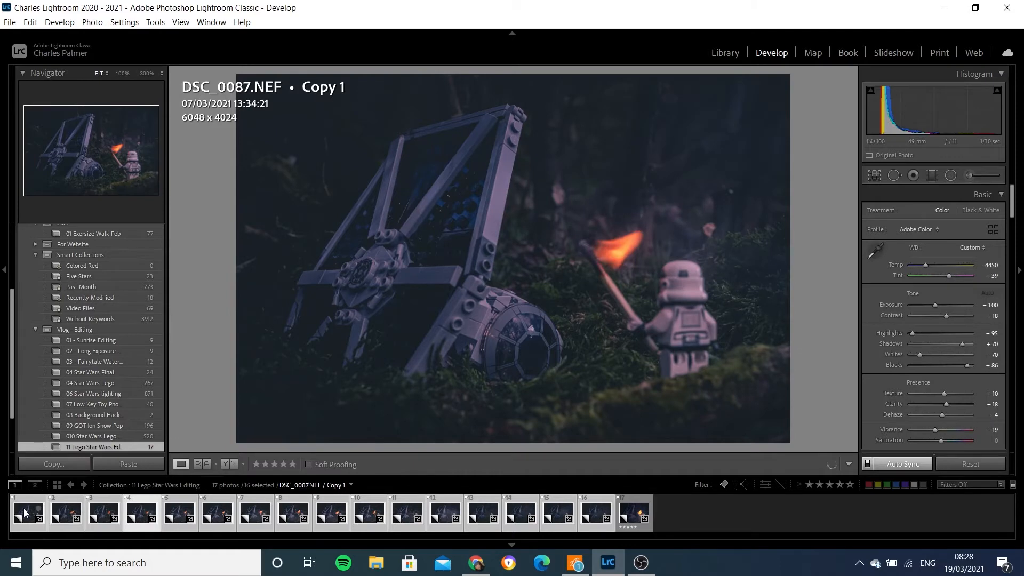
{"action": "key", "text": "Right"}
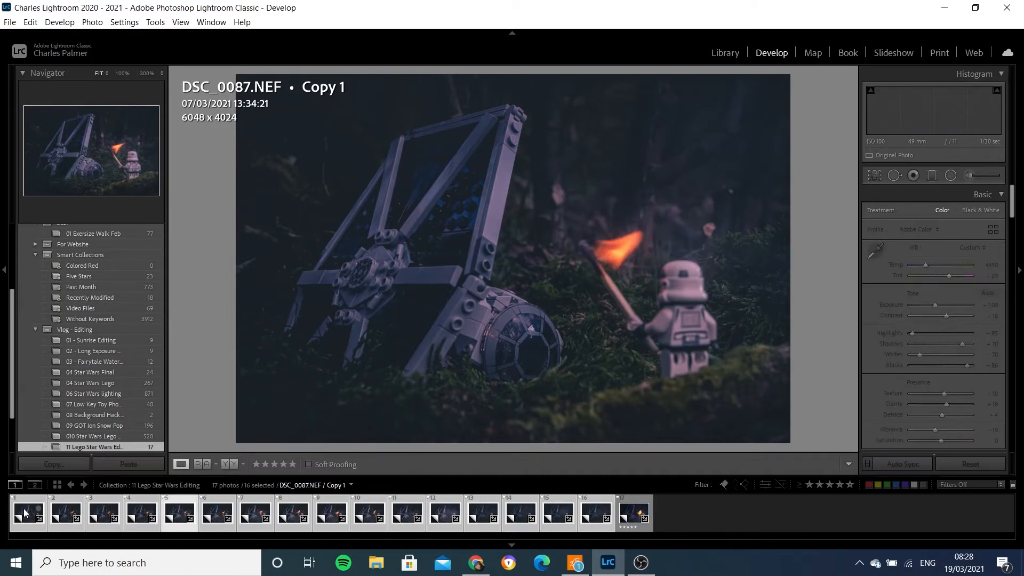
{"action": "key", "text": "Right"}
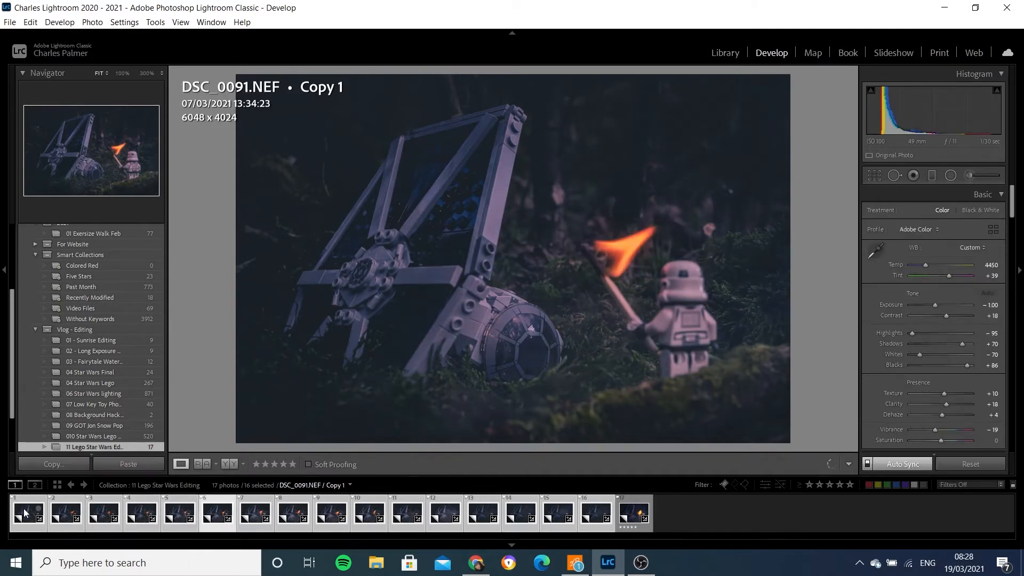
{"action": "key", "text": "Right"}
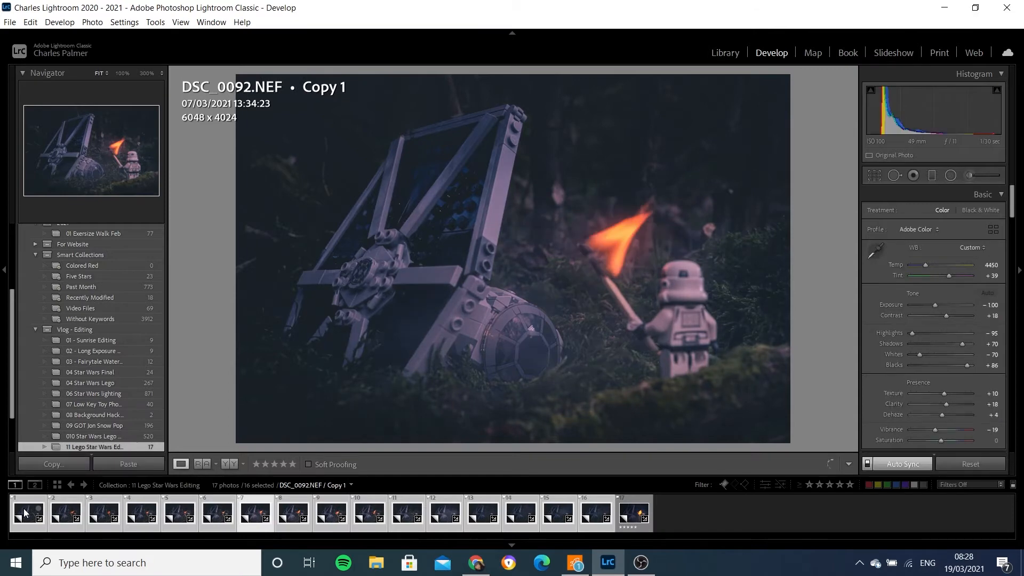
{"action": "key", "text": "Right"}
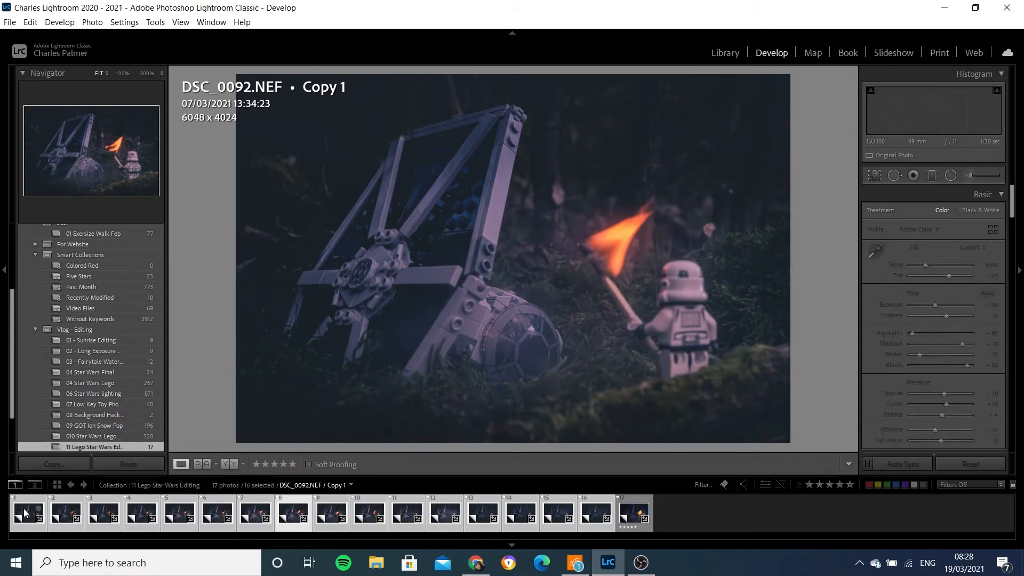
- Continue reviewing the remaining synced photos one by one through the rest of the filmstrip
{"action": "key", "text": "Right"}
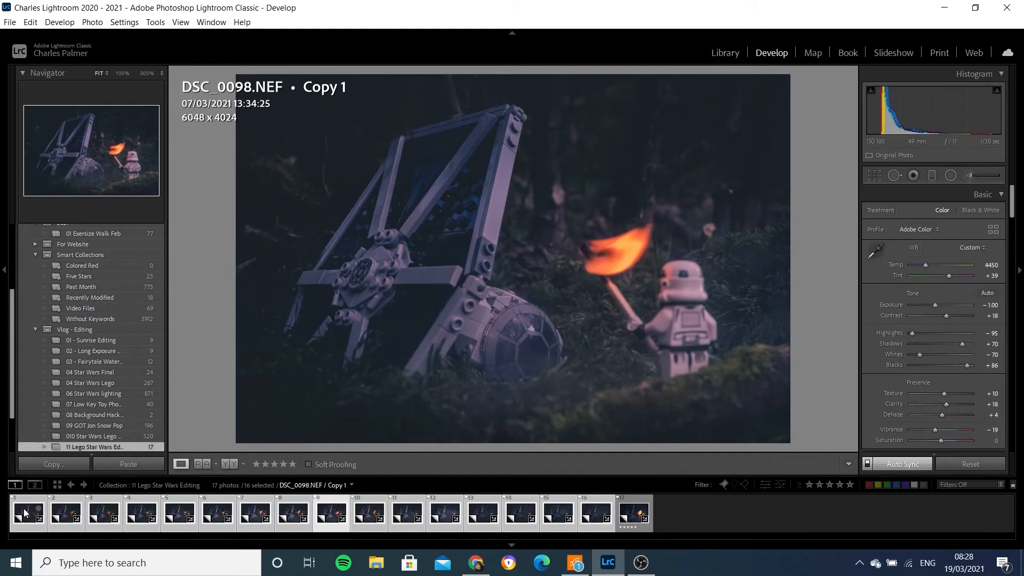
{"action": "key", "text": "Right"}
{"action": "key", "text": "Right"}
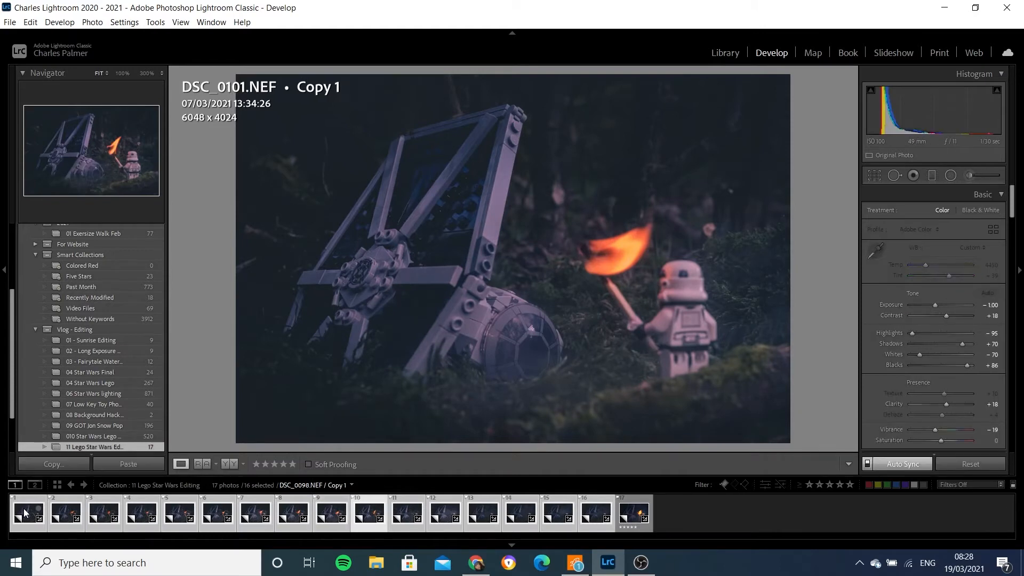
{"action": "key", "text": "Right"}
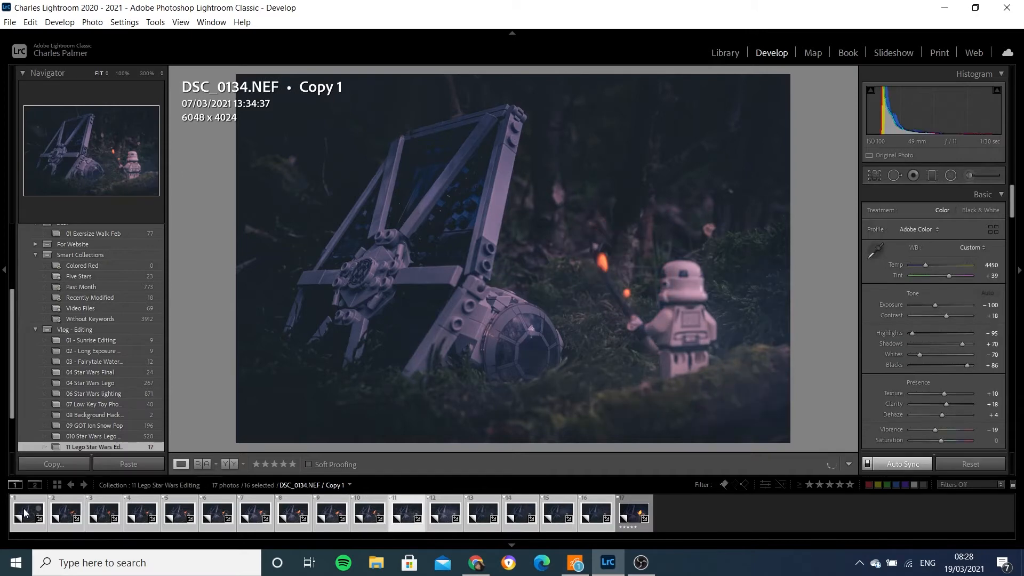
{"action": "key", "text": "Right"}
{"action": "key", "text": "Right"}
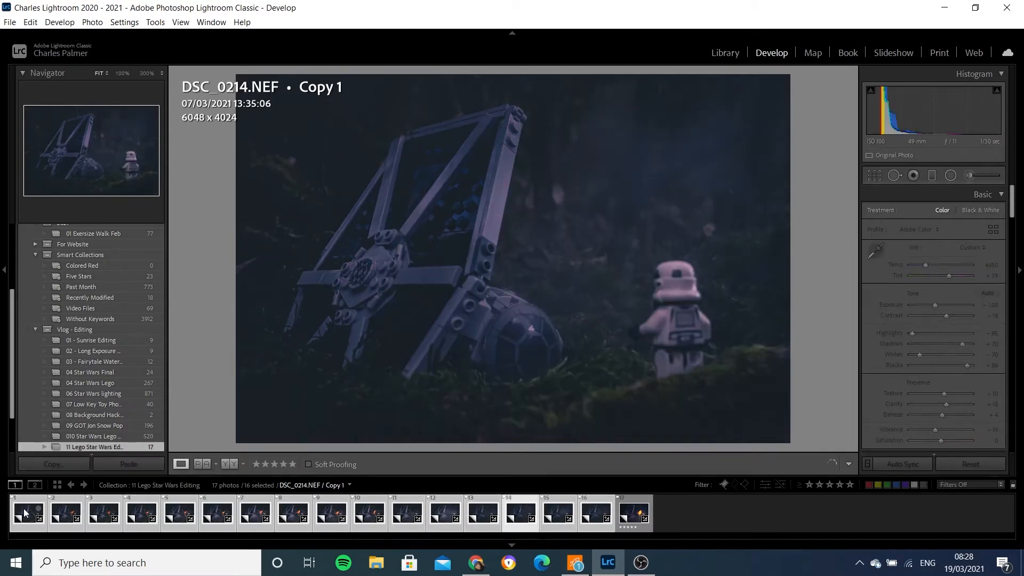
{"action": "key", "text": "Left"}
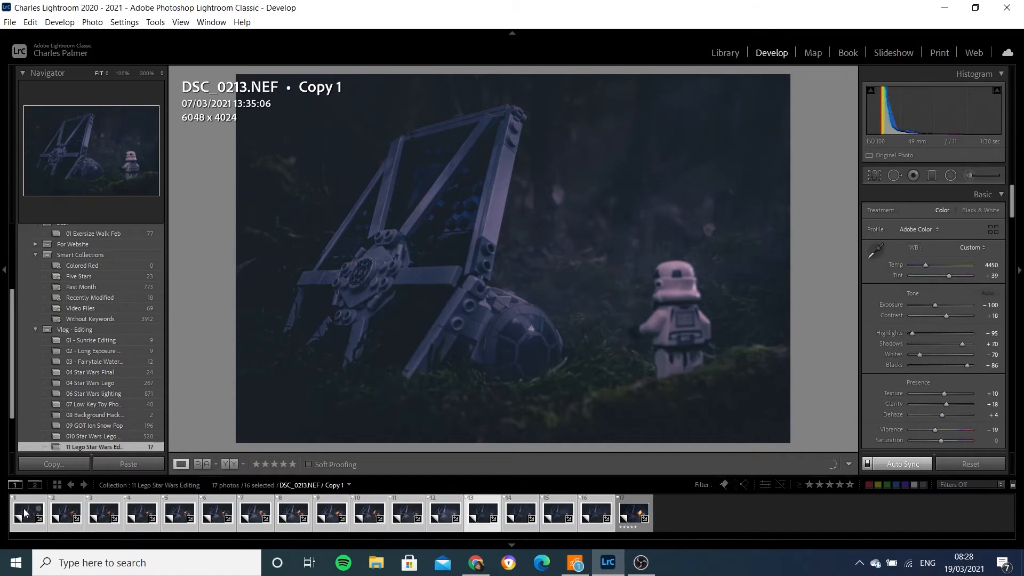
- Select all the filmstrip photos and open them as layers in a single Photoshop document
{"action": "left_click", "coordinate": [36, 510]}
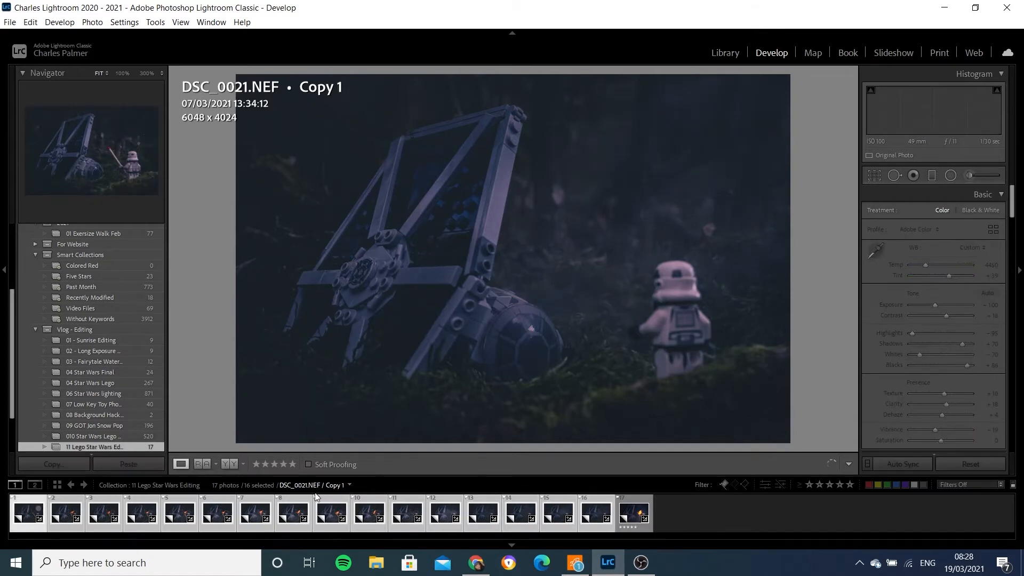
{"action": "right_click", "coordinate": [595, 516]}
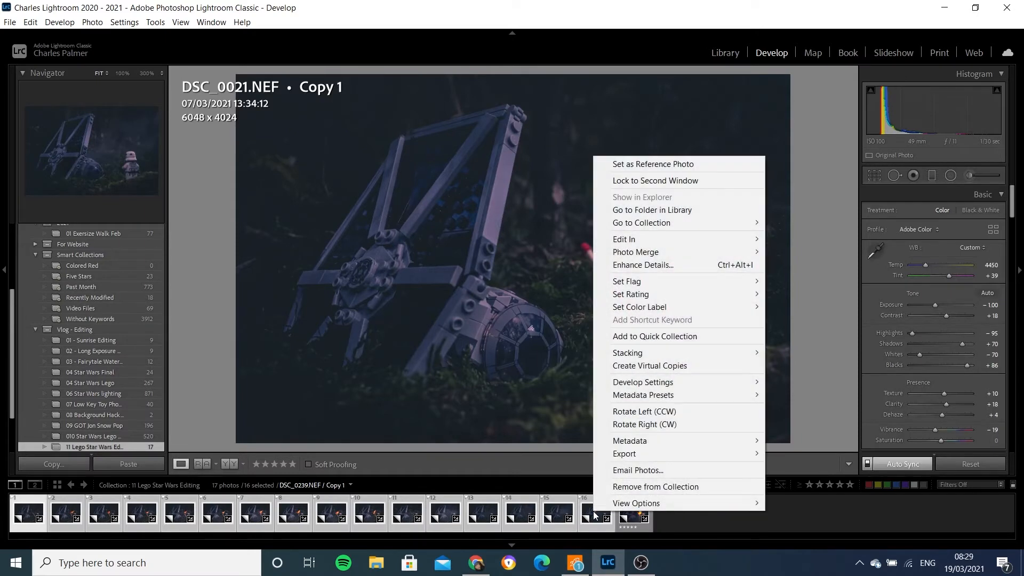
{"action": "mouse_move", "coordinate": [660, 241]}
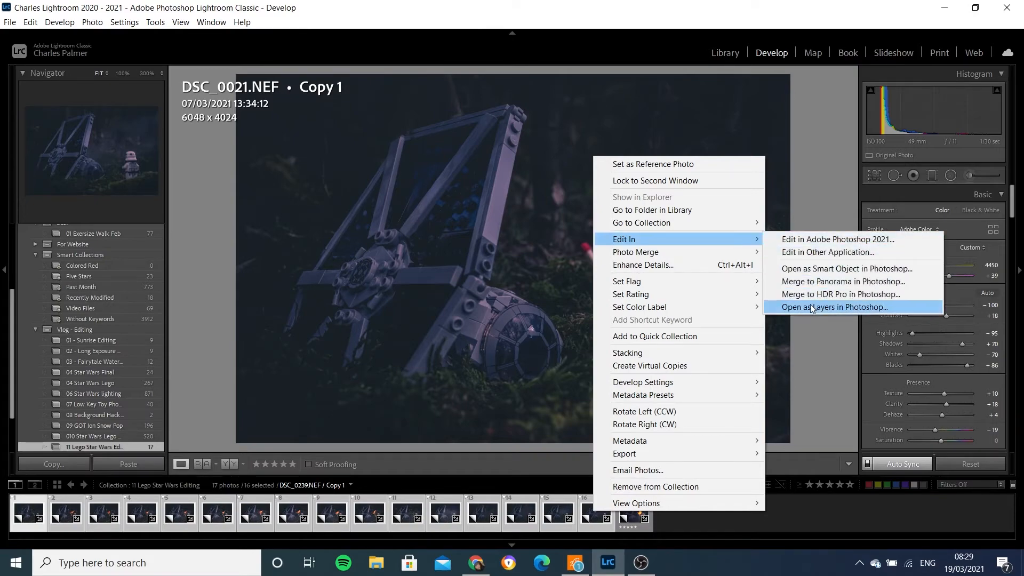
{"action": "left_click", "coordinate": [811, 307]}
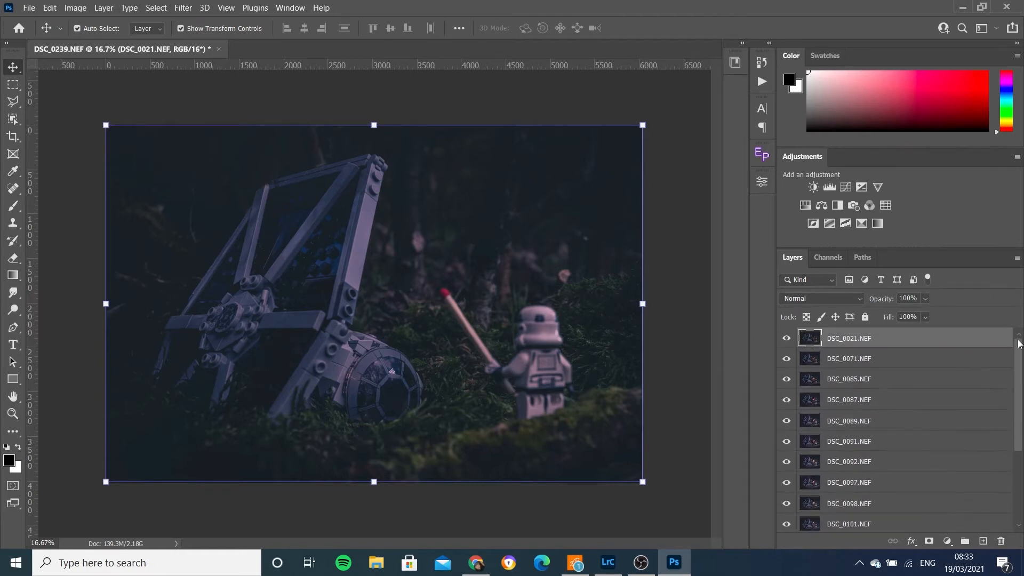
- Select layers DSC_0097 through DSC_0239 and set their blend mode to Lighten
{"action": "left_click_drag", "start_coordinate": [940, 338], "coordinate": [939, 537]}
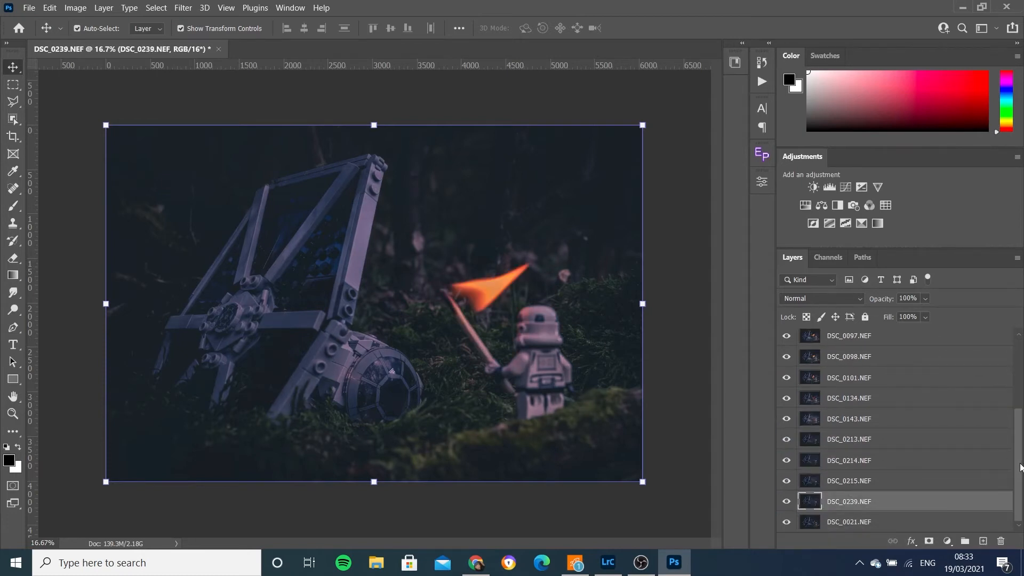
{"action": "left_click_drag", "start_coordinate": [1020, 468], "coordinate": [1019, 491]}
{"action": "left_click", "coordinate": [954, 343]}
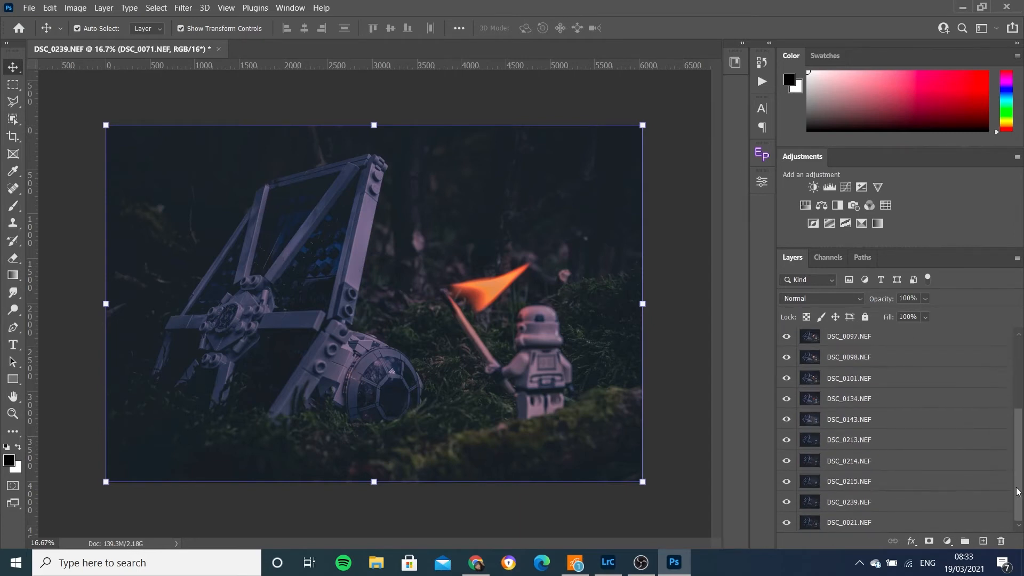
{"action": "left_click", "coordinate": [913, 500], "text": "shift"}
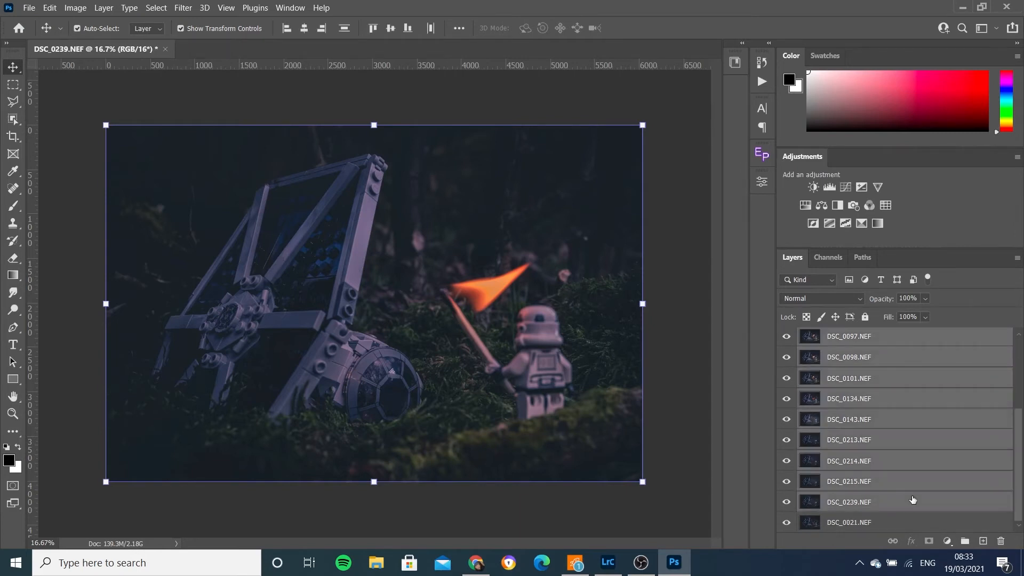
{"action": "left_click", "coordinate": [826, 301]}
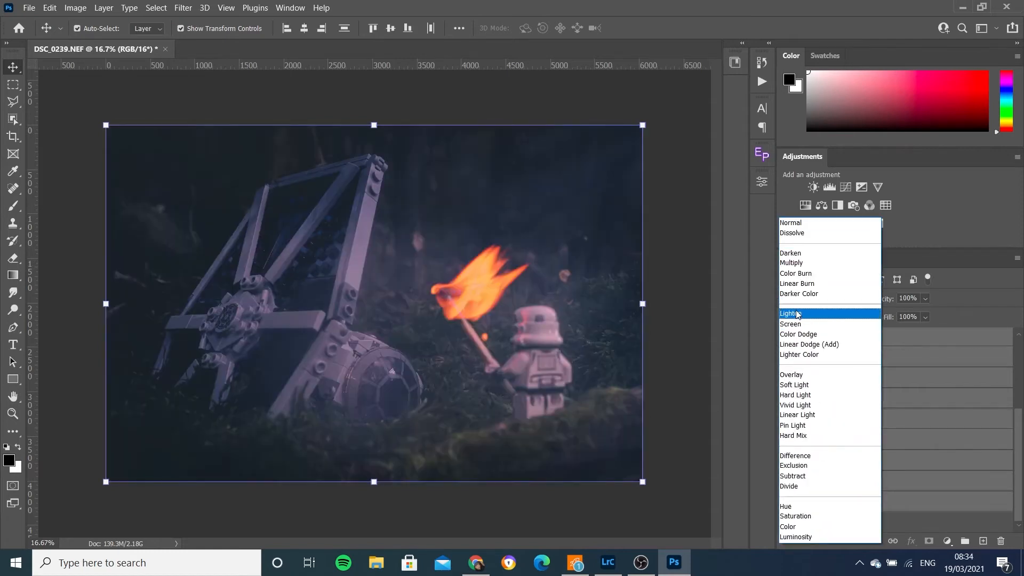
{"action": "left_click", "coordinate": [798, 315]}
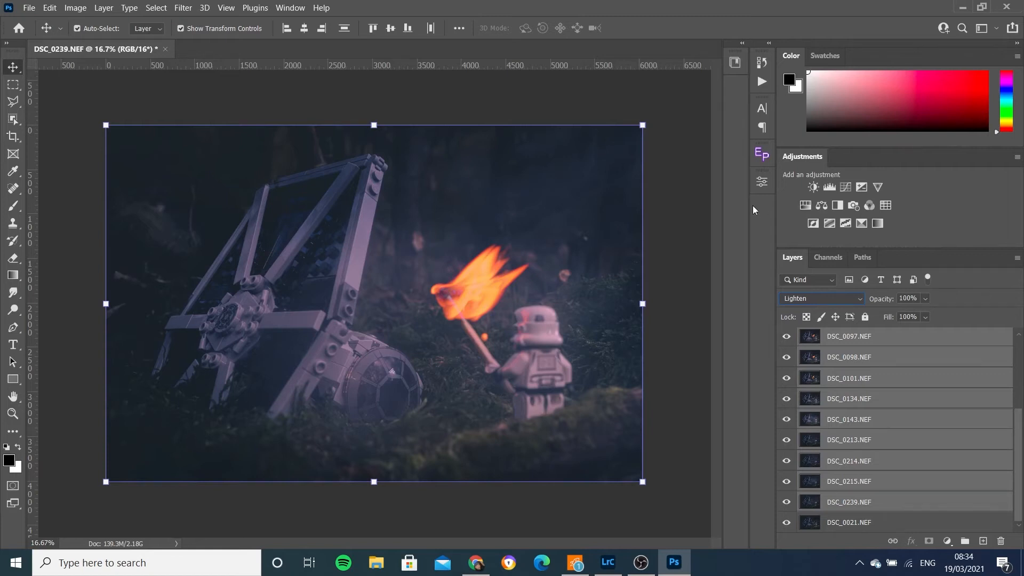
- Toggle the DSC_0097 layer's visibility off and on to compare the Lighten effect
{"action": "left_click", "coordinate": [695, 212]}
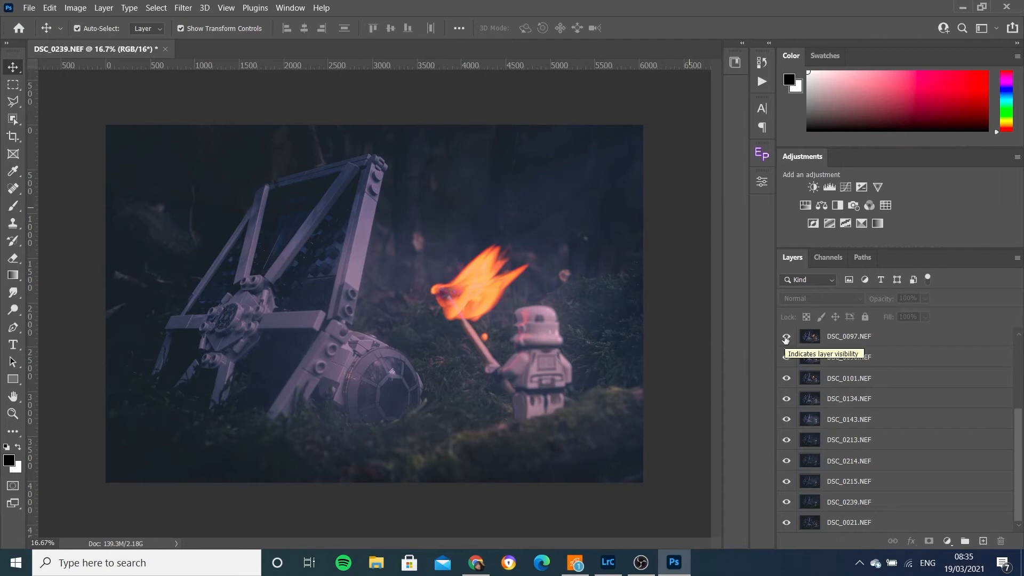
{"action": "left_click", "coordinate": [787, 337]}
{"action": "left_click", "coordinate": [787, 337]}
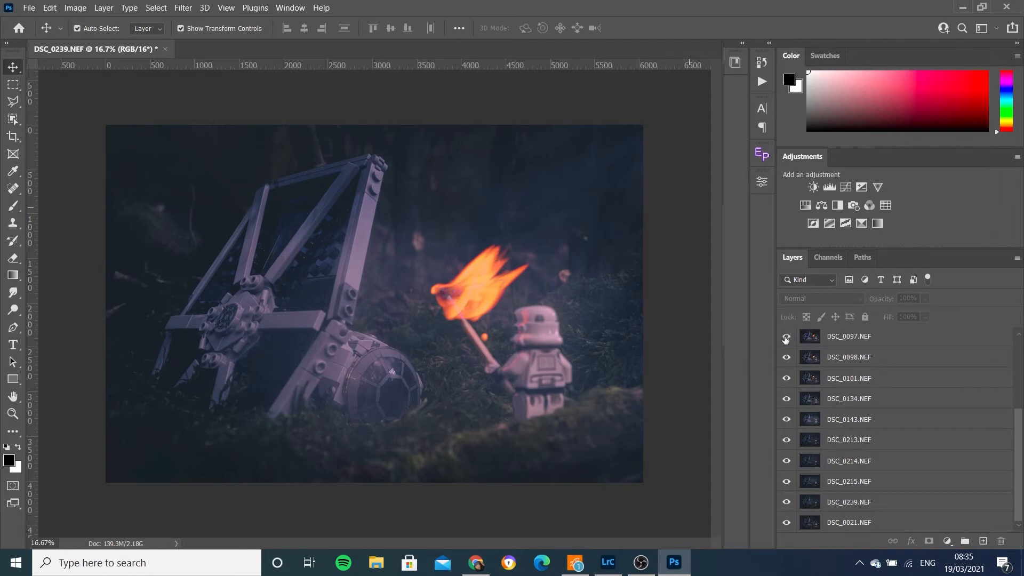
- Add a layer mask to DSC_0239, paint over the stormtrooper with a 600 px brush, and copy the mask to DSC_0213–DSC_0215
{"action": "left_click", "coordinate": [897, 502]}
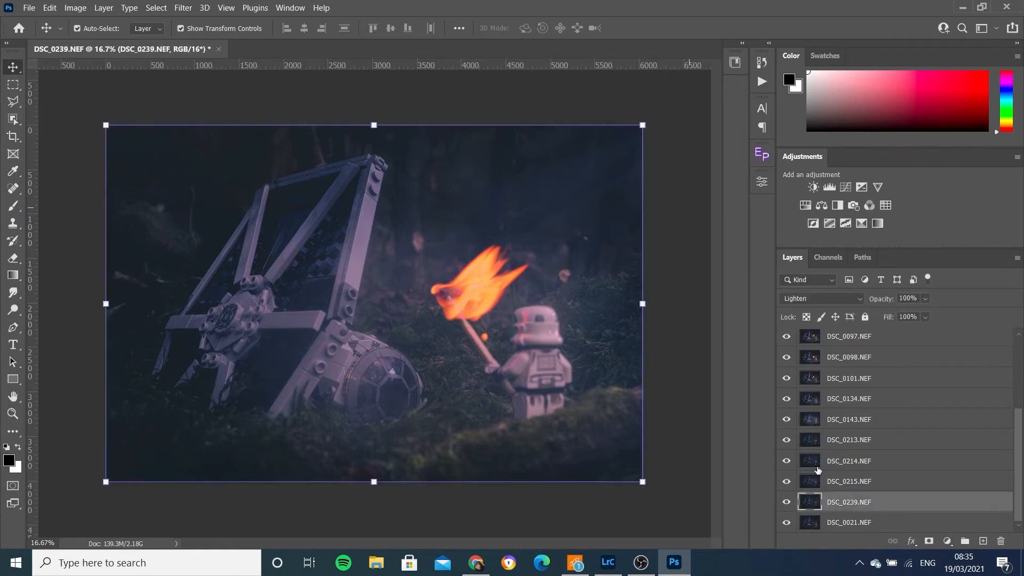
{"action": "left_click", "coordinate": [929, 541]}
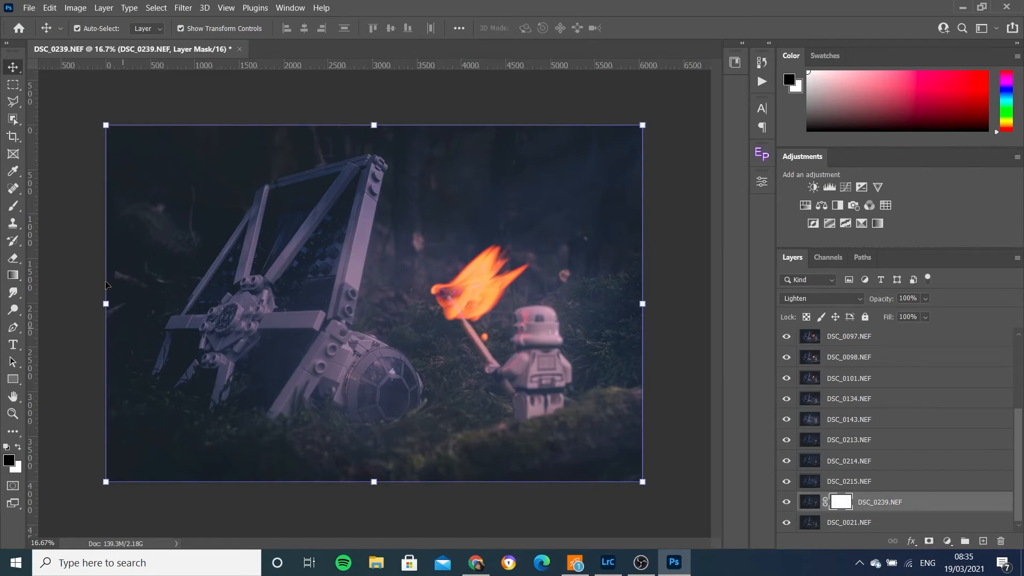
{"action": "left_click", "coordinate": [14, 207]}
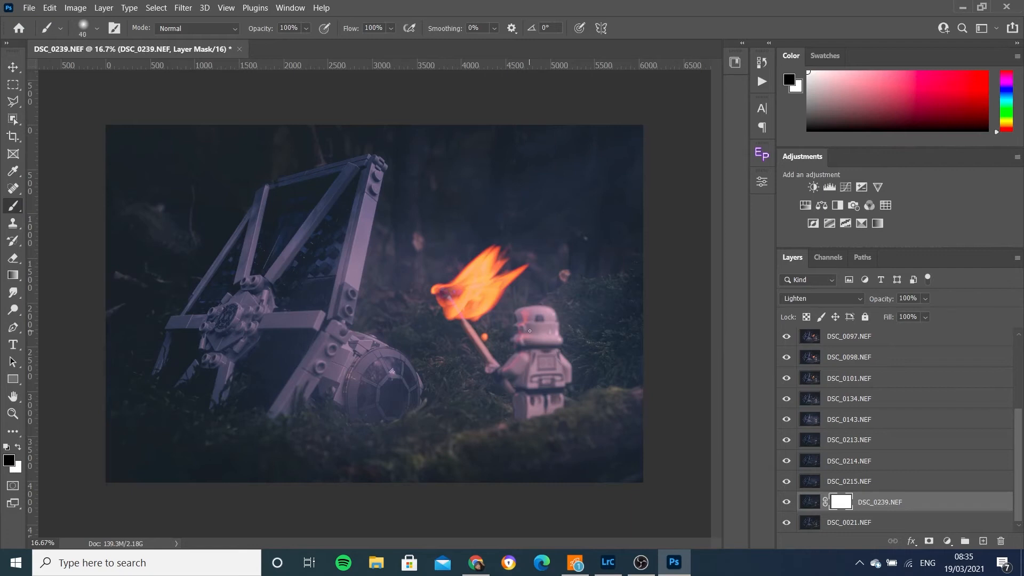
{"action": "key", "text": "bracketright"}
{"action": "key", "text": "bracketright"}
{"action": "key", "text": "bracketright"}
{"action": "key", "text": "bracketright"}
{"action": "key", "text": "bracketright"}
{"action": "key", "text": "bracketright"}
{"action": "key", "text": "bracketright"}
{"action": "key", "text": "bracketright"}
{"action": "key", "text": "bracketright"}
{"action": "key", "text": "bracketright"}
{"action": "key", "text": "bracketright"}
{"action": "mouse_move", "coordinate": [530, 331]}
{"action": "left_mouse_down"}
{"action": "mouse_move", "coordinate": [520, 330]}
{"action": "mouse_move", "coordinate": [543, 320]}
{"action": "mouse_move", "coordinate": [554, 372]}
{"action": "mouse_move", "coordinate": [522, 401]}
{"action": "left_mouse_up"}
{"action": "left_click_drag", "start_coordinate": [528, 324], "coordinate": [549, 333]}
{"action": "mouse_move", "coordinate": [444, 464]}
{"action": "left_mouse_down"}
{"action": "mouse_move", "coordinate": [581, 488]}
{"action": "mouse_move", "coordinate": [685, 454]}
{"action": "mouse_move", "coordinate": [603, 462]}
{"action": "mouse_move", "coordinate": [622, 442]}
{"action": "mouse_move", "coordinate": [615, 421]}
{"action": "mouse_move", "coordinate": [647, 413]}
{"action": "mouse_move", "coordinate": [657, 433]}
{"action": "mouse_move", "coordinate": [638, 458]}
{"action": "mouse_move", "coordinate": [535, 440]}
{"action": "left_mouse_up"}
{"action": "left_click_drag", "start_coordinate": [847, 502], "coordinate": [849, 443]}
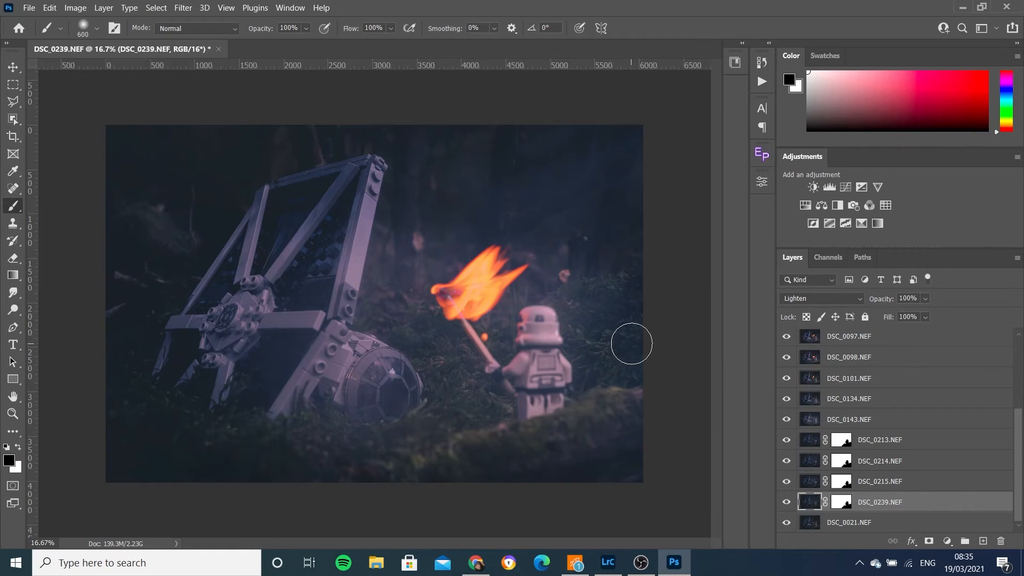
- Select every image layer from DSC_0071 to DSC_0021 and group them into a new group named Original_Edit
{"action": "left_click_drag", "start_coordinate": [1020, 442], "coordinate": [1022, 395]}
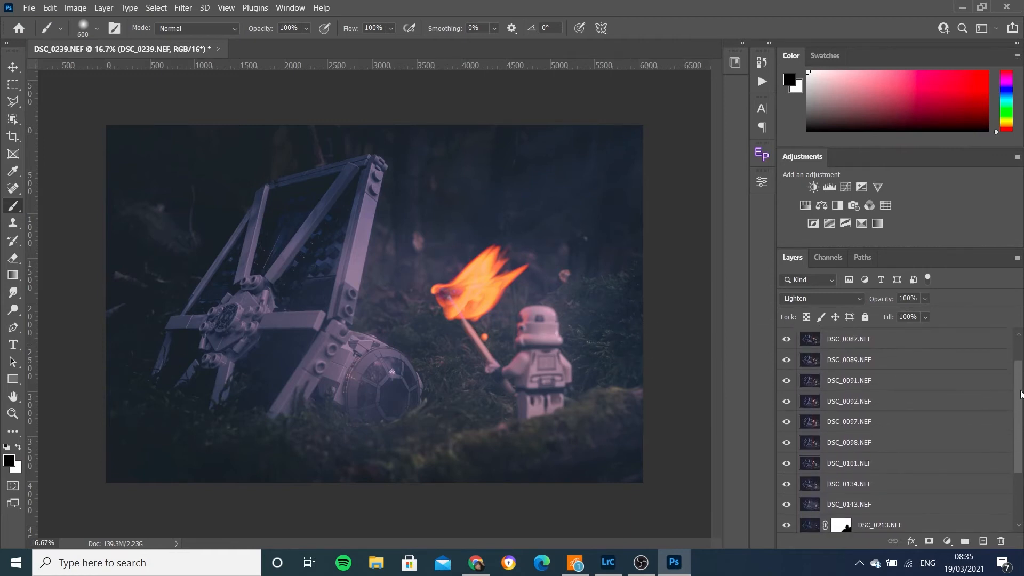
{"action": "left_click", "coordinate": [787, 362]}
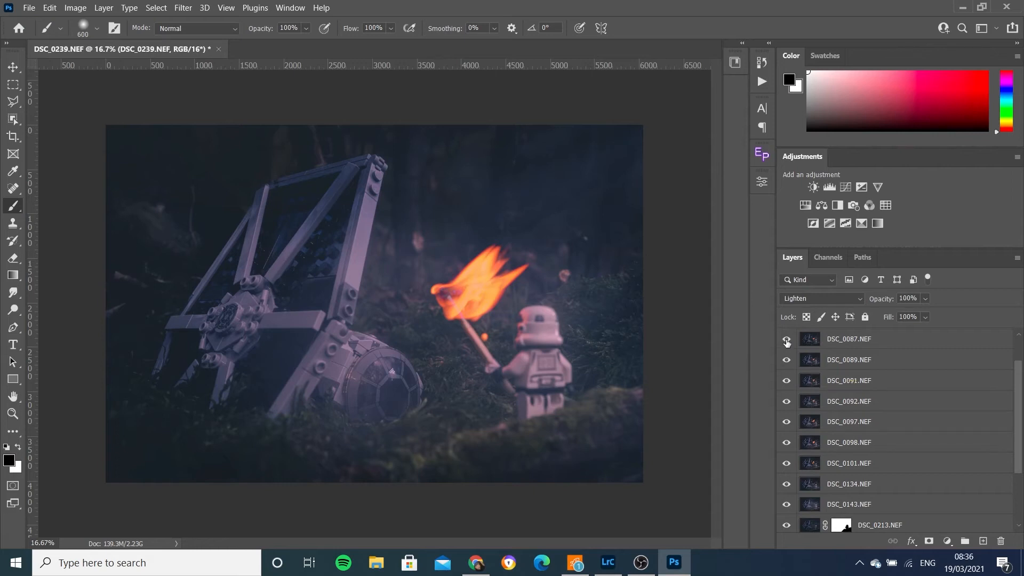
{"action": "scroll", "coordinate": [787, 422], "scroll_direction": "up", "scroll_amount": 2}
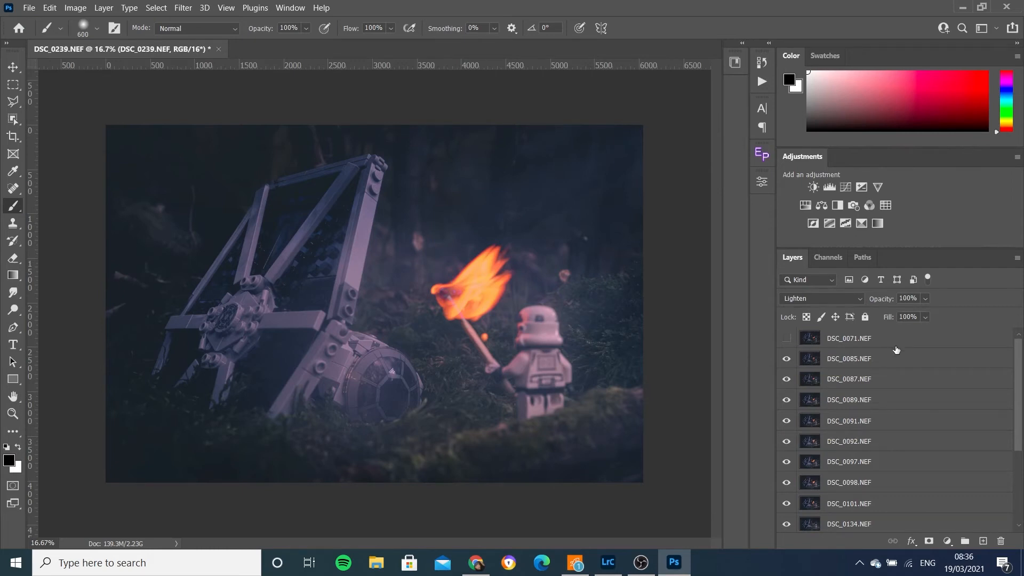
{"action": "left_click", "coordinate": [939, 344]}
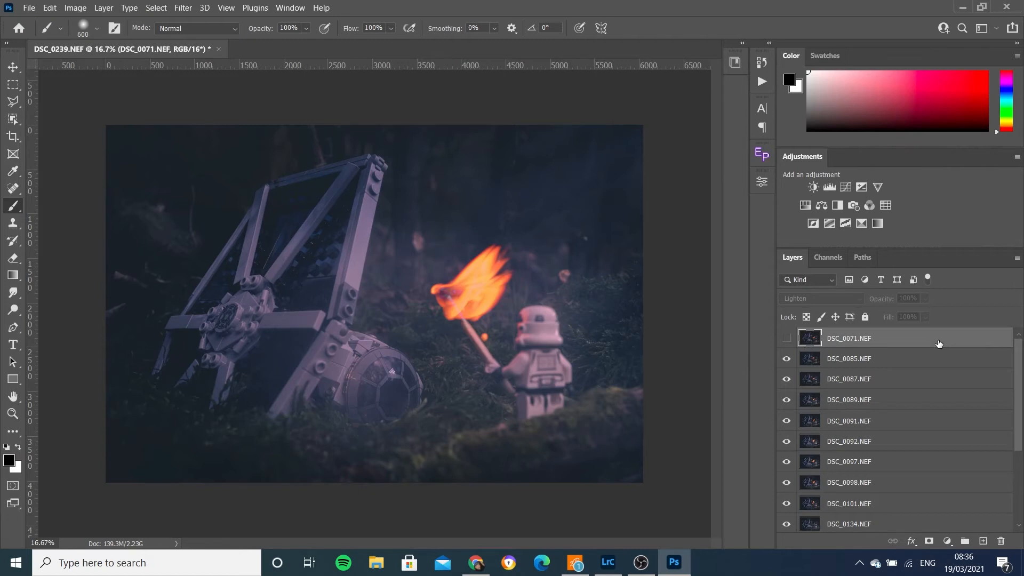
{"action": "left_click_drag", "start_coordinate": [1018, 357], "coordinate": [1013, 450]}
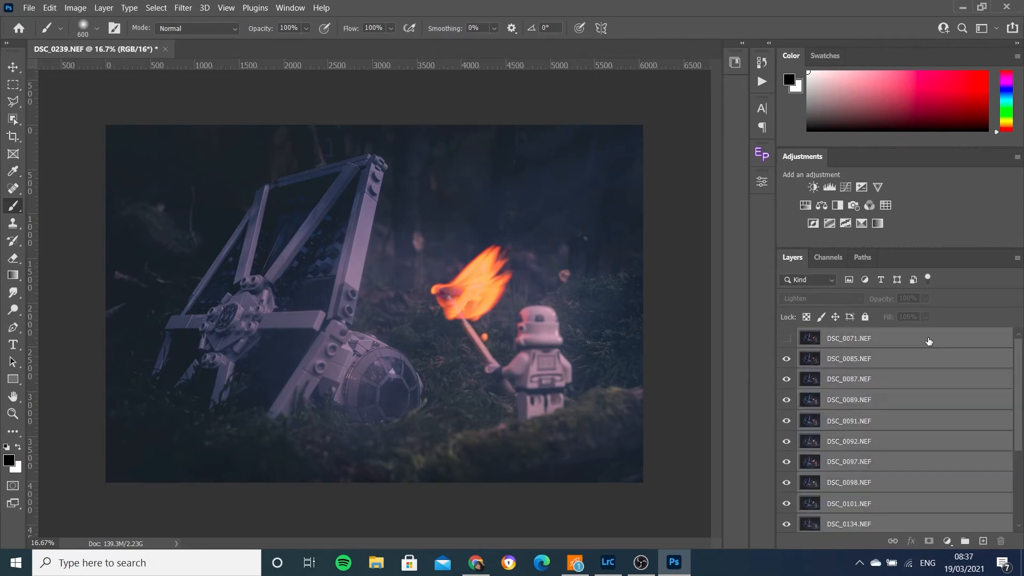
{"action": "left_click", "coordinate": [926, 342]}
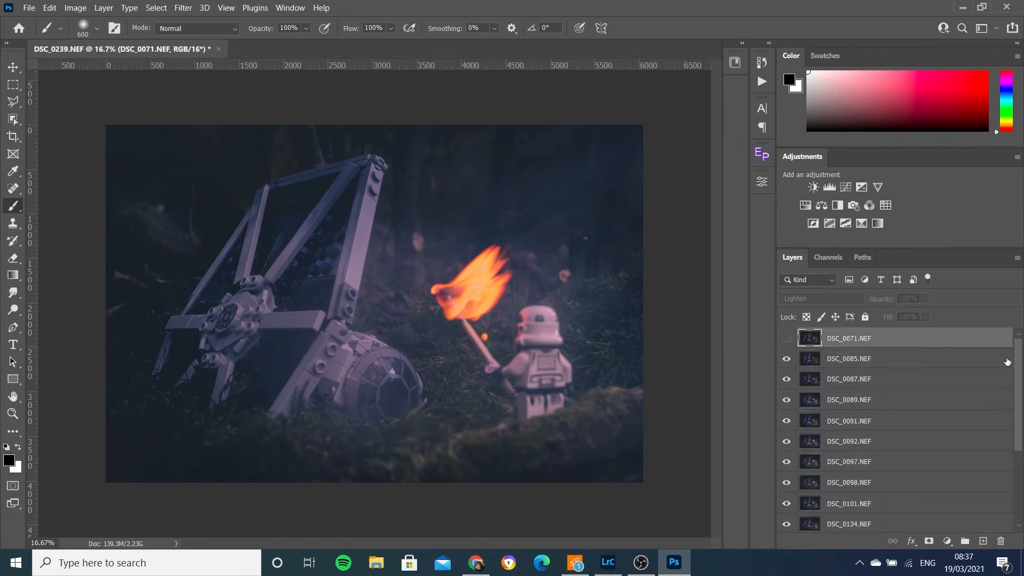
{"action": "left_click_drag", "start_coordinate": [1019, 360], "coordinate": [1019, 473]}
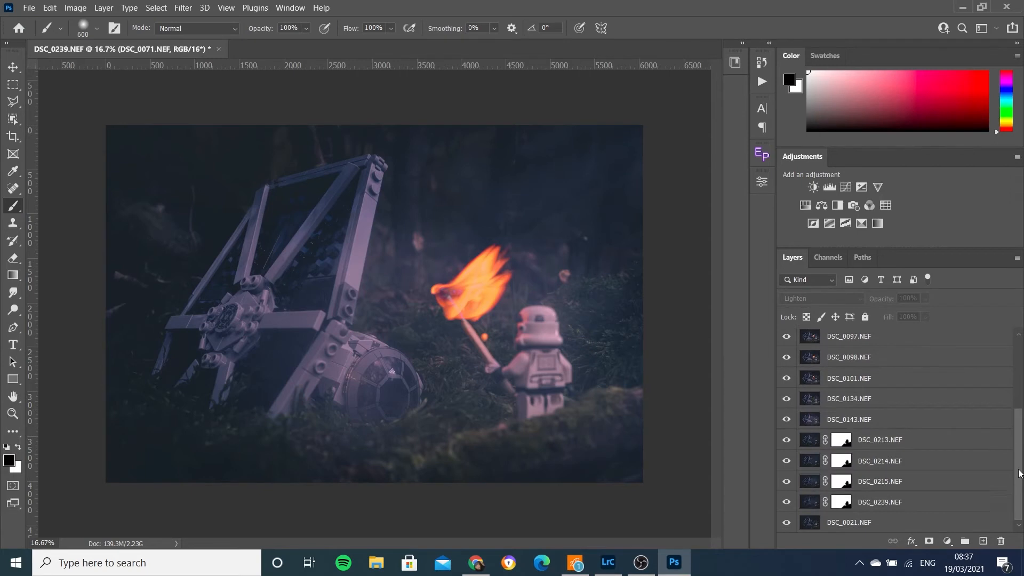
{"action": "left_click", "coordinate": [926, 526], "text": "shift"}
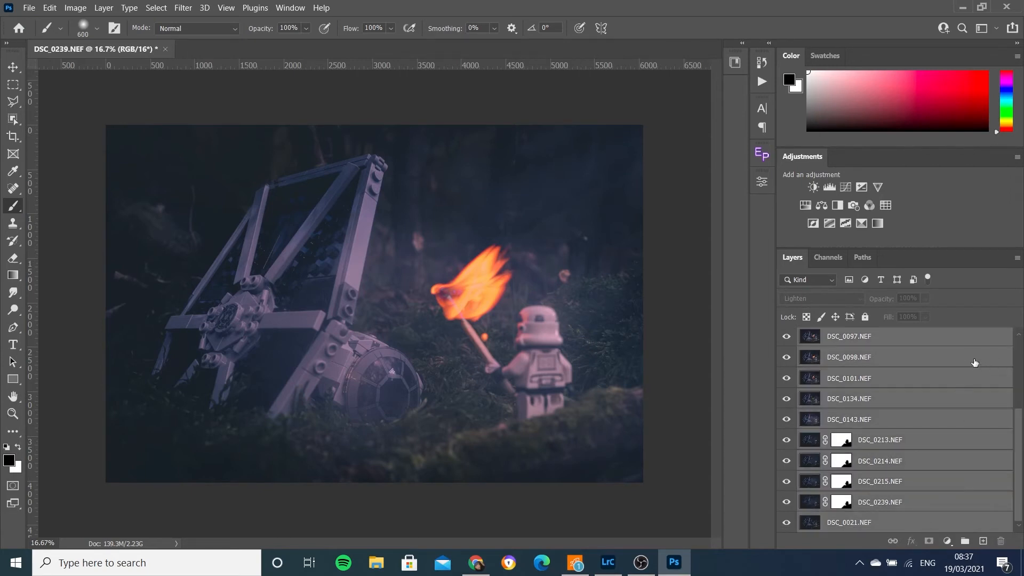
{"action": "left_click_drag", "start_coordinate": [1019, 455], "coordinate": [1014, 304]}
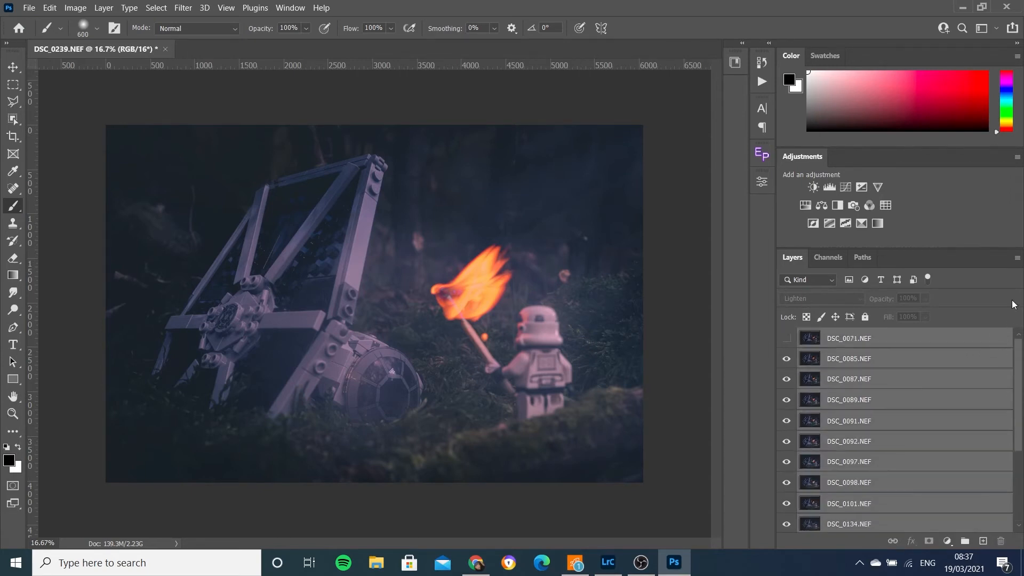
{"action": "left_click", "coordinate": [1017, 259]}
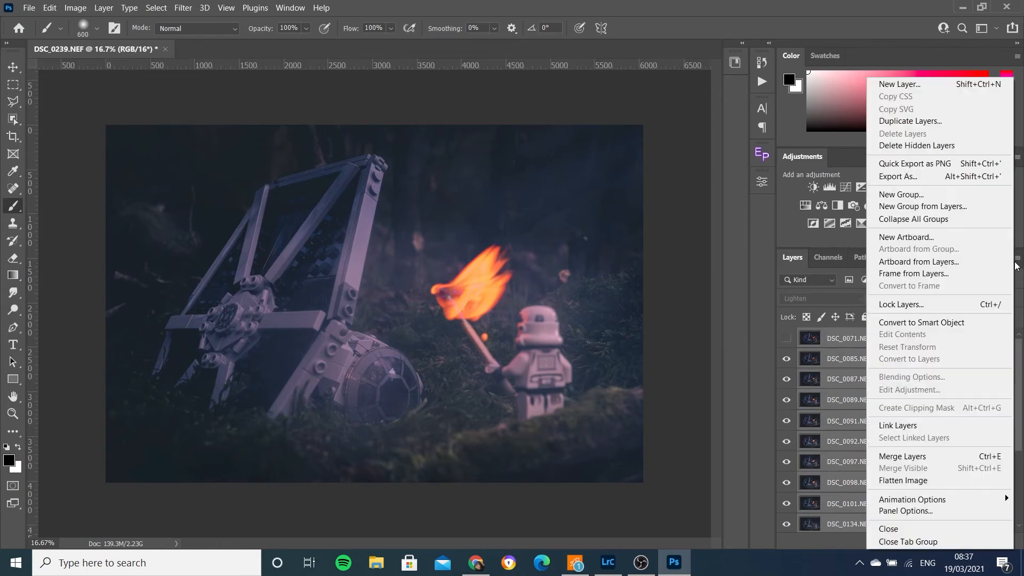
{"action": "left_click", "coordinate": [918, 206]}
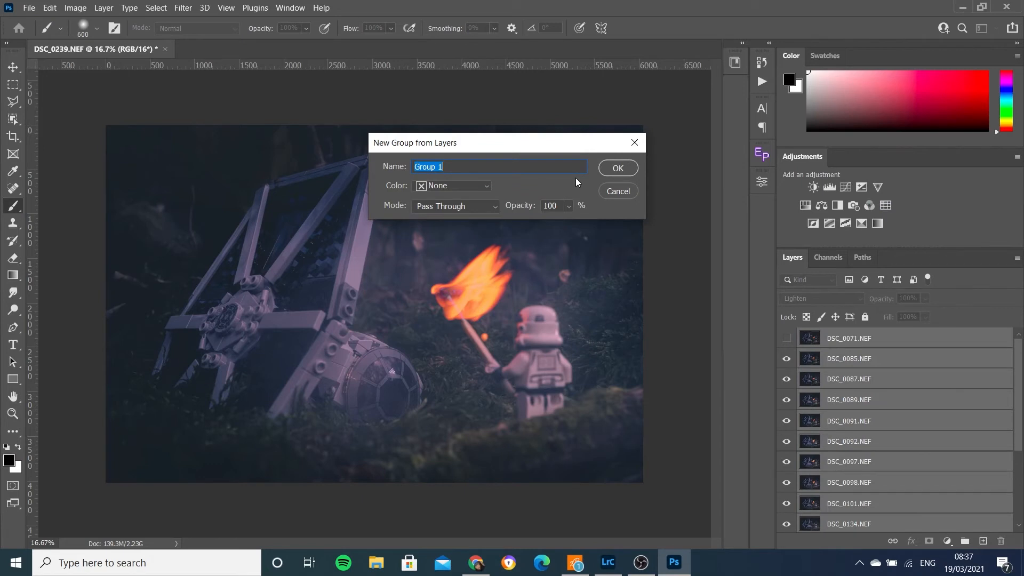
{"action": "type", "text": "Original_Edit"}
{"action": "key", "text": "Return"}
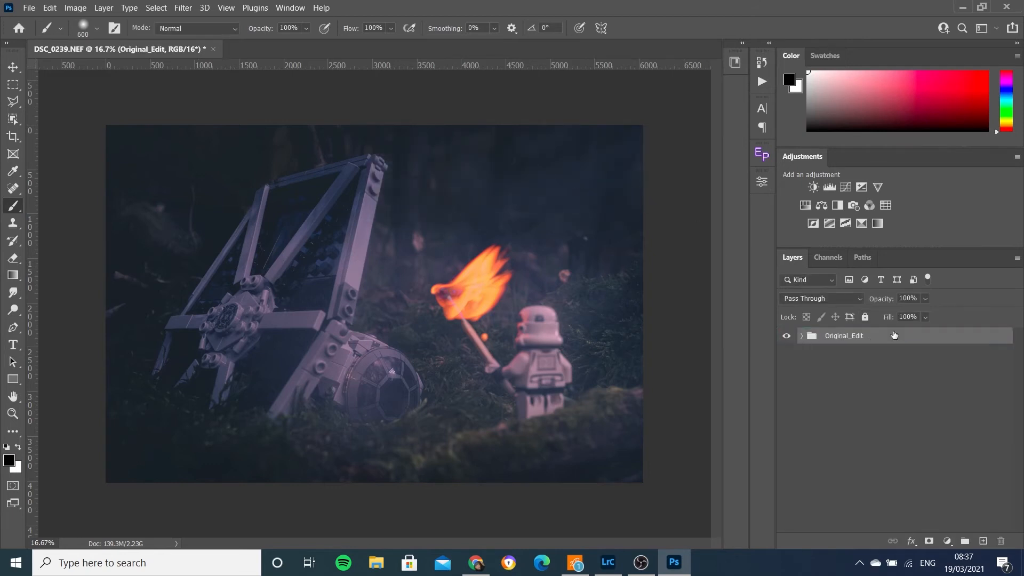
- Duplicate the Original_Edit group and merge the copy into a single layer
{"action": "left_click_drag", "start_coordinate": [886, 338], "coordinate": [895, 331]}
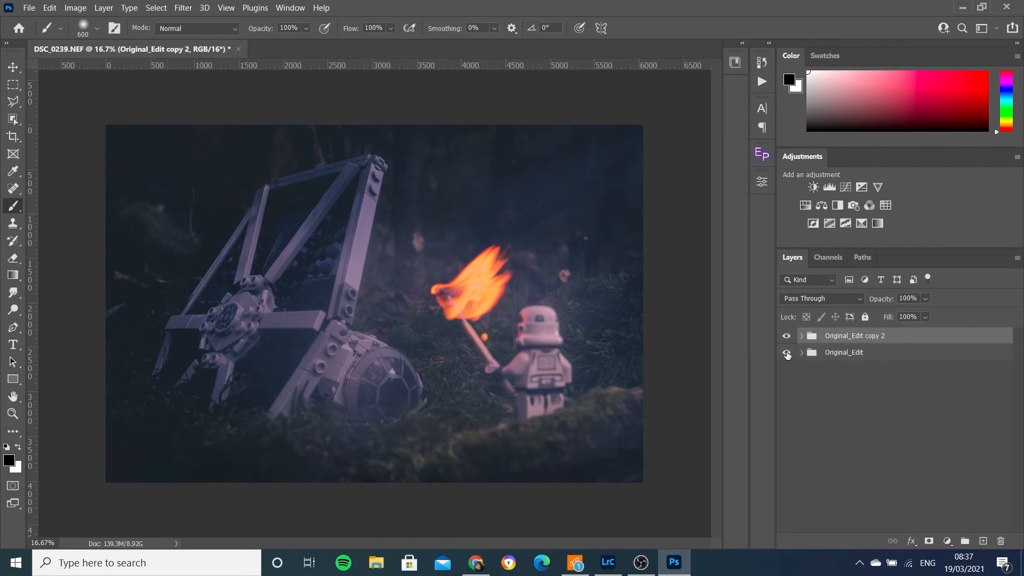
{"action": "right_click", "coordinate": [904, 337]}
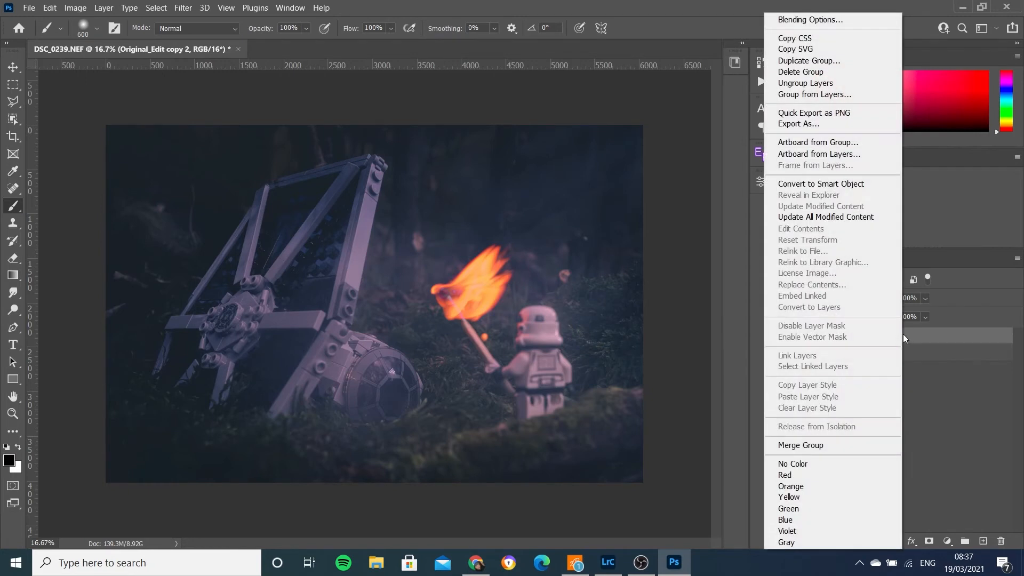
{"action": "left_click", "coordinate": [807, 445]}
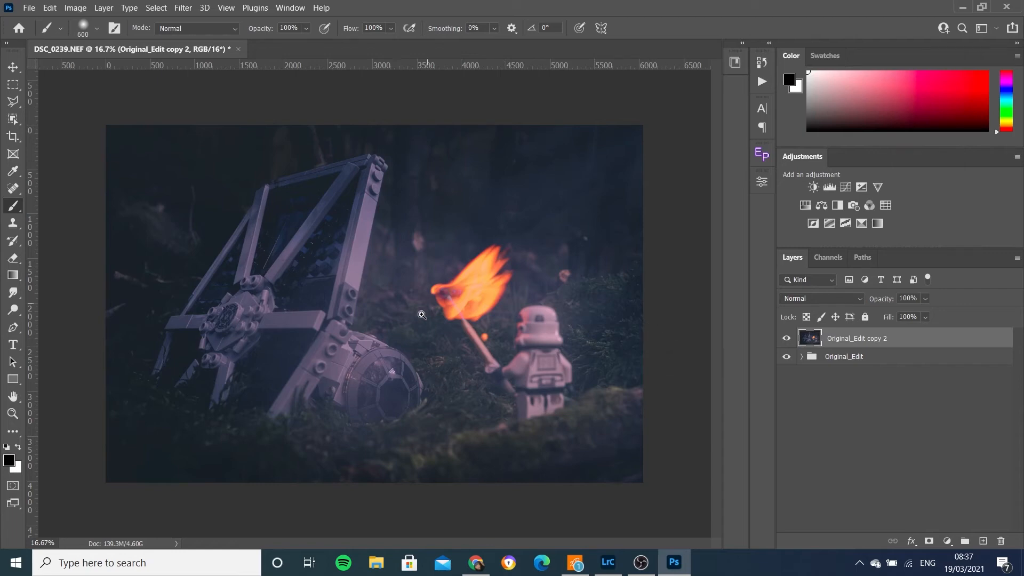
- Zoom into the TIE fighter cockpit and heal the small dust spots with a 40 px Spot Healing Brush
{"action": "left_click_drag", "start_coordinate": [388, 374], "coordinate": [438, 329]}
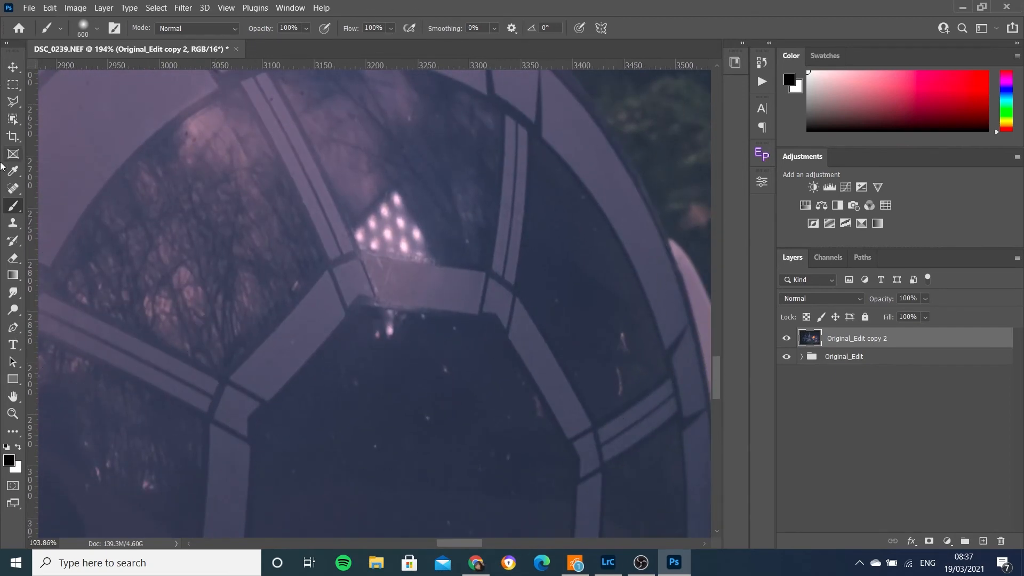
{"action": "left_click", "coordinate": [13, 190]}
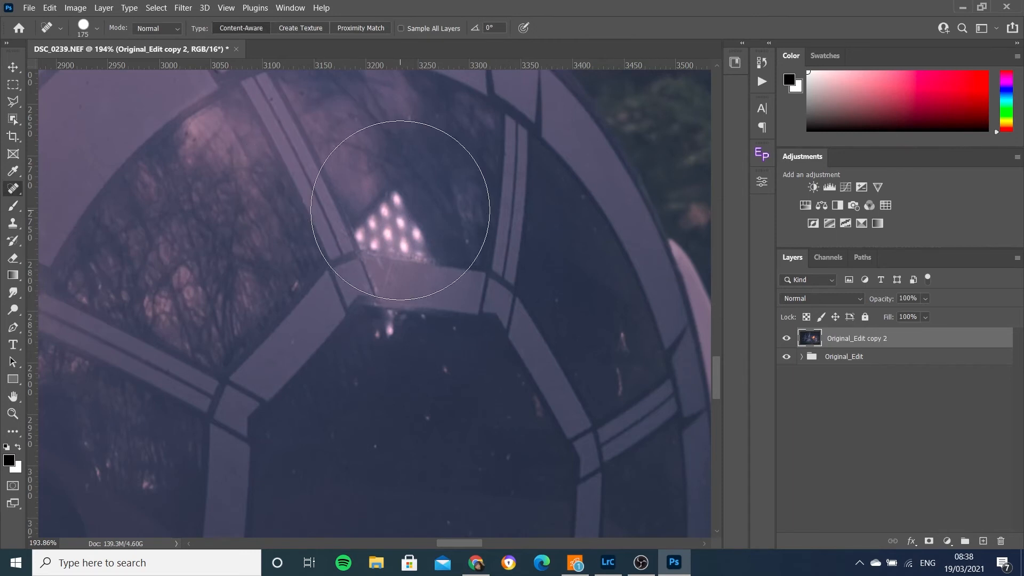
{"action": "key", "text": "bracketleft"}
{"action": "key", "text": "bracketleft"}
{"action": "key", "text": "bracketleft"}
{"action": "key", "text": "bracketleft"}
{"action": "key", "text": "bracketleft"}
{"action": "key", "text": "bracketleft"}
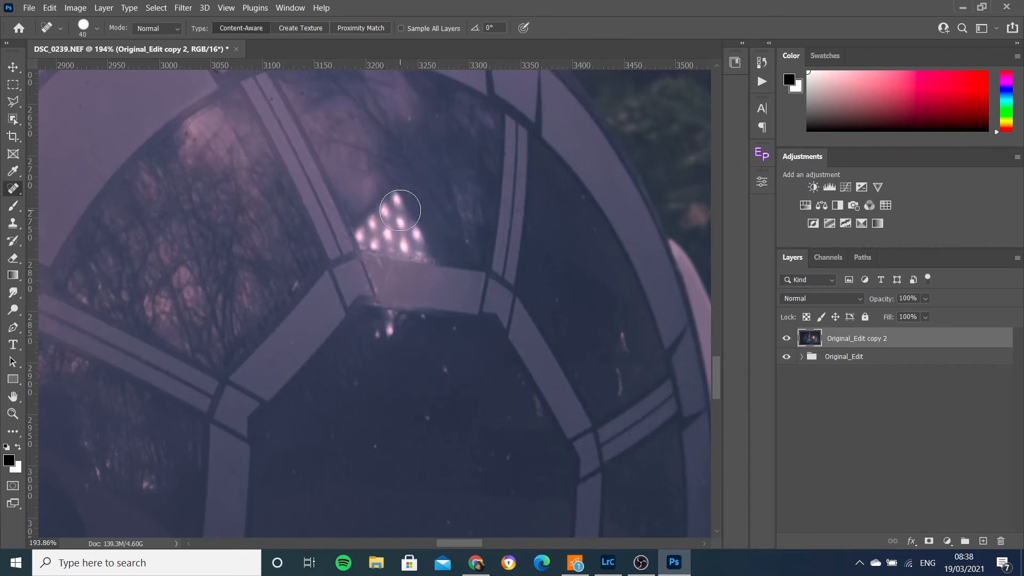
{"action": "left_click", "coordinate": [446, 366]}
{"action": "left_click", "coordinate": [433, 419]}
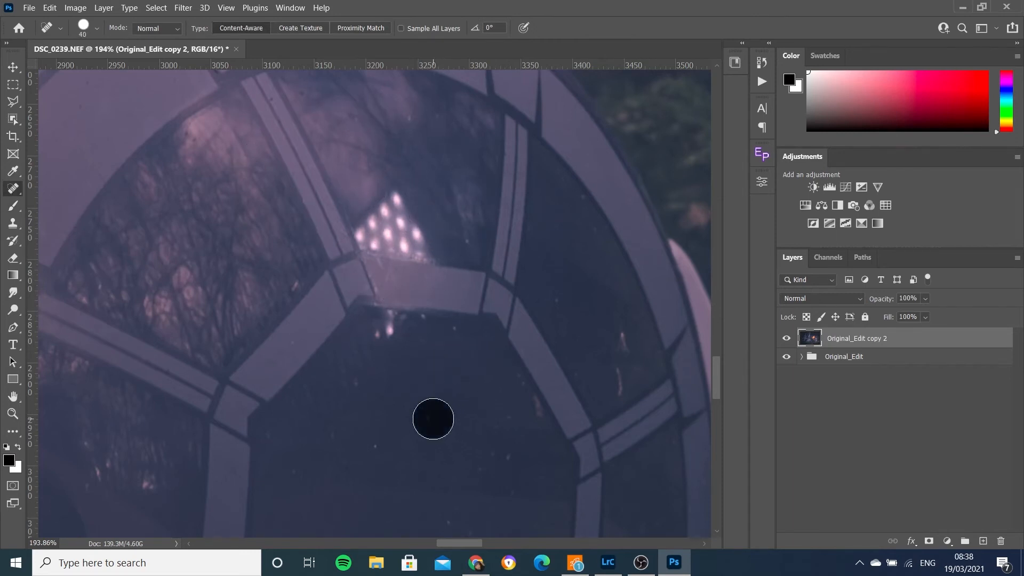
{"action": "left_click", "coordinate": [499, 459]}
{"action": "left_click", "coordinate": [507, 488]}
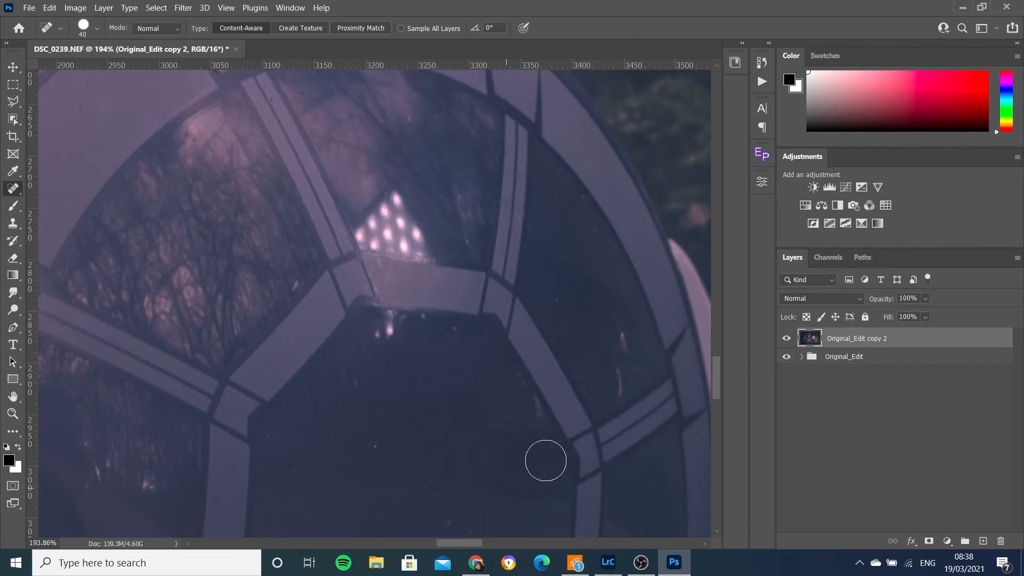
{"action": "left_click", "coordinate": [622, 377]}
{"action": "left_click", "coordinate": [626, 345]}
{"action": "left_click", "coordinate": [527, 412]}
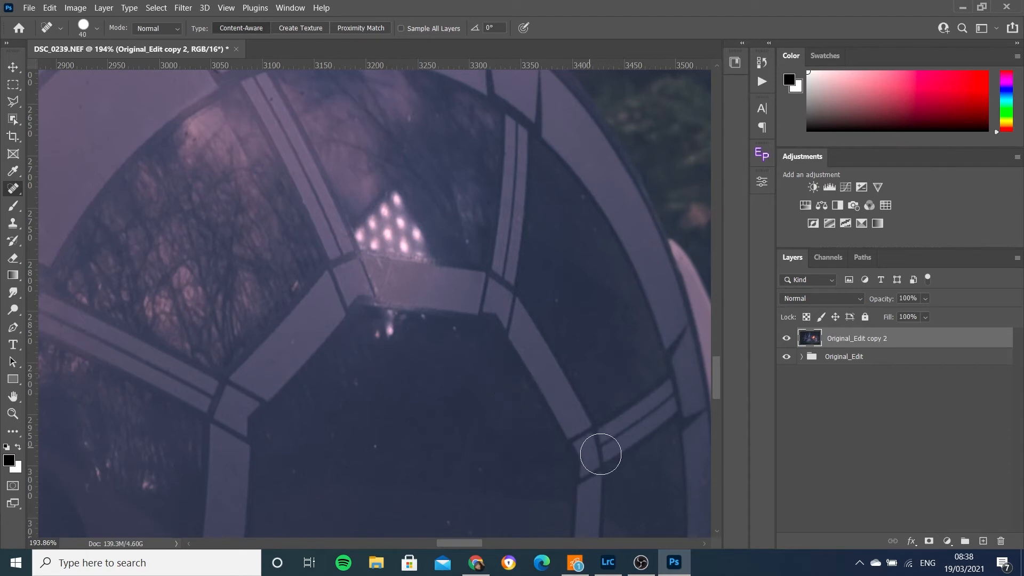
- Heal the scratches along the cockpit frame with the Spot Healing Brush reduced to 20 px
{"action": "key", "text": "bracketleft"}
{"action": "key", "text": "bracketleft"}
{"action": "key", "text": "bracketleft"}
{"action": "key", "text": "bracketright"}
{"action": "key", "text": "bracketright"}
{"action": "mouse_move", "coordinate": [383, 336]}
{"action": "left_mouse_down"}
{"action": "mouse_move", "coordinate": [386, 320]}
{"action": "mouse_move", "coordinate": [429, 317]}
{"action": "left_mouse_up"}
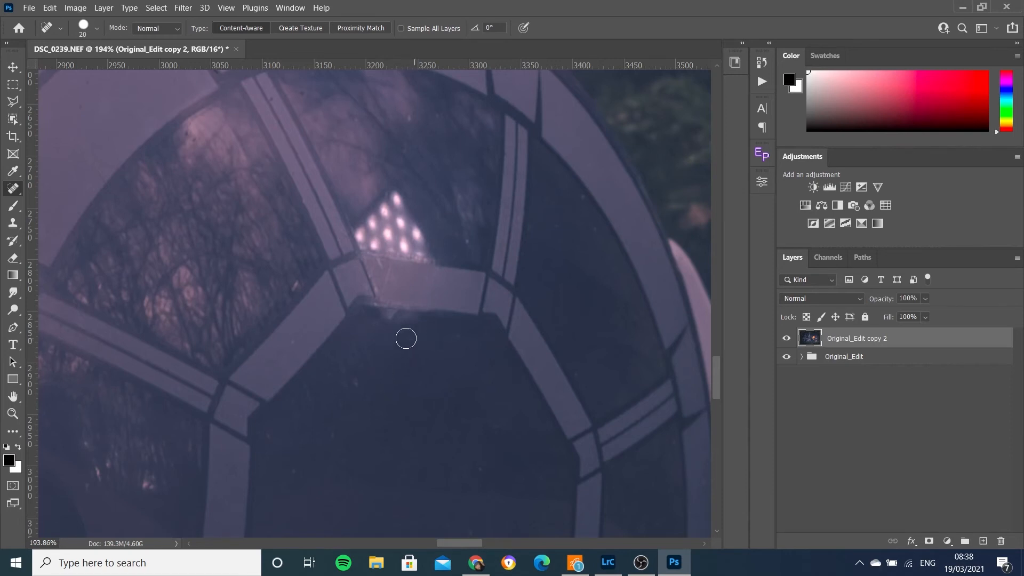
{"action": "left_click", "coordinate": [390, 317]}
{"action": "left_click", "coordinate": [294, 286]}
- Heal the bright light reflections on the cockpit window with a 35 px Spot Healing Brush stroke
{"action": "key", "text": "bracketright"}
{"action": "key", "text": "bracketright"}
{"action": "key", "text": "bracketright"}
{"action": "mouse_move", "coordinate": [394, 192]}
{"action": "left_mouse_down"}
{"action": "mouse_move", "coordinate": [367, 223]}
{"action": "mouse_move", "coordinate": [373, 233]}
{"action": "mouse_move", "coordinate": [421, 241]}
{"action": "mouse_move", "coordinate": [385, 235]}
{"action": "mouse_move", "coordinate": [382, 224]}
{"action": "mouse_move", "coordinate": [409, 213]}
{"action": "mouse_move", "coordinate": [368, 230]}
{"action": "mouse_move", "coordinate": [400, 234]}
{"action": "left_mouse_up"}
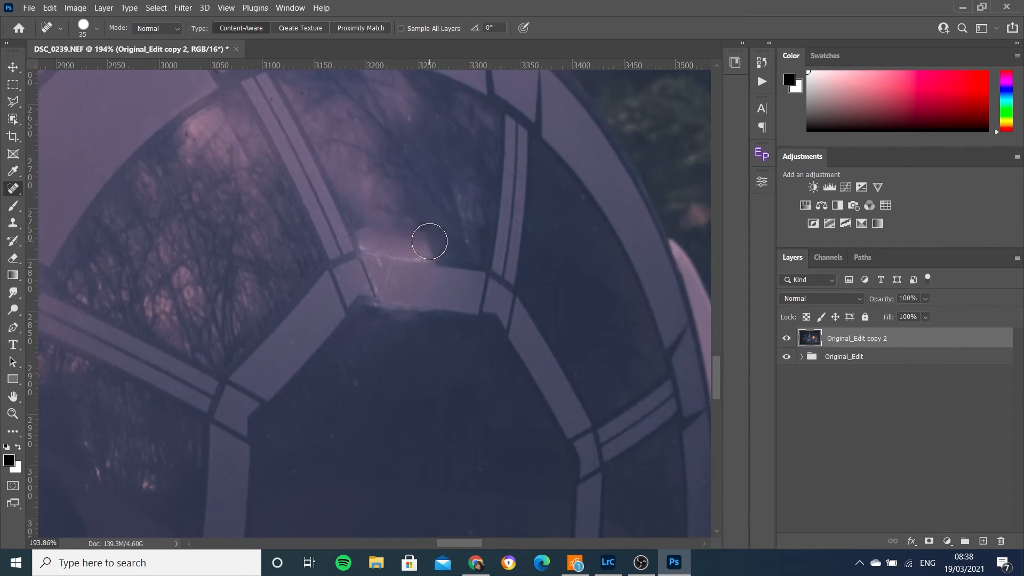
- Clone over the remaining glare on the cockpit window with a smaller Clone Stamp brush
{"action": "key", "text": "bracketleft"}
{"action": "key", "text": "bracketleft"}
{"action": "left_click", "coordinate": [13, 223]}
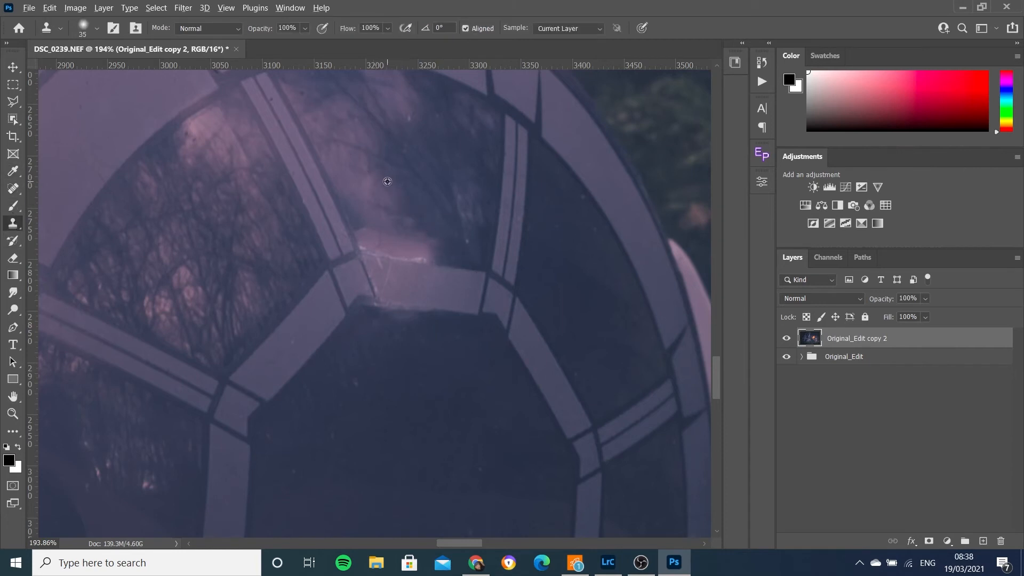
{"action": "mouse_move", "coordinate": [409, 238]}
{"action": "left_mouse_down"}
{"action": "mouse_move", "coordinate": [432, 245]}
{"action": "mouse_move", "coordinate": [366, 229]}
{"action": "mouse_move", "coordinate": [394, 235]}
{"action": "left_mouse_up"}
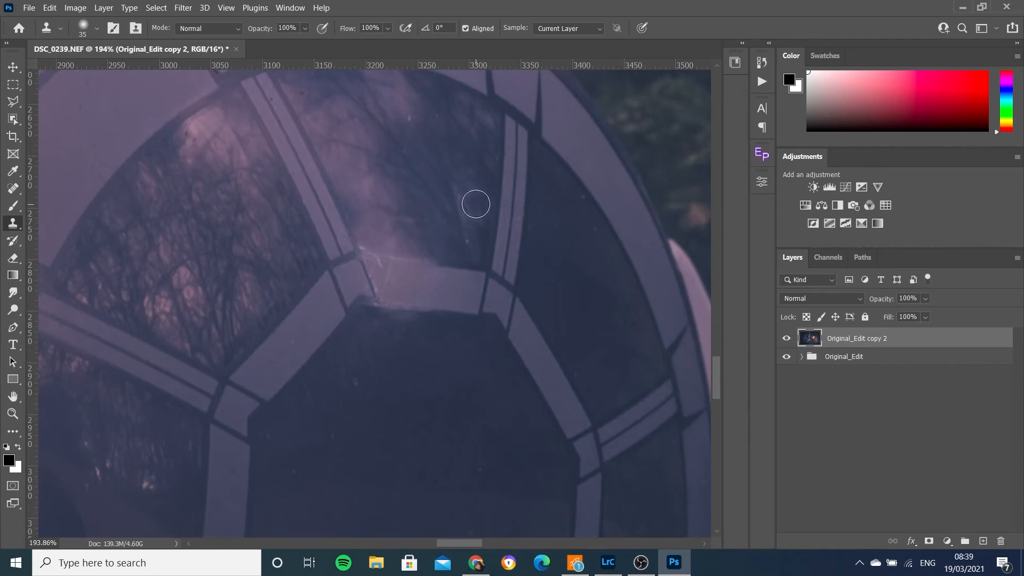
- Zoom into the pink bokeh blob above the torch flame and remove it with a 90 px Spot Healing Brush
{"action": "key", "text": "ctrl+0"}
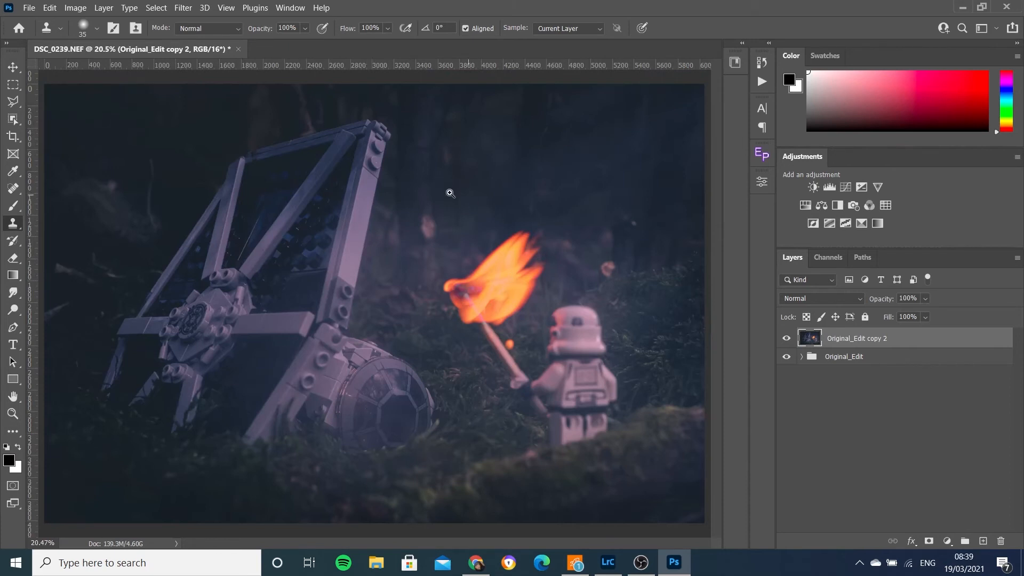
{"action": "key", "text": "bracketright"}
{"action": "key", "text": "bracketright"}
{"action": "key", "text": "bracketright"}
{"action": "key", "text": "bracketright"}
{"action": "key", "text": "bracketright"}
{"action": "key", "text": "bracketright"}
{"action": "left_click_drag", "start_coordinate": [429, 219], "coordinate": [511, 317]}
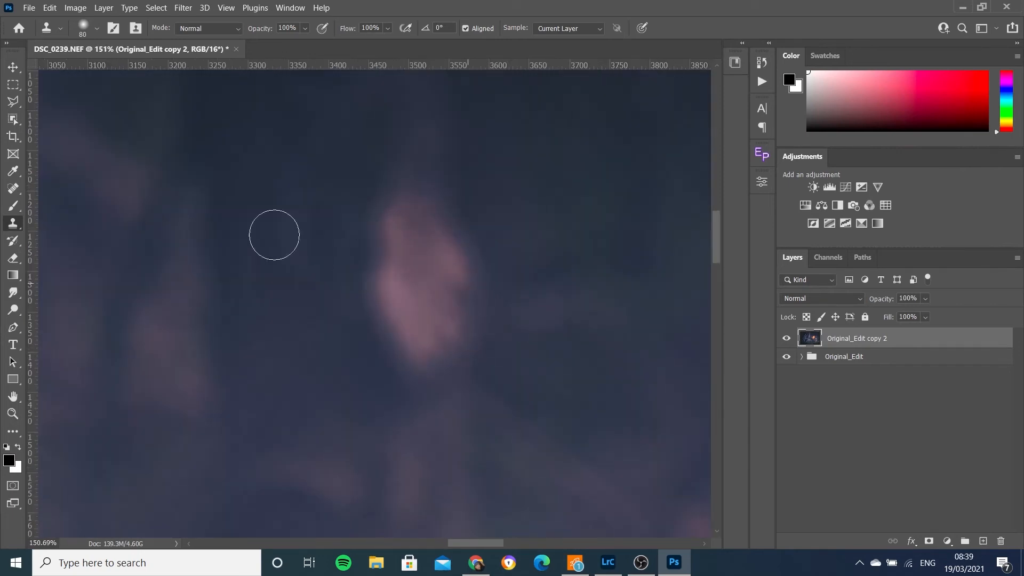
{"action": "key", "text": "j"}
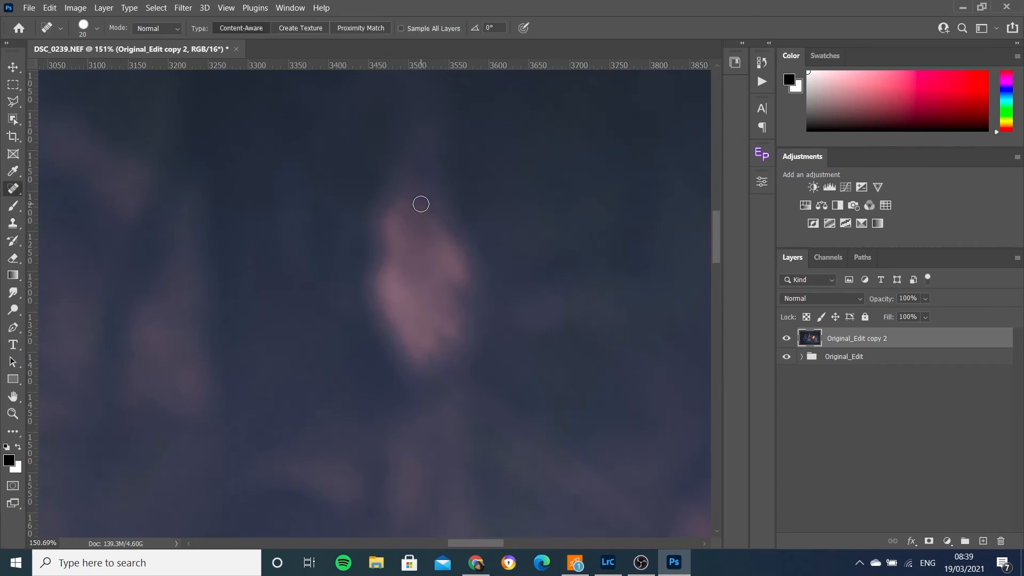
{"action": "key", "text": "bracketright"}
{"action": "mouse_move", "coordinate": [419, 206]}
{"action": "left_mouse_down"}
{"action": "mouse_move", "coordinate": [409, 234]}
{"action": "mouse_move", "coordinate": [397, 220]}
{"action": "mouse_move", "coordinate": [396, 331]}
{"action": "mouse_move", "coordinate": [418, 347]}
{"action": "mouse_move", "coordinate": [430, 254]}
{"action": "mouse_move", "coordinate": [432, 359]}
{"action": "left_mouse_up"}
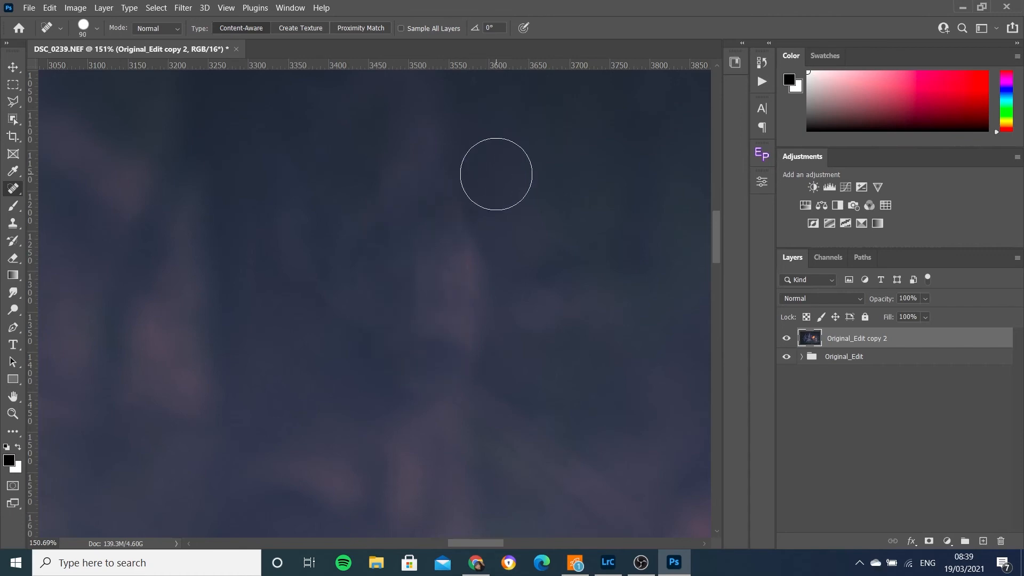
- Heal away the pink orb to the right of the torch flame and save the document
{"action": "key", "text": "ctrl+0"}
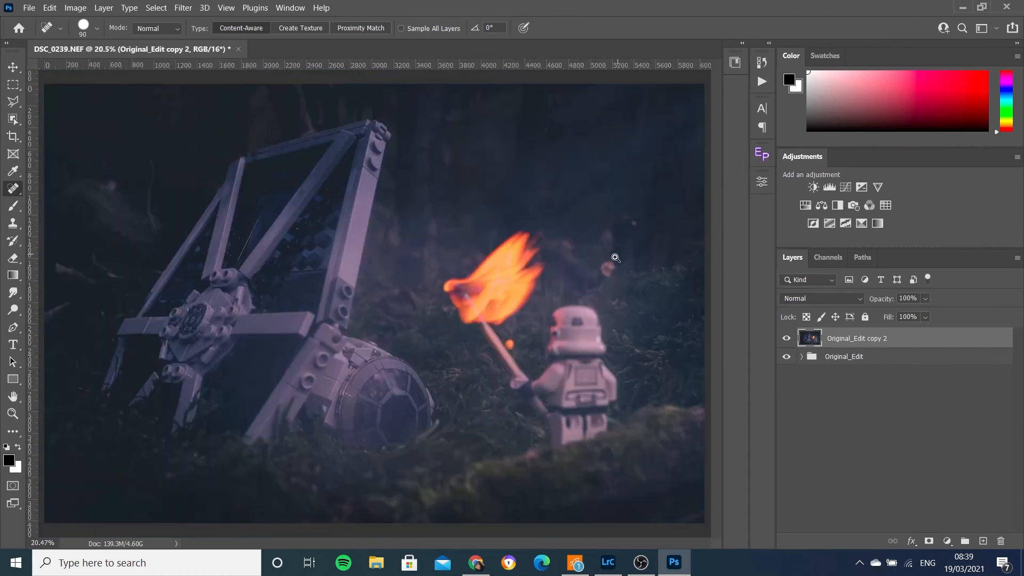
{"action": "left_click_drag", "start_coordinate": [606, 271], "coordinate": [680, 336]}
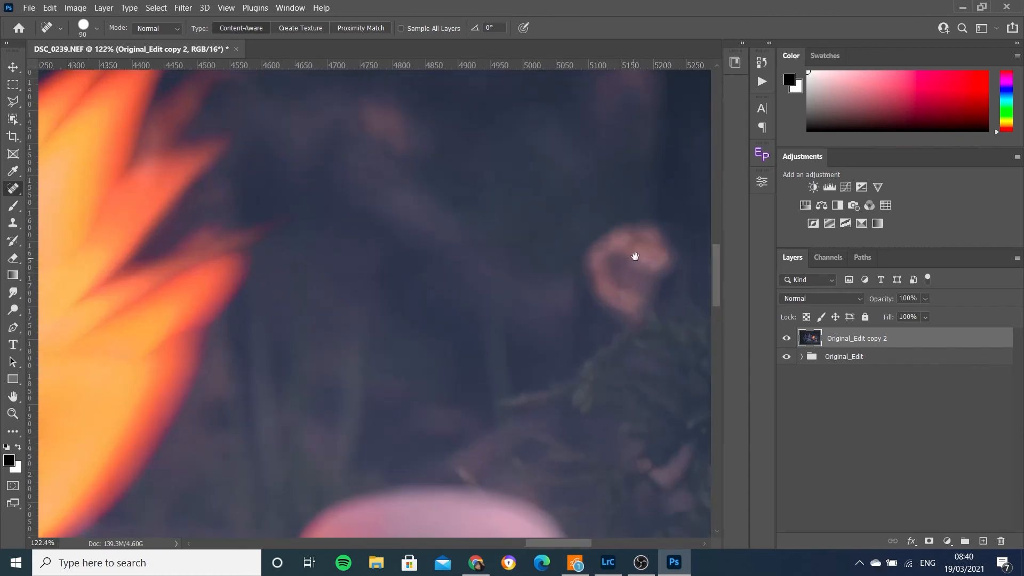
{"action": "mouse_move", "coordinate": [636, 256]}
{"action": "left_mouse_down"}
{"action": "mouse_move", "coordinate": [469, 221]}
{"action": "mouse_move", "coordinate": [476, 202]}
{"action": "mouse_move", "coordinate": [441, 229]}
{"action": "mouse_move", "coordinate": [440, 261]}
{"action": "mouse_move", "coordinate": [459, 267]}
{"action": "mouse_move", "coordinate": [501, 207]}
{"action": "mouse_move", "coordinate": [546, 238]}
{"action": "left_mouse_up"}
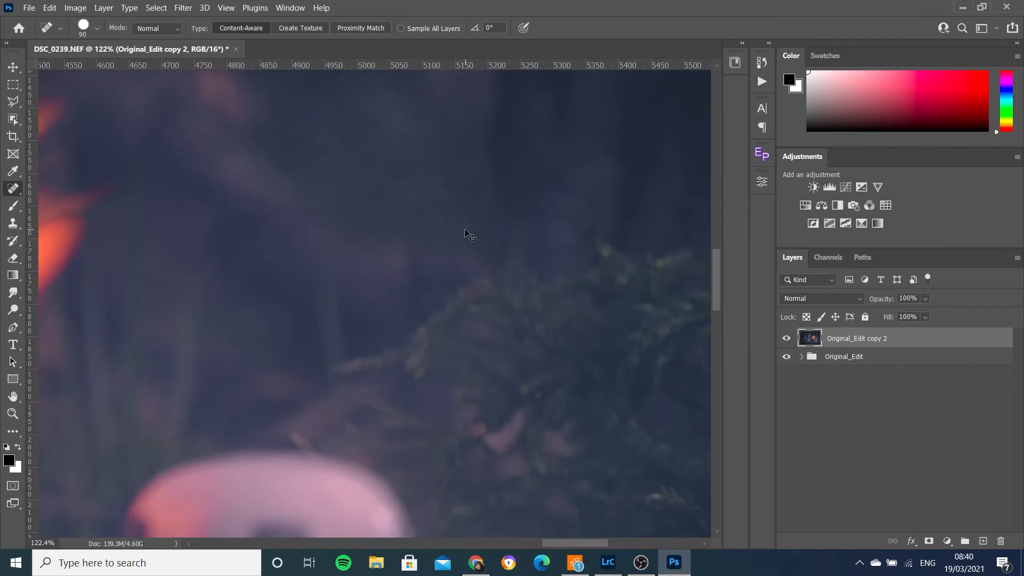
{"action": "key", "text": "ctrl+0"}
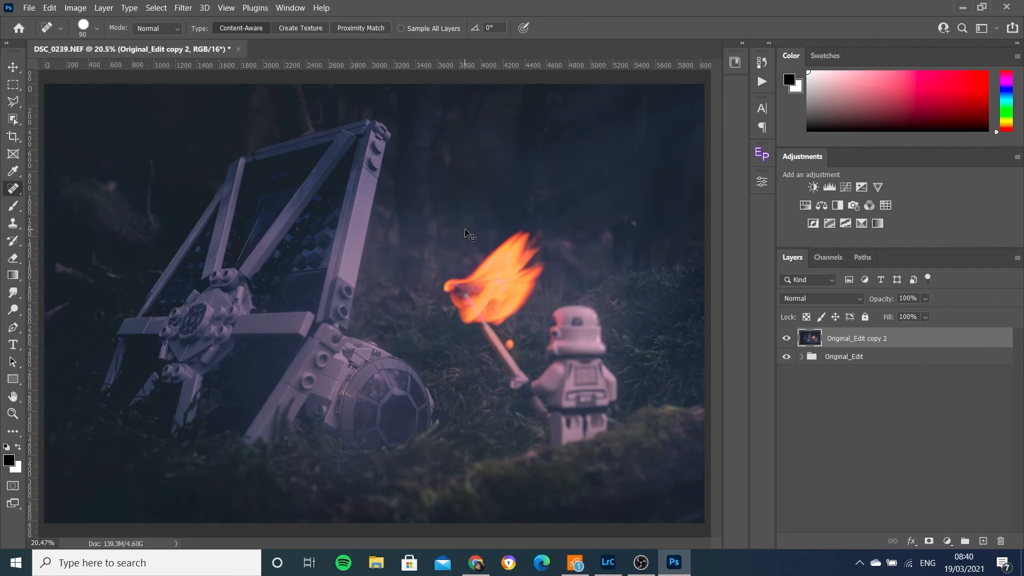
{"action": "key", "text": "ctrl+s"}
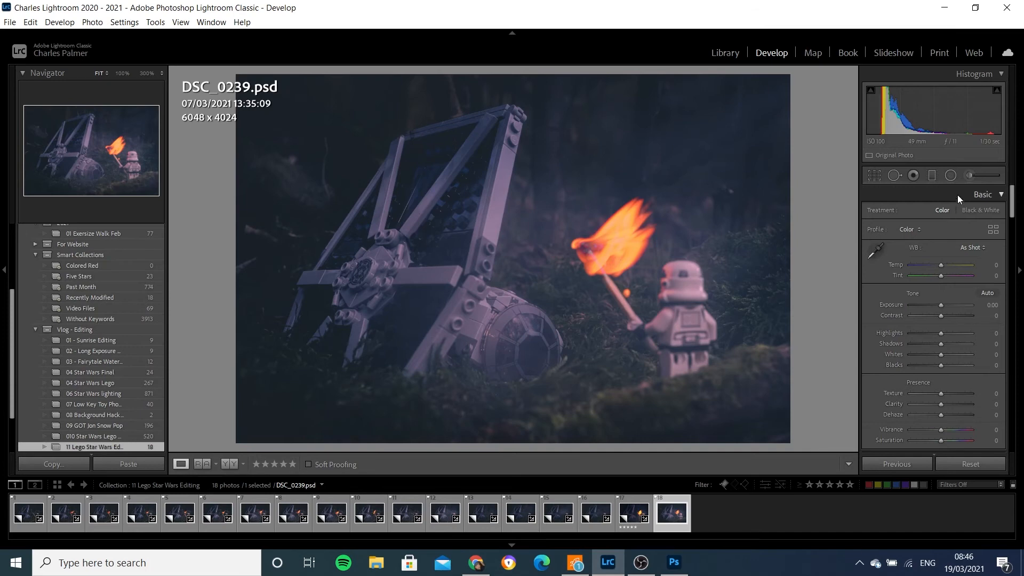
- Draw an inverted radial filter around the TIE fighter and set its exposure to -1.00
{"action": "left_click", "coordinate": [953, 177]}
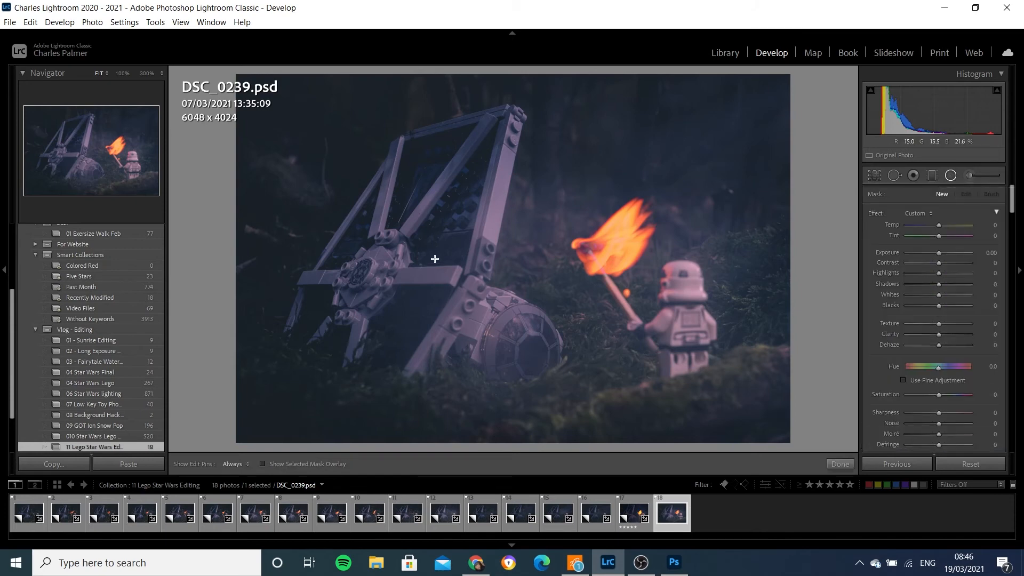
{"action": "left_click_drag", "start_coordinate": [435, 259], "coordinate": [599, 427]}
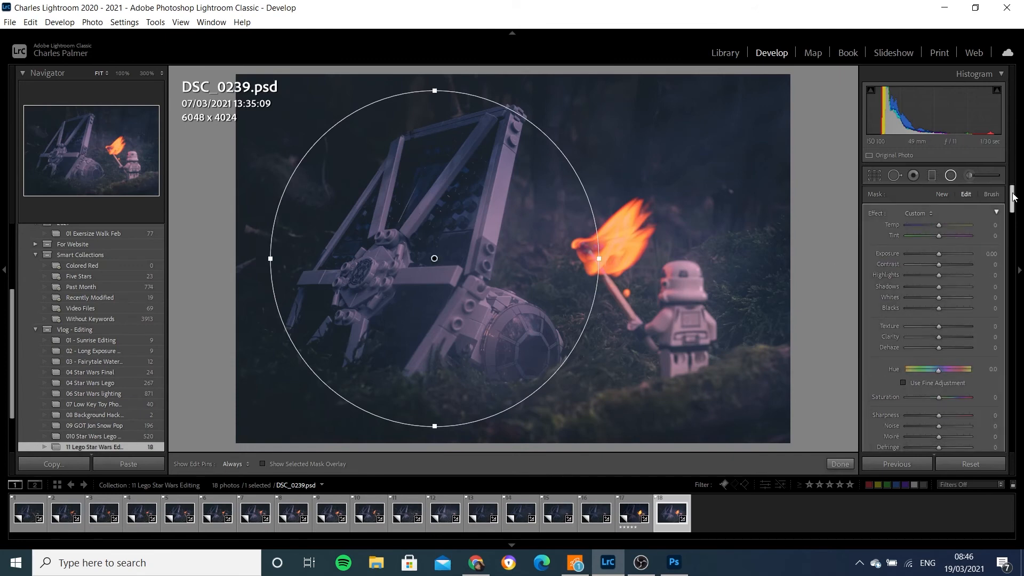
{"action": "left_click_drag", "start_coordinate": [1013, 194], "coordinate": [1013, 212]}
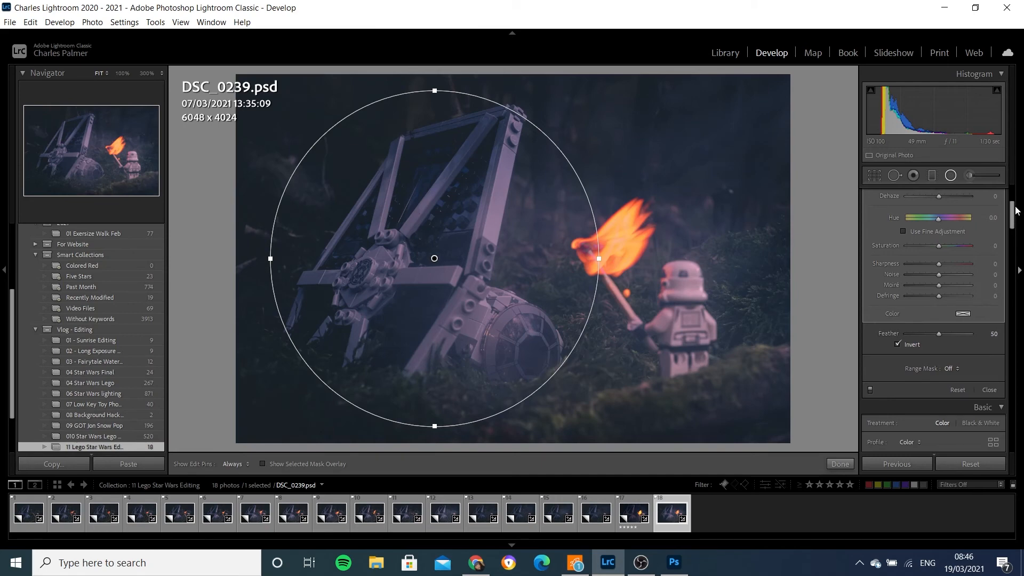
{"action": "left_click_drag", "start_coordinate": [1014, 214], "coordinate": [1014, 193]}
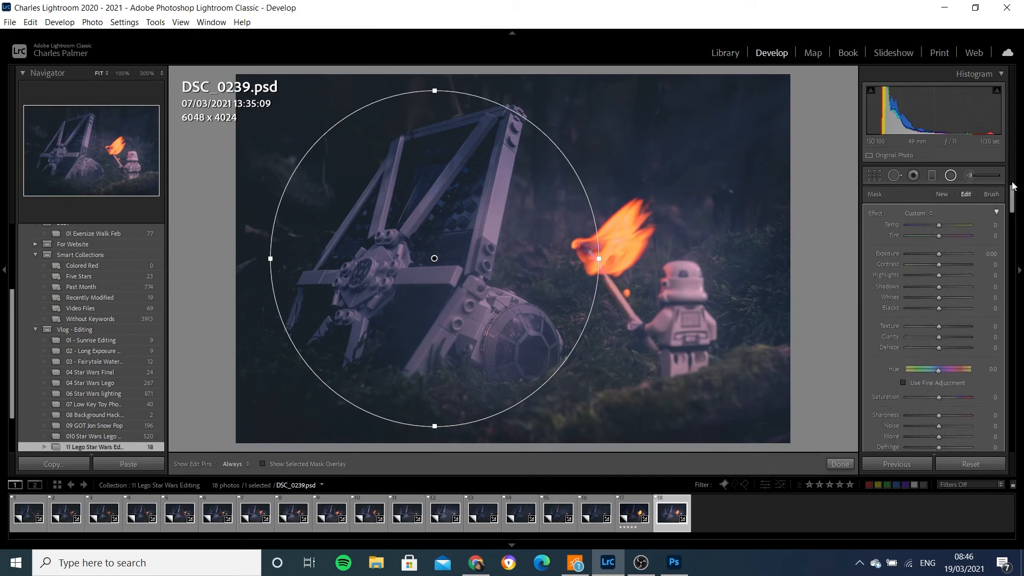
{"action": "left_click_drag", "start_coordinate": [939, 258], "coordinate": [935, 258]}
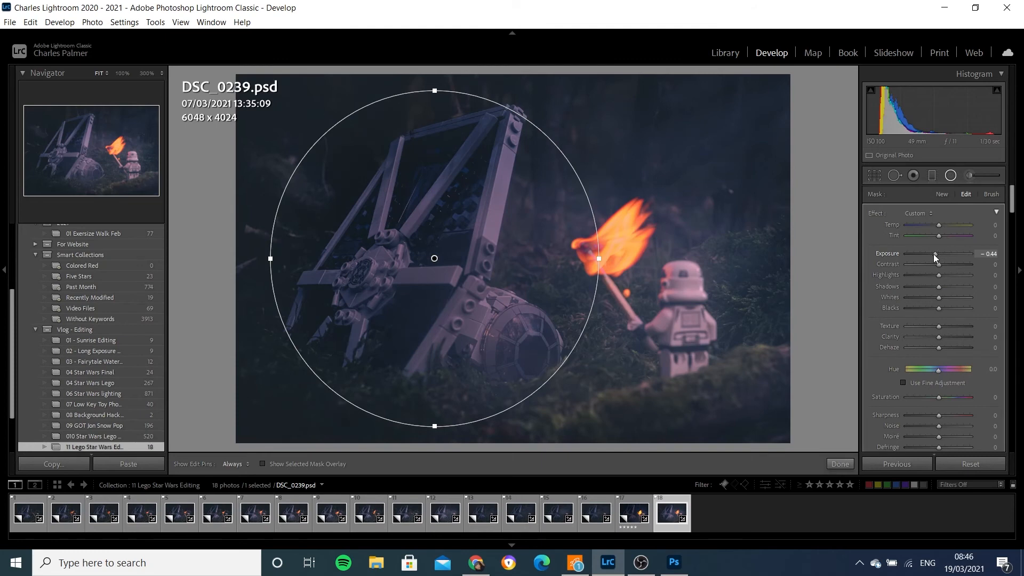
{"action": "left_click", "coordinate": [990, 254]}
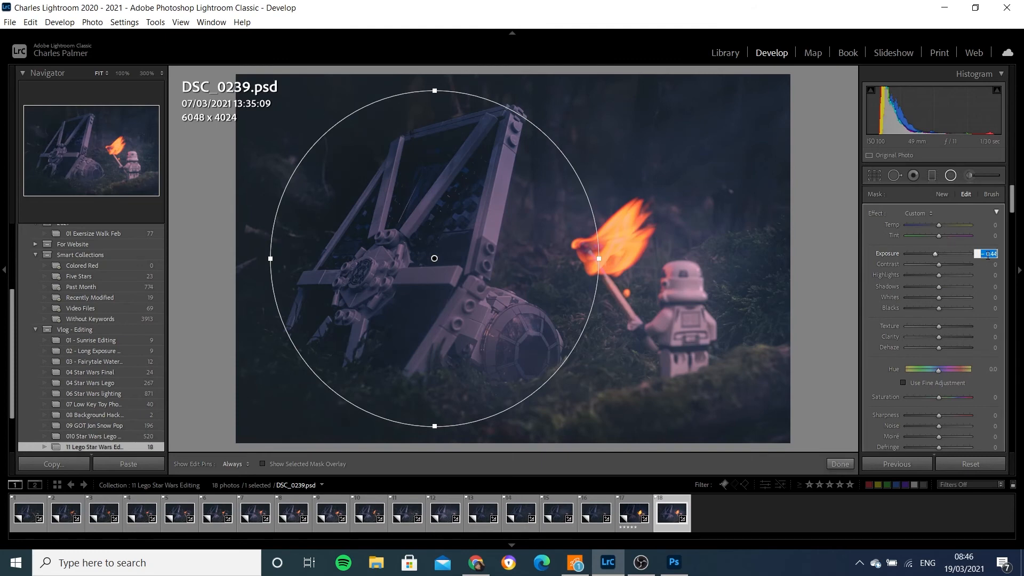
{"action": "type", "text": "-1"}
{"action": "key", "text": "Return"}
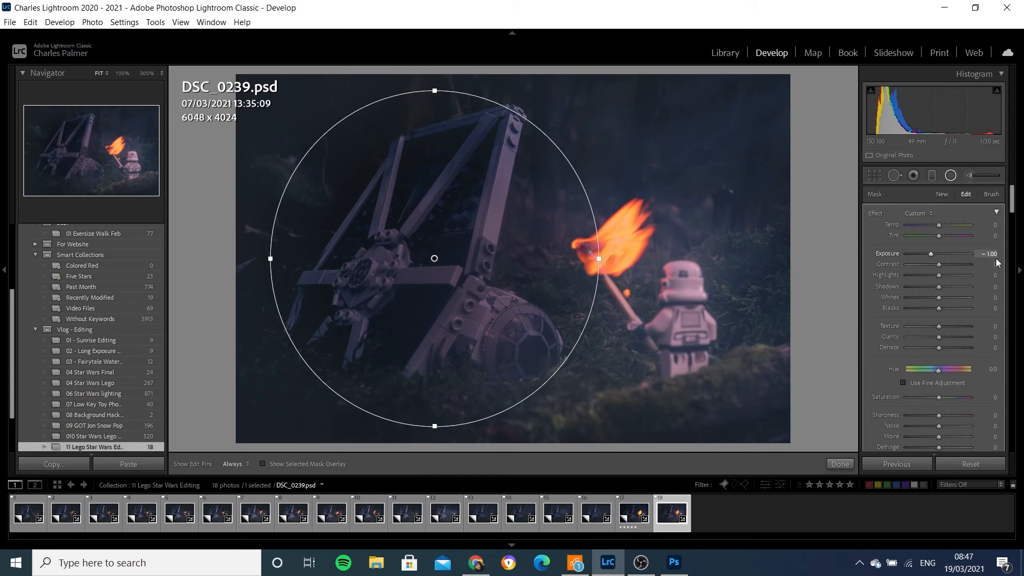
- Apply a Luminance range mask with a range of 55 to 100 to the radial filter, checking the mask overlay
{"action": "mouse_move", "coordinate": [1013, 207]}
{"action": "left_mouse_down"}
{"action": "mouse_move", "coordinate": [1012, 242]}
{"action": "mouse_move", "coordinate": [1012, 216]}
{"action": "left_mouse_up"}
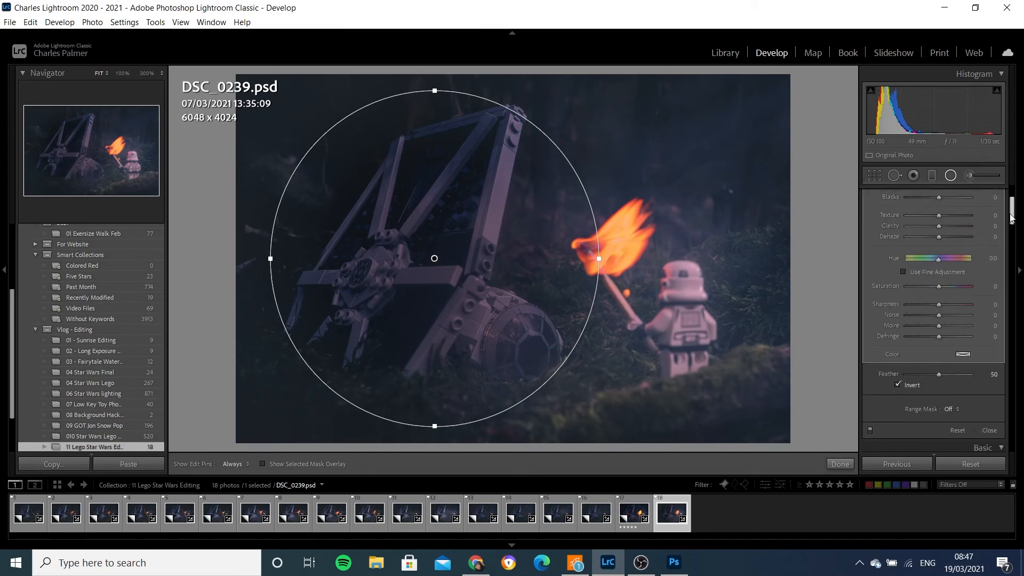
{"action": "left_click", "coordinate": [954, 410]}
{"action": "left_click", "coordinate": [931, 450]}
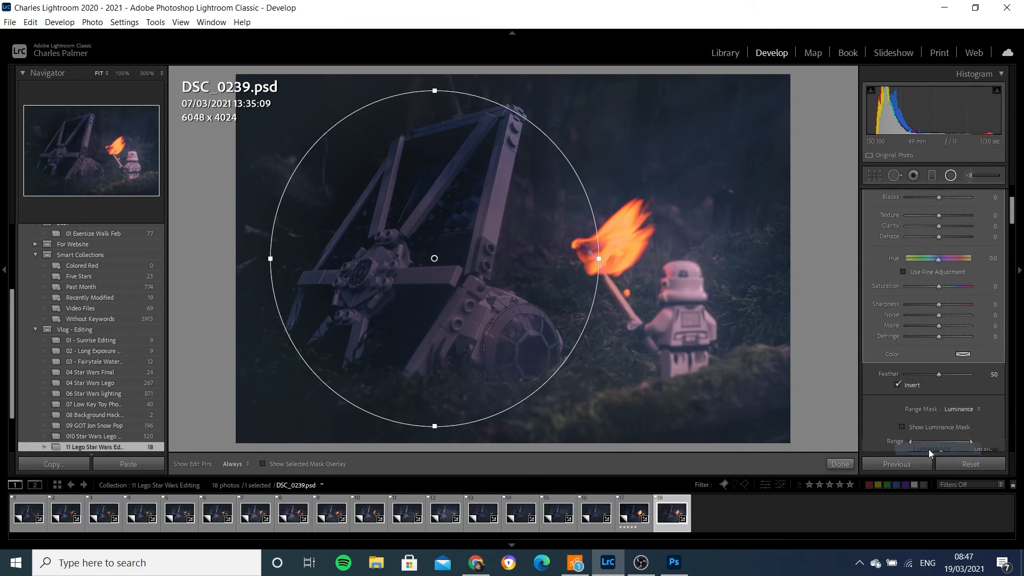
{"action": "left_click_drag", "start_coordinate": [911, 441], "coordinate": [943, 444]}
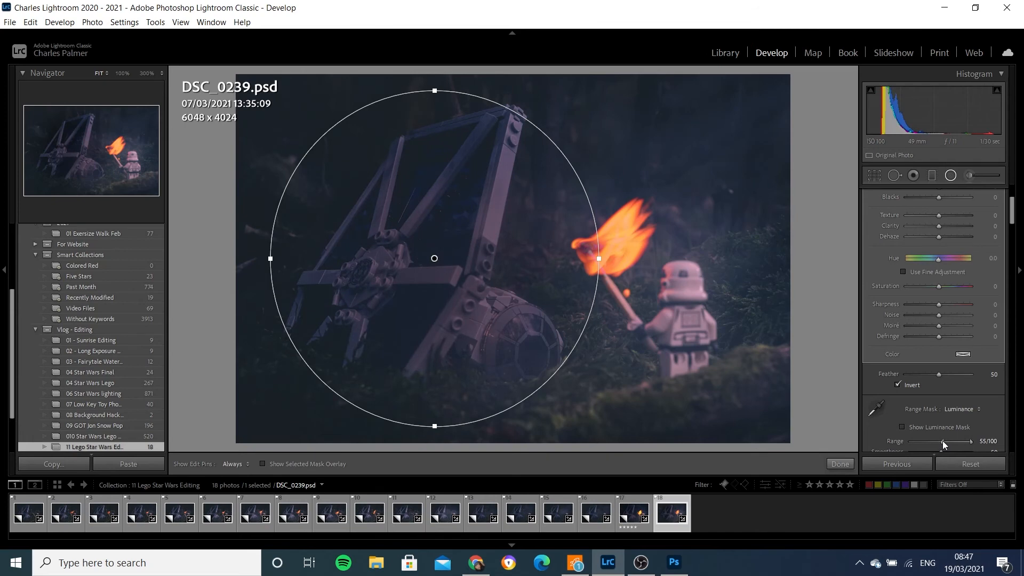
{"action": "left_click", "coordinate": [262, 464]}
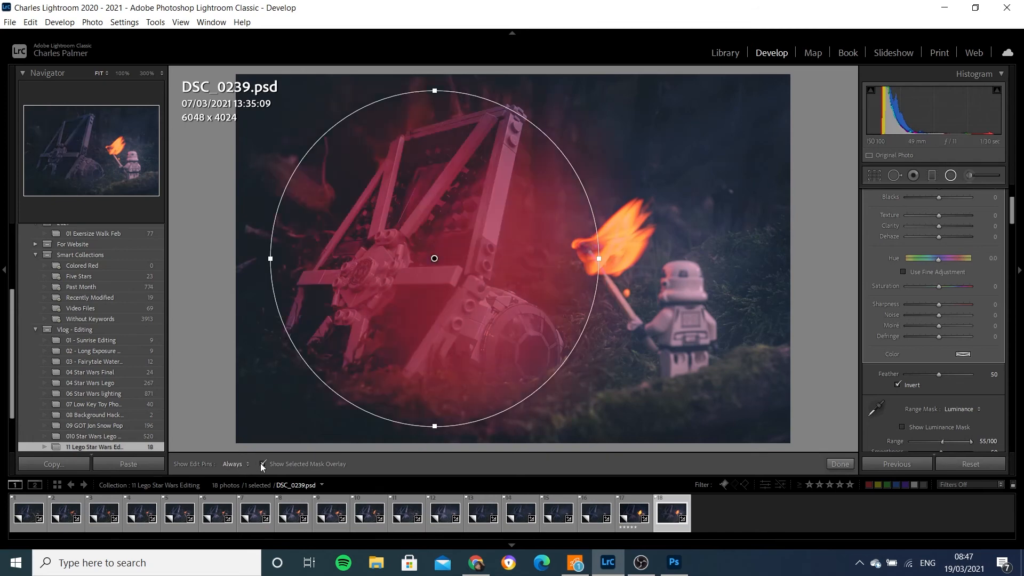
{"action": "left_click", "coordinate": [262, 464]}
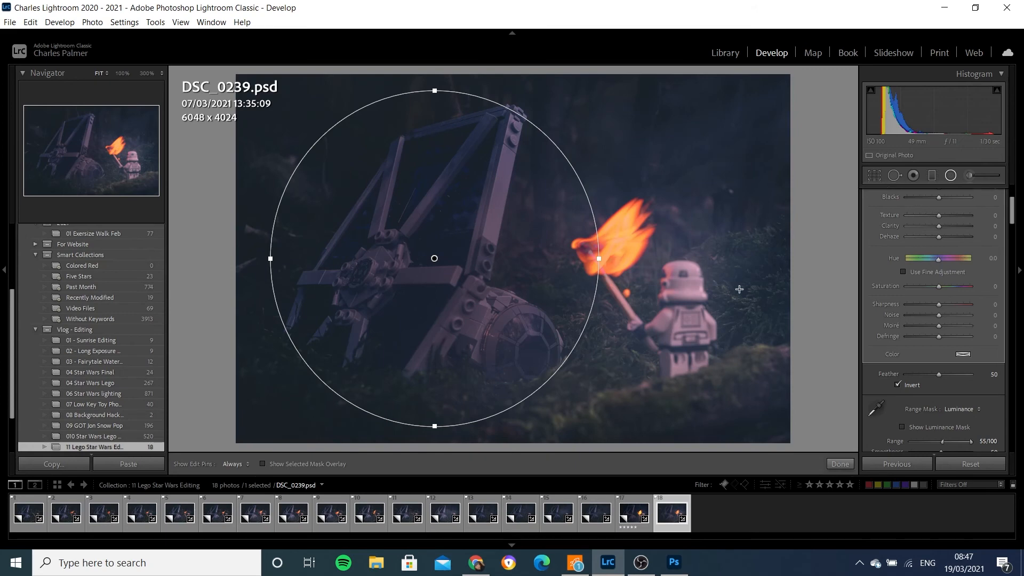
- Draw a new radial filter around the torch and stormtrooper, tilt it diagonally, and turn off Invert
{"action": "left_click_drag", "start_coordinate": [649, 270], "coordinate": [724, 383]}
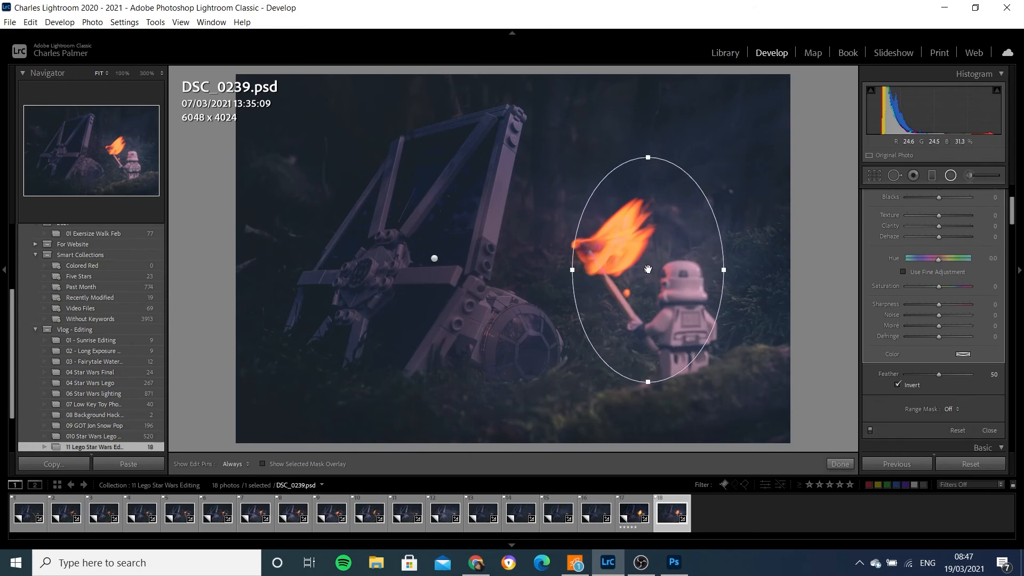
{"action": "left_click_drag", "start_coordinate": [648, 270], "coordinate": [660, 295]}
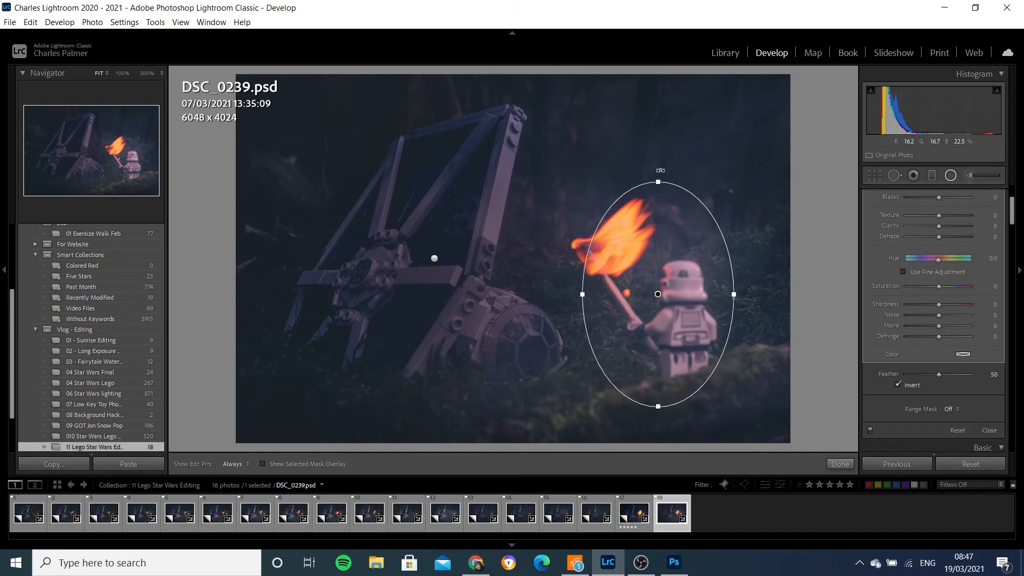
{"action": "left_click_drag", "start_coordinate": [661, 171], "coordinate": [596, 167]}
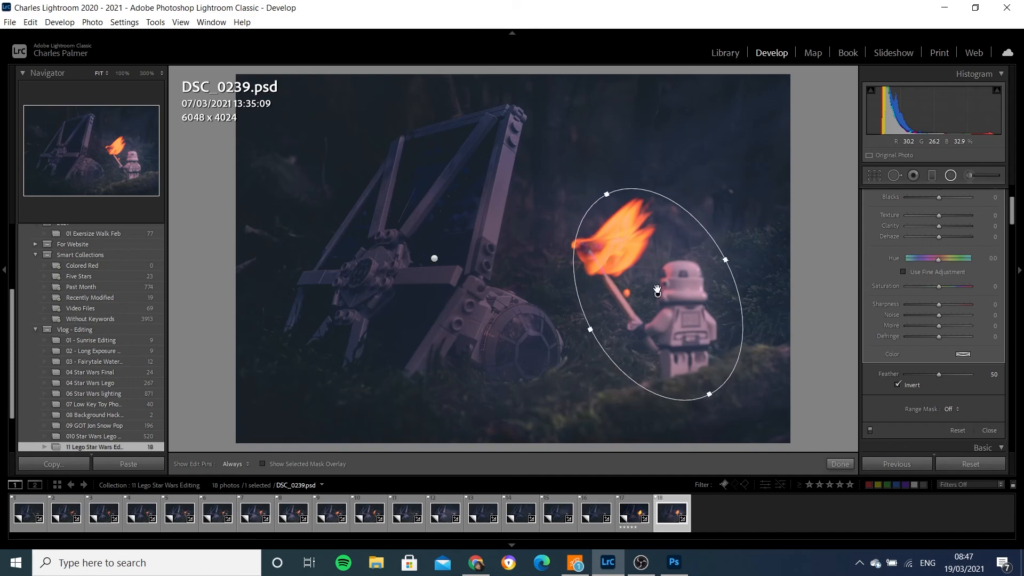
{"action": "left_click_drag", "start_coordinate": [659, 299], "coordinate": [641, 295]}
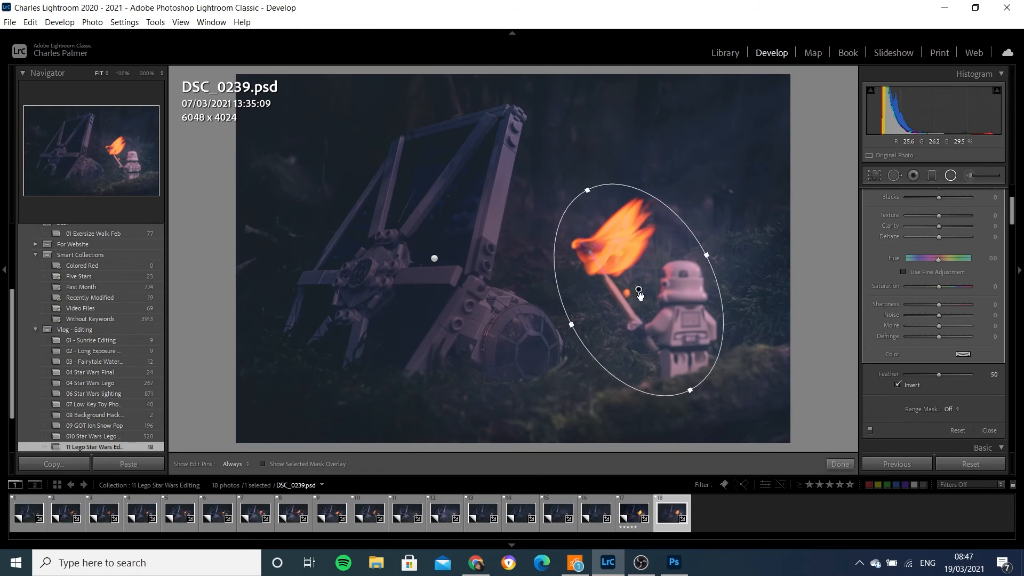
{"action": "left_click", "coordinate": [897, 385]}
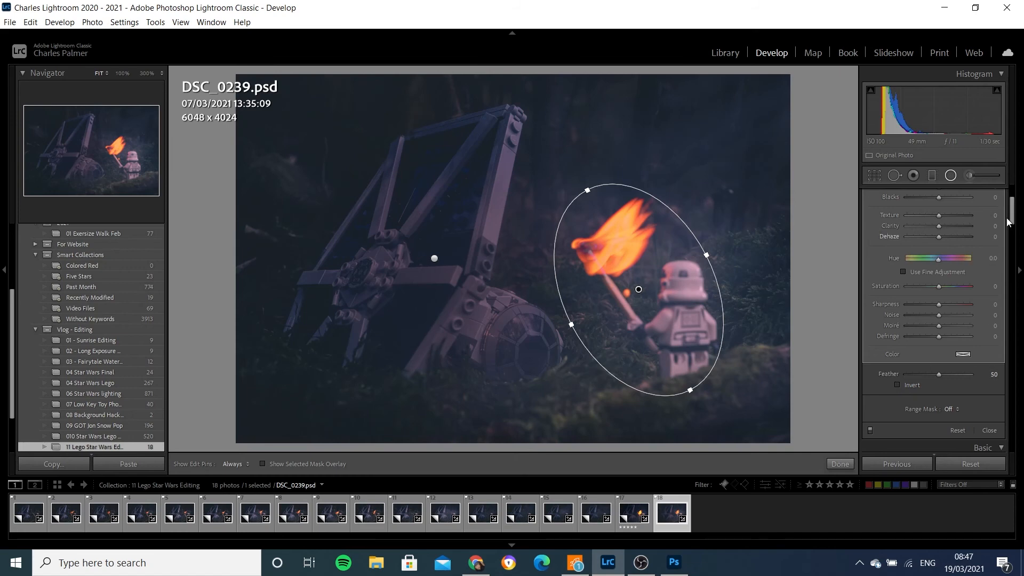
- Set this filter's exposure to -0.30 and highlights to 28, undoing an accidental hue adjustment
{"action": "scroll", "coordinate": [1013, 210], "scroll_direction": "up", "scroll_amount": 1}
{"action": "scroll", "coordinate": [1013, 210], "scroll_direction": "up", "scroll_amount": 3}
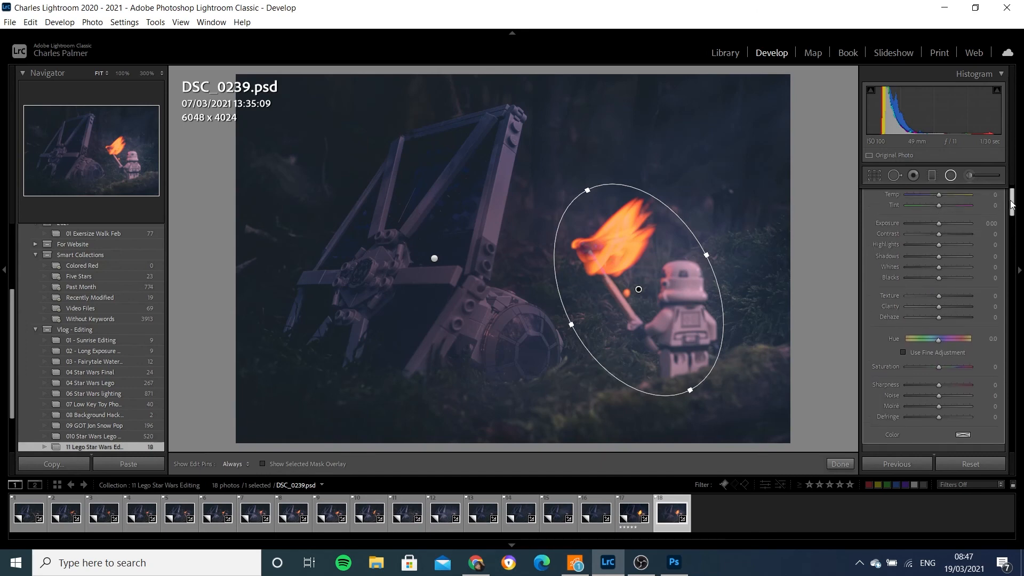
{"action": "left_click_drag", "start_coordinate": [941, 222], "coordinate": [938, 222]}
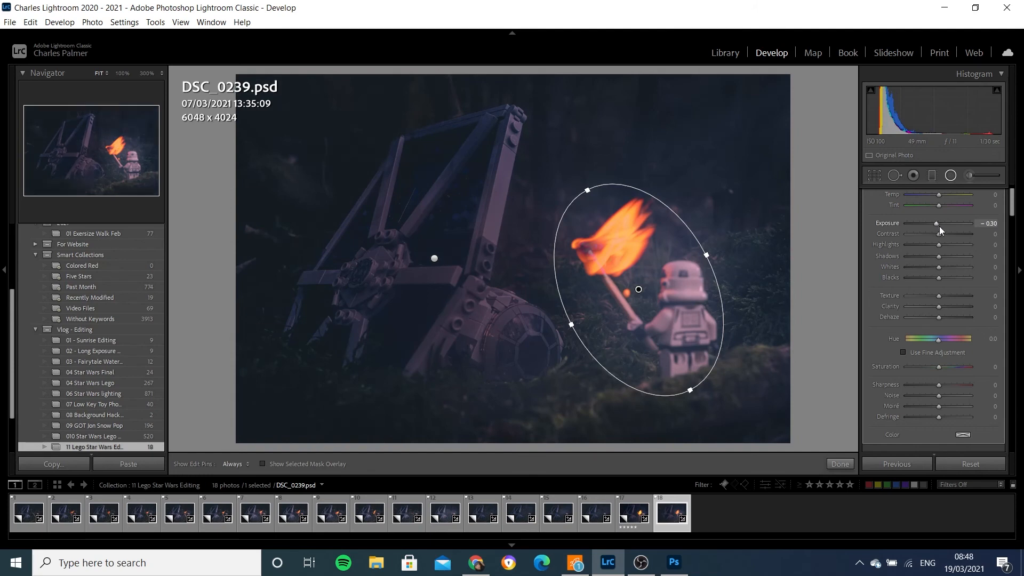
{"action": "left_click_drag", "start_coordinate": [940, 244], "coordinate": [952, 241]}
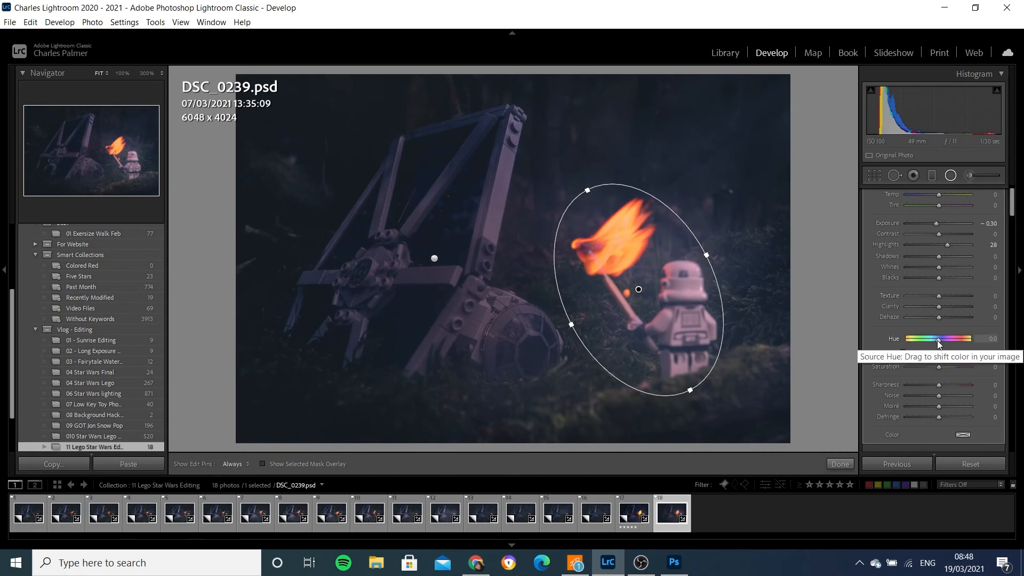
{"action": "left_click_drag", "start_coordinate": [938, 342], "coordinate": [945, 344]}
{"action": "key", "text": "ctrl+z"}
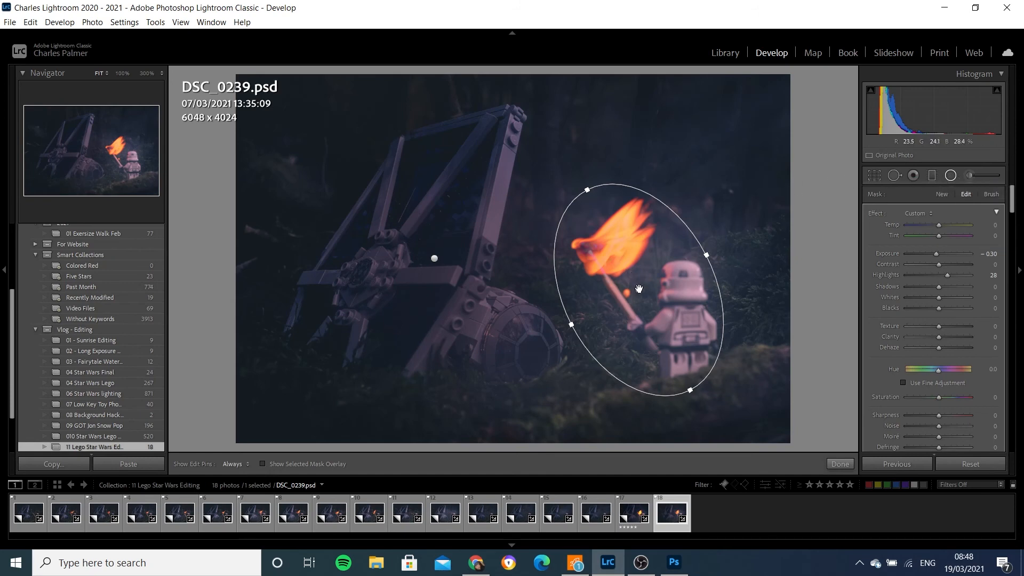
- Duplicate the torch radial filter and turn on Invert for the copy
{"action": "right_click", "coordinate": [639, 289]}
{"action": "left_click", "coordinate": [667, 294]}
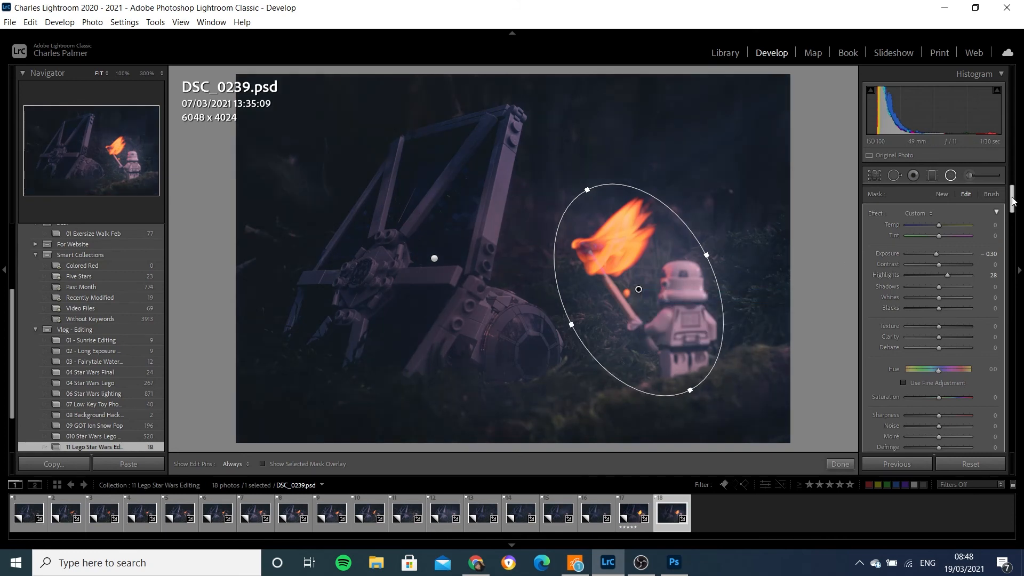
{"action": "left_click_drag", "start_coordinate": [1014, 203], "coordinate": [1013, 218]}
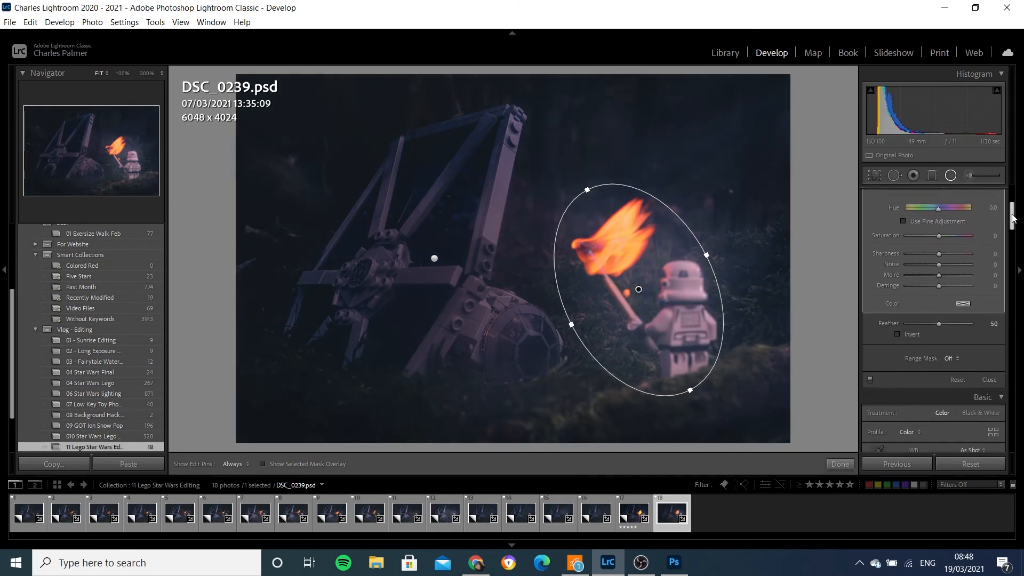
{"action": "left_click", "coordinate": [897, 334]}
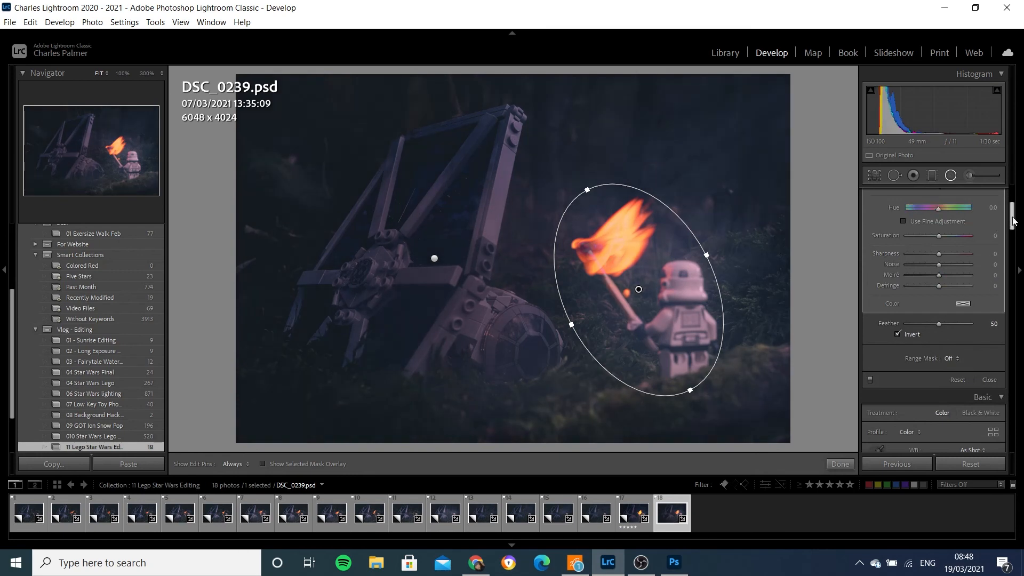
- Set the duplicated filter's exposure and highlights both to 0
{"action": "left_click_drag", "start_coordinate": [1014, 222], "coordinate": [1014, 195]}
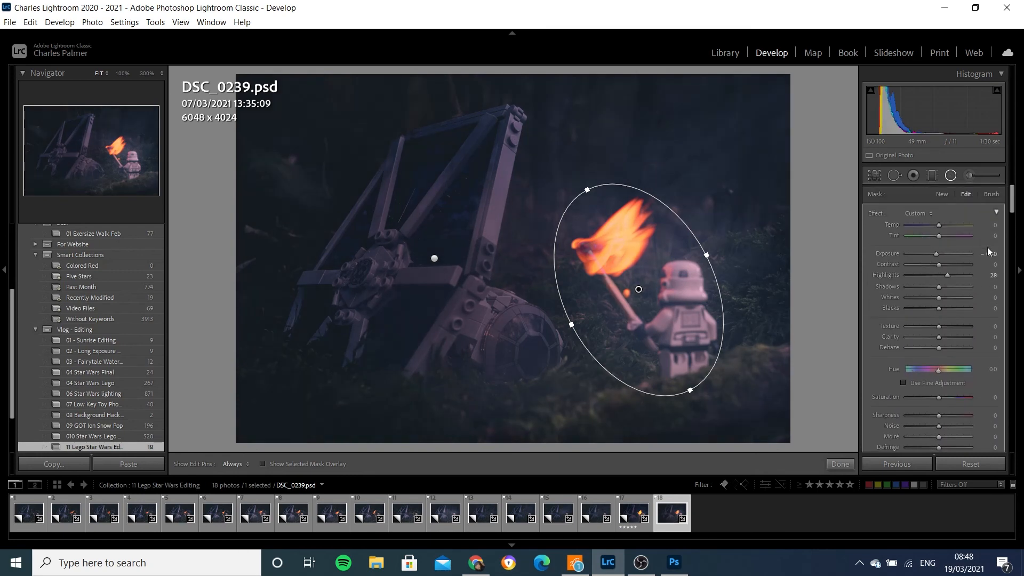
{"action": "left_click", "coordinate": [991, 254]}
{"action": "type", "text": "0"}
{"action": "key", "text": "Return"}
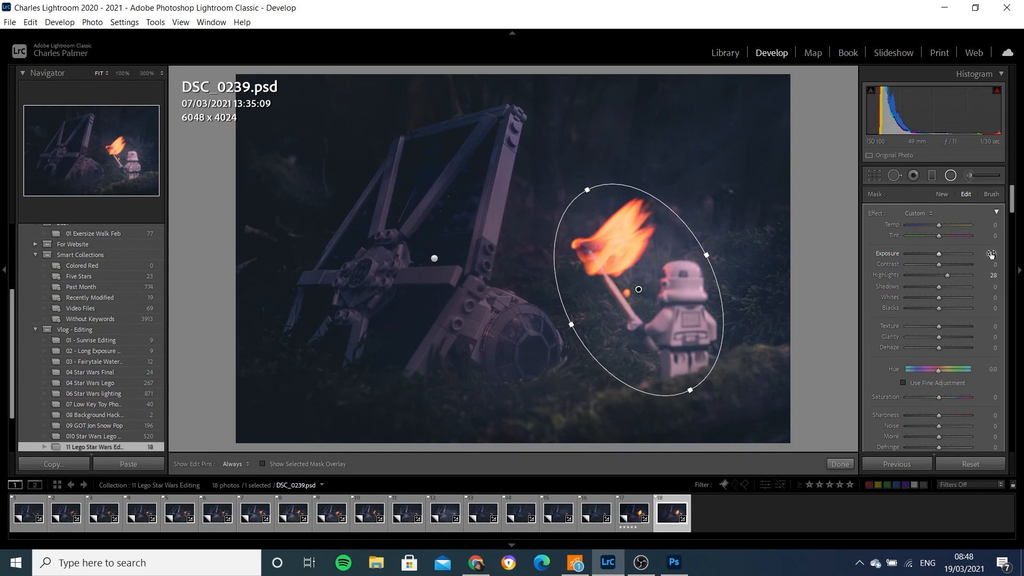
{"action": "left_click", "coordinate": [993, 276]}
{"action": "type", "text": "0"}
{"action": "key", "text": "Return"}
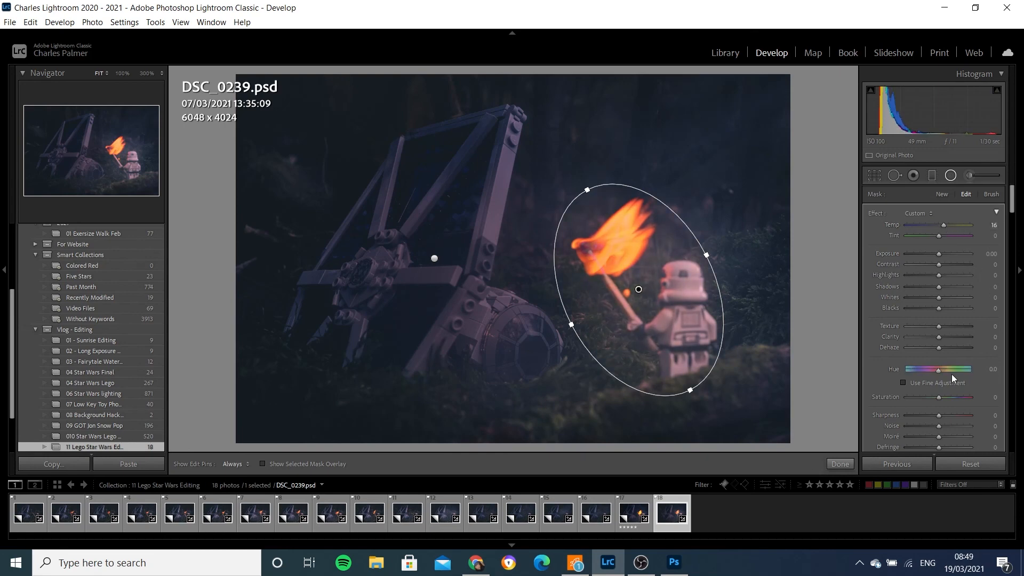
- Warm the duplicated filter with a temperature of 16 and shift its hue to 6.0
{"action": "left_click_drag", "start_coordinate": [938, 372], "coordinate": [939, 372]}
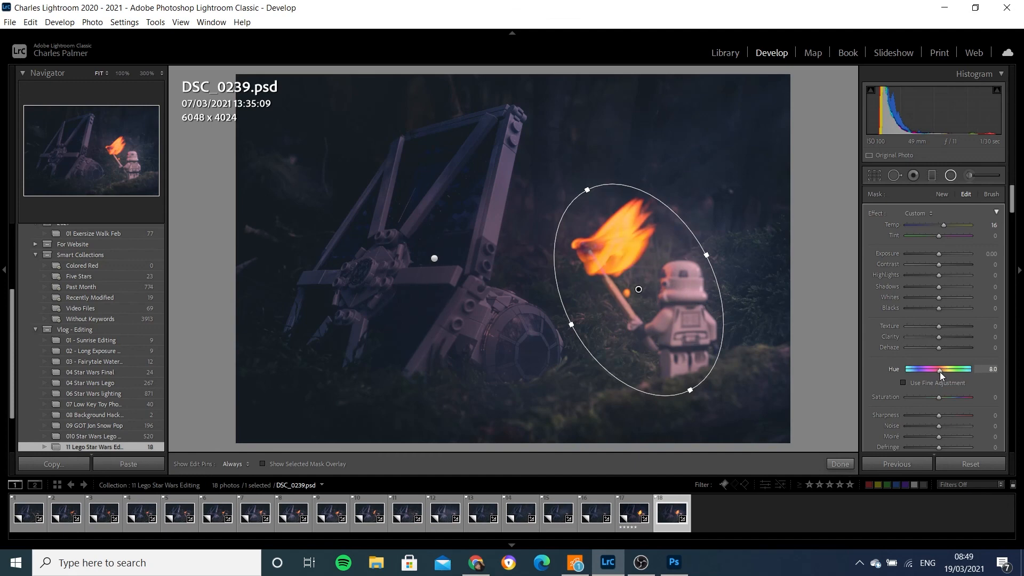